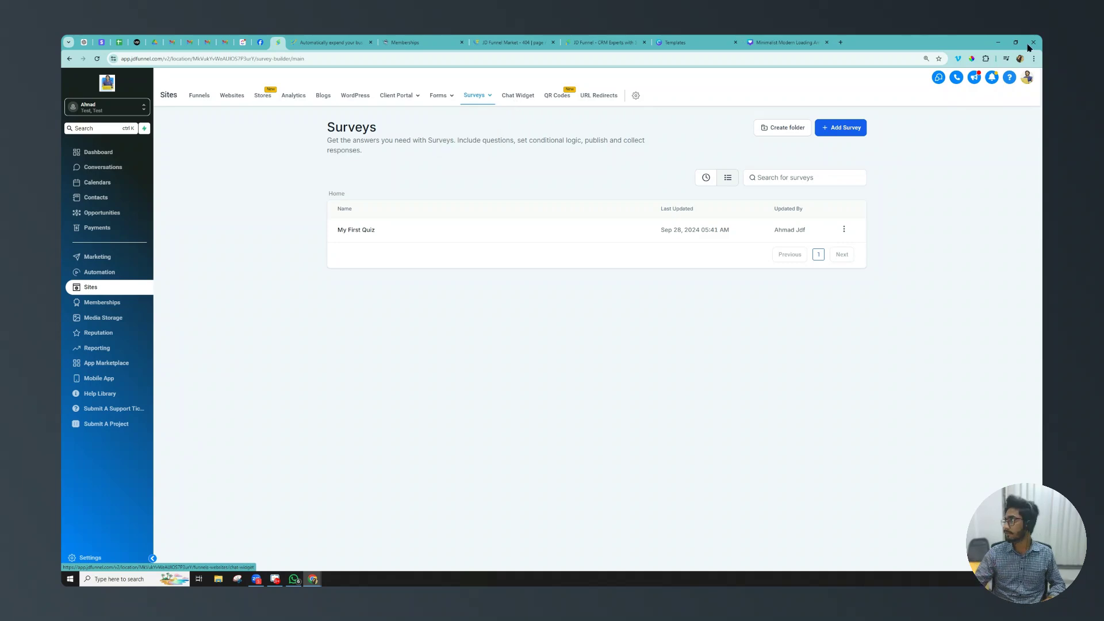
Open the 'My First Quiz' survey from the Surveys list
{"action": "left_click", "coordinate": [362, 231]}
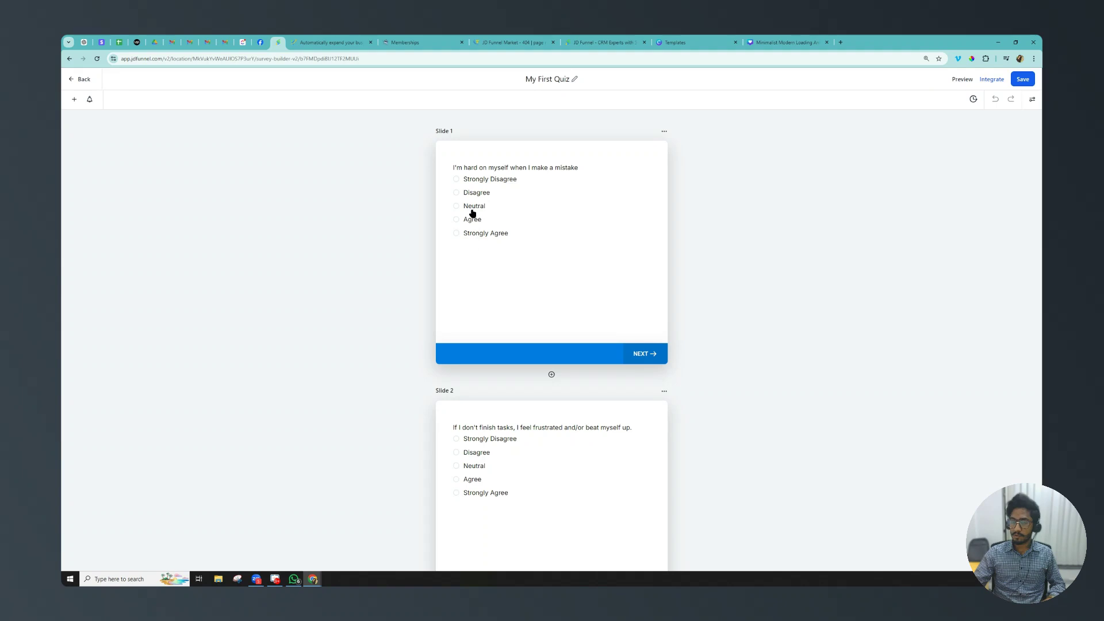
Review the quiz's Slides 1–3, then go back to the Surveys list
{"action": "scroll", "coordinate": [472, 199], "scroll_direction": "down", "scroll_amount": 3}
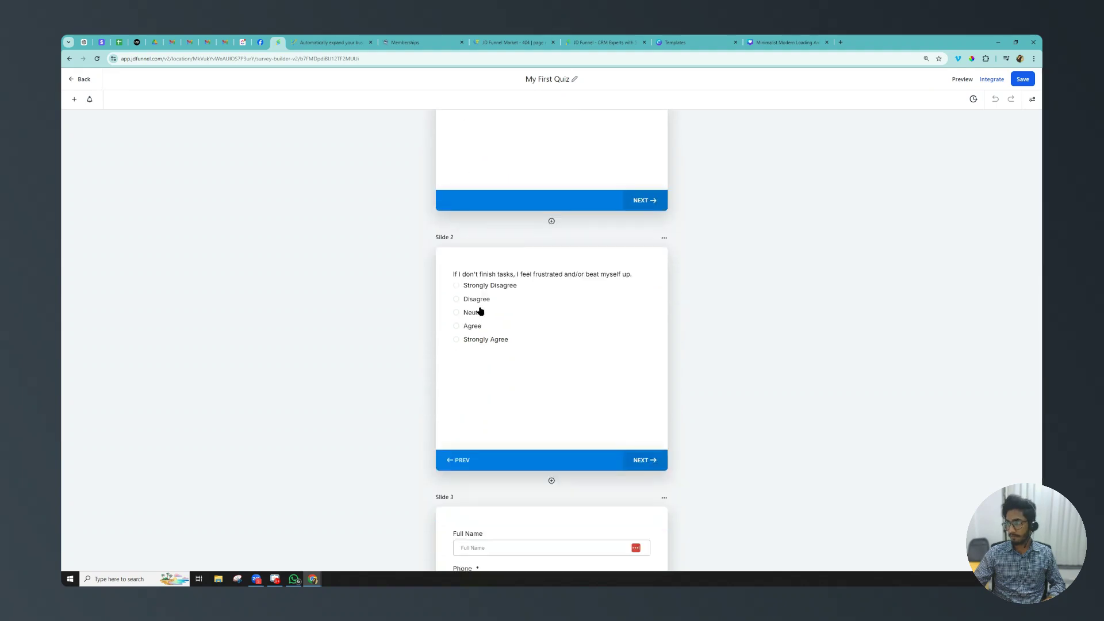
{"action": "scroll", "coordinate": [477, 294], "scroll_direction": "down", "scroll_amount": 5}
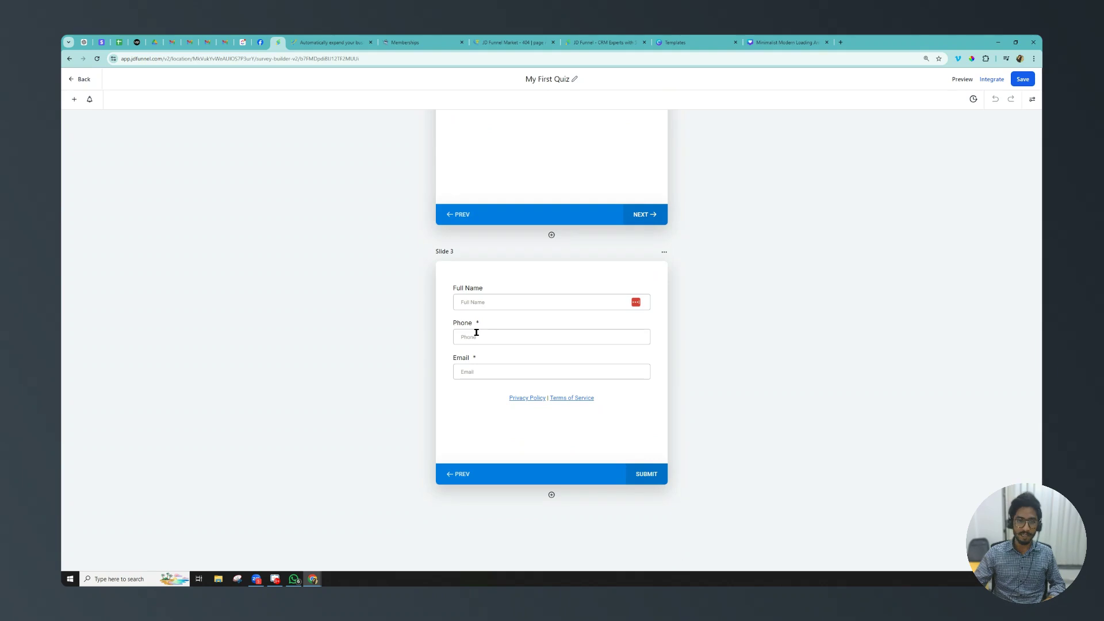
{"action": "scroll", "coordinate": [486, 330], "scroll_direction": "up", "scroll_amount": 4}
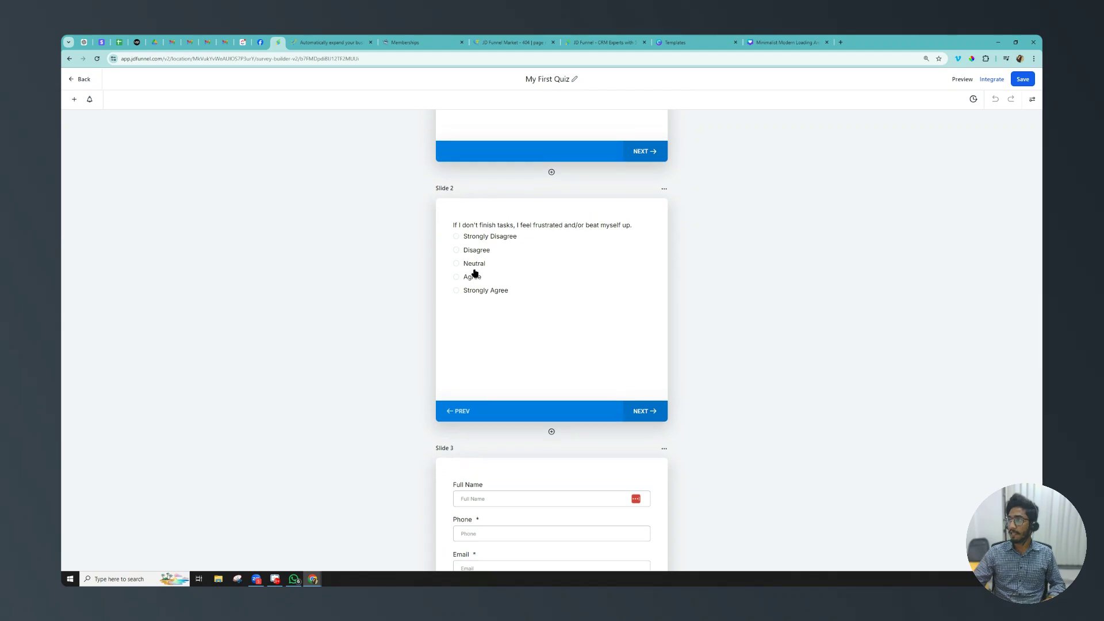
{"action": "scroll", "coordinate": [471, 272], "scroll_direction": "up", "scroll_amount": 3}
{"action": "scroll", "coordinate": [470, 272], "scroll_direction": "up", "scroll_amount": 1}
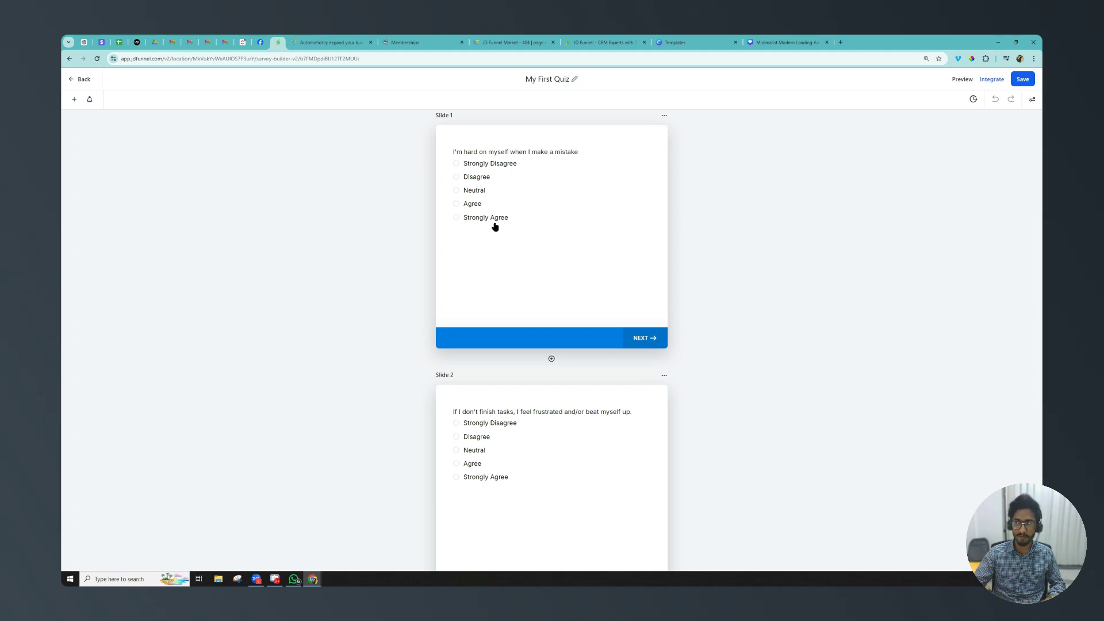
{"action": "scroll", "coordinate": [487, 241], "scroll_direction": "down", "scroll_amount": 2}
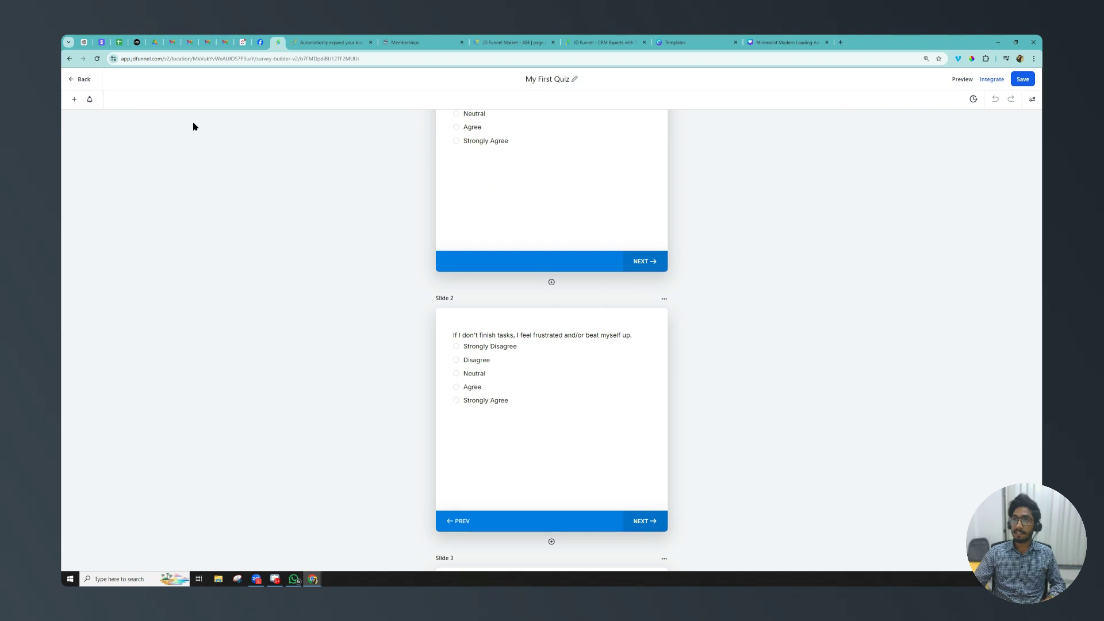
{"action": "left_click", "coordinate": [85, 80]}
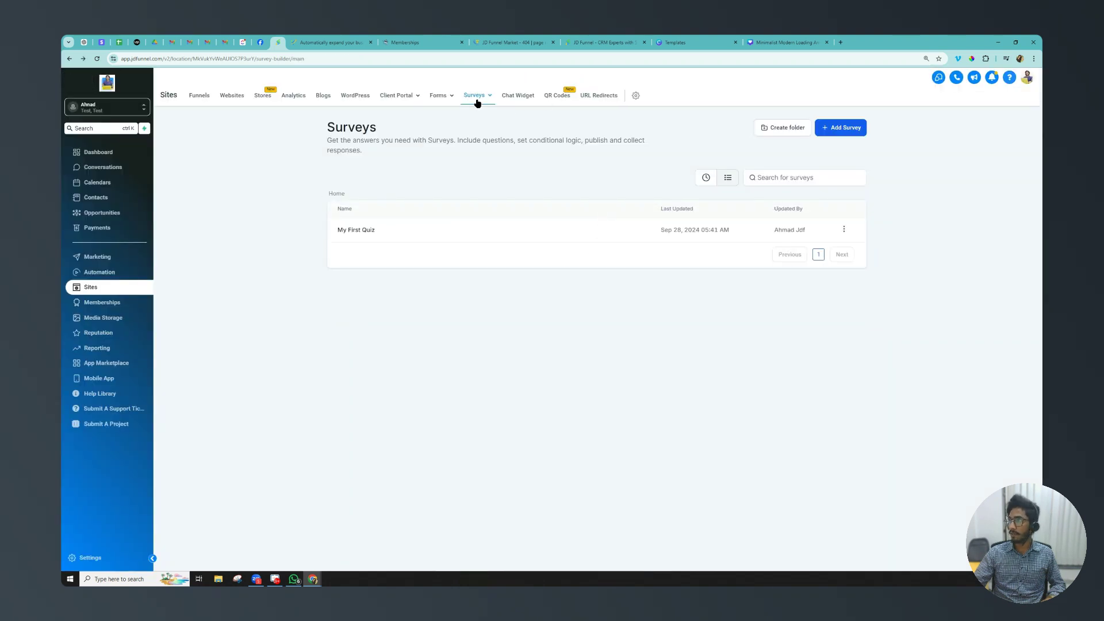
Create a blank workflow from scratch in Automation, dismissing the ZIP code banner
{"action": "mouse_move", "coordinate": [477, 103]}
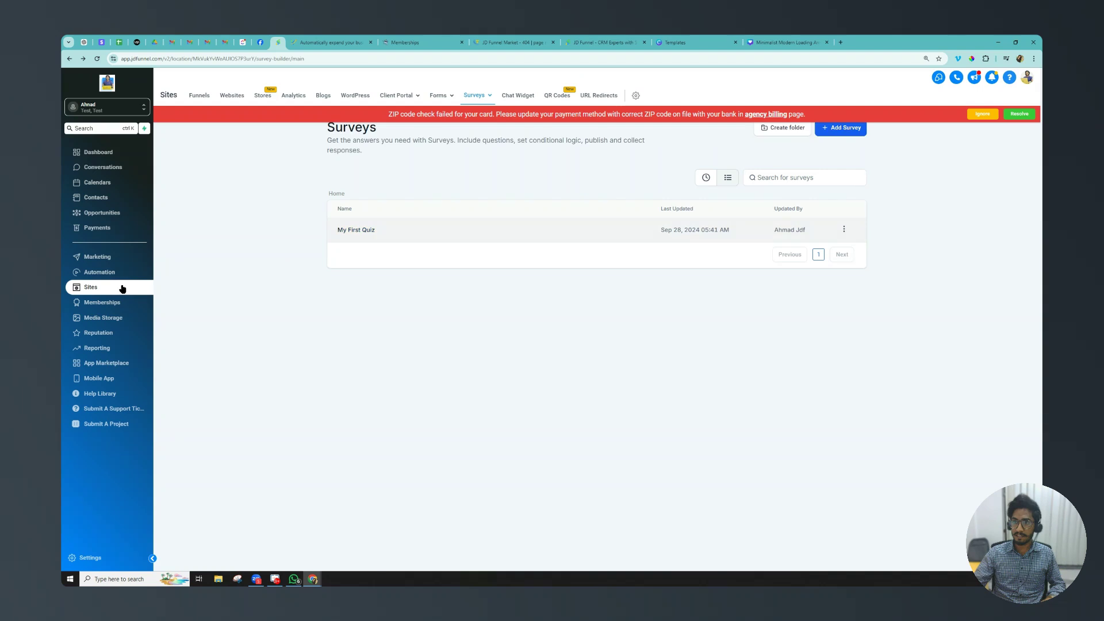
{"action": "left_click", "coordinate": [107, 275]}
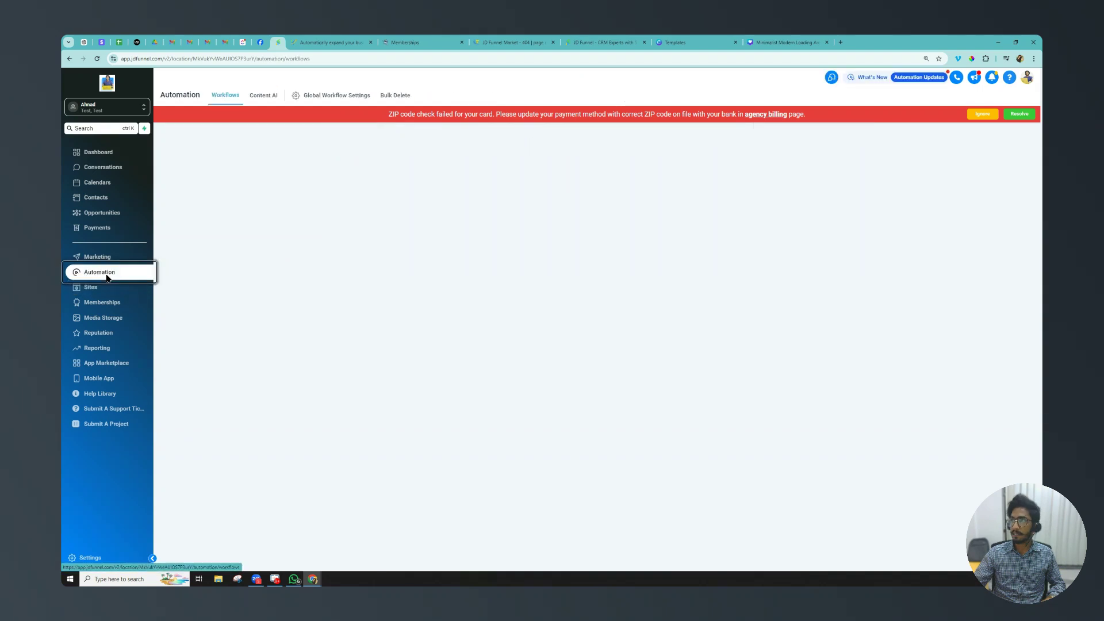
{"action": "left_click", "coordinate": [985, 114]}
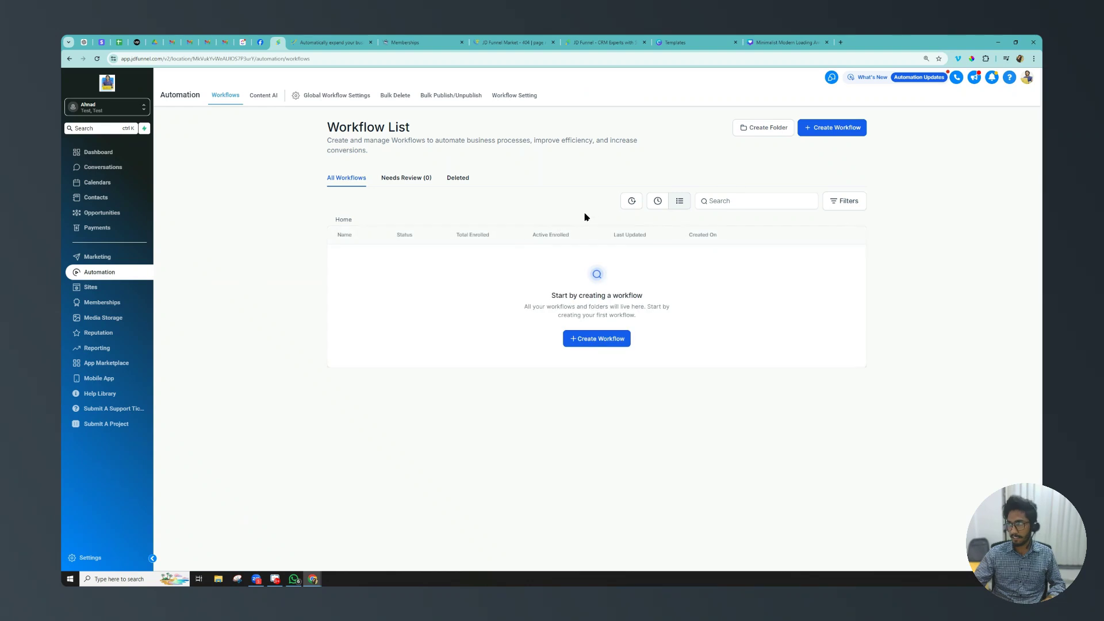
{"action": "left_click", "coordinate": [603, 343]}
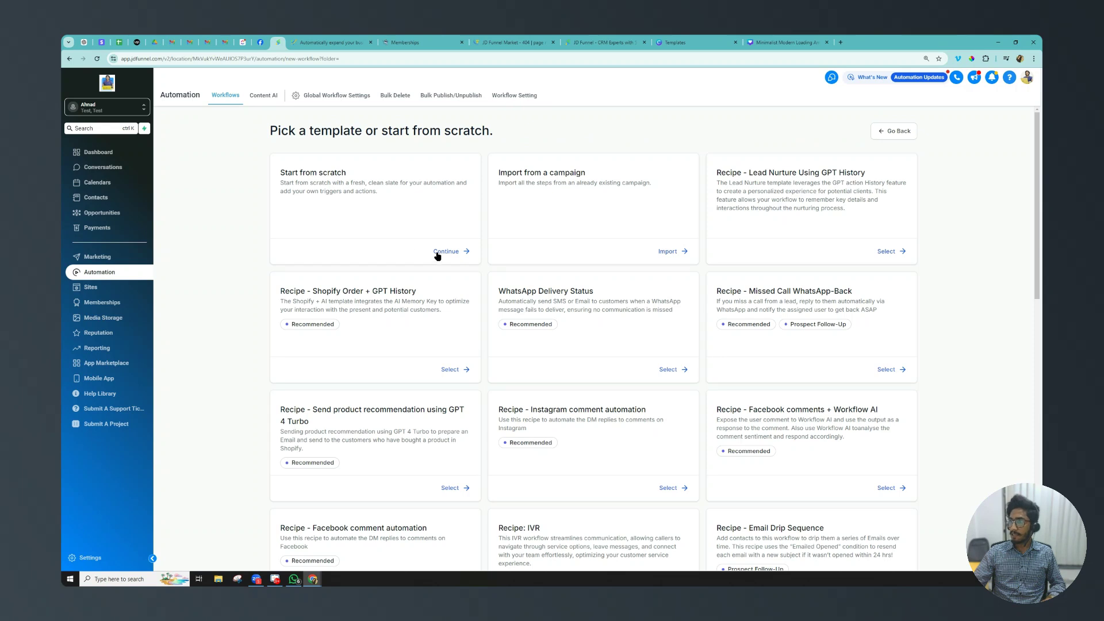
{"action": "left_click", "coordinate": [439, 252]}
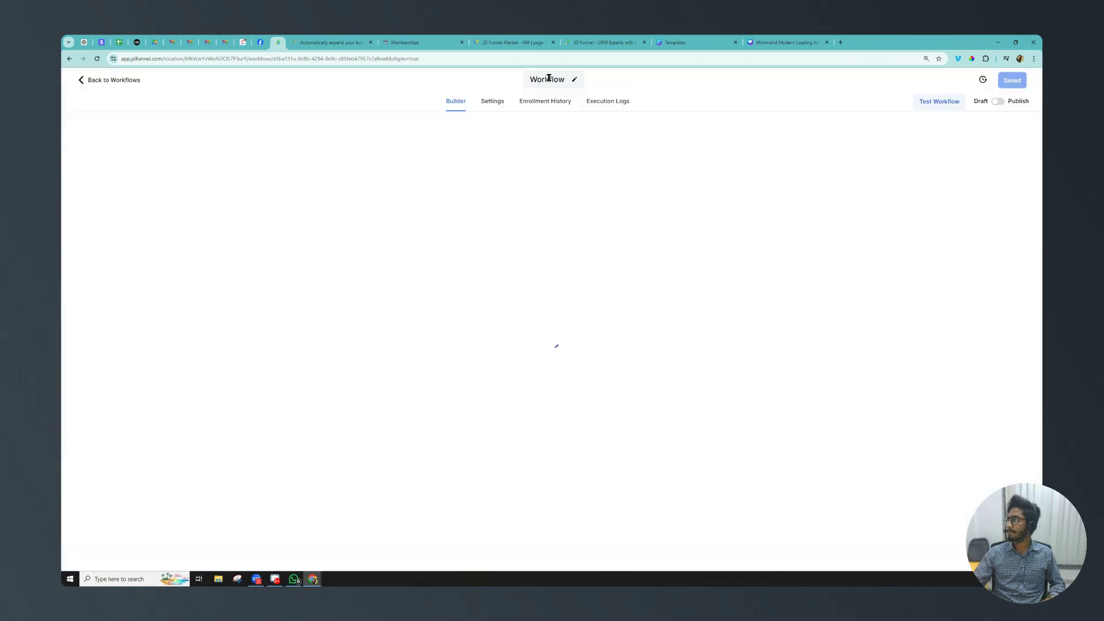
Rename the workflow 'My First Quiz' and choose the Survey Submitted trigger
{"action": "left_click", "coordinate": [547, 79]}
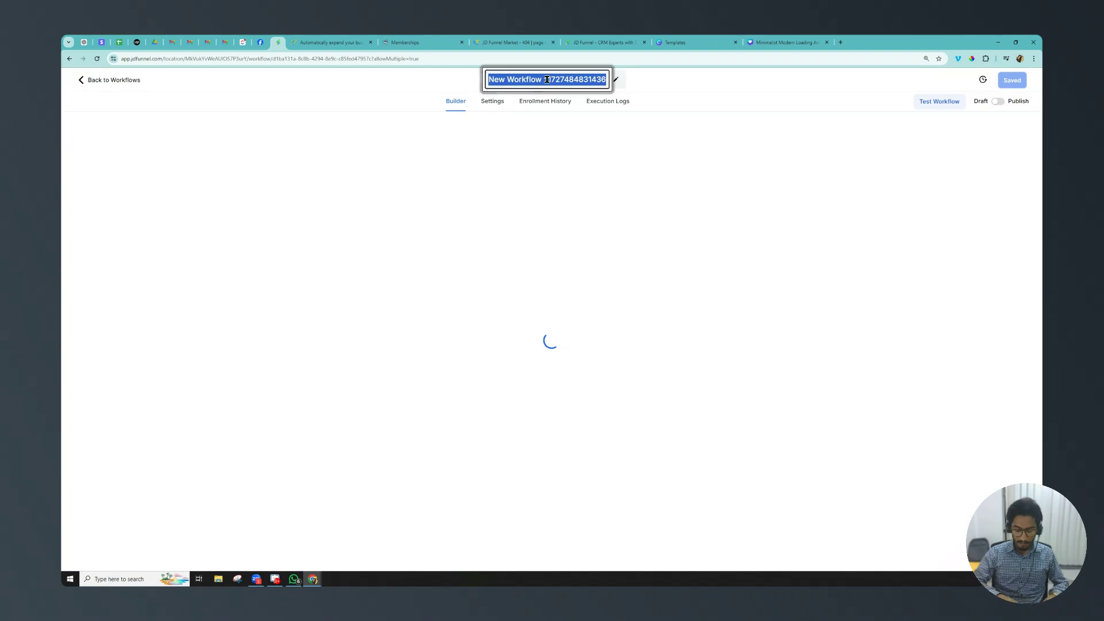
{"action": "type", "text": "My F"}
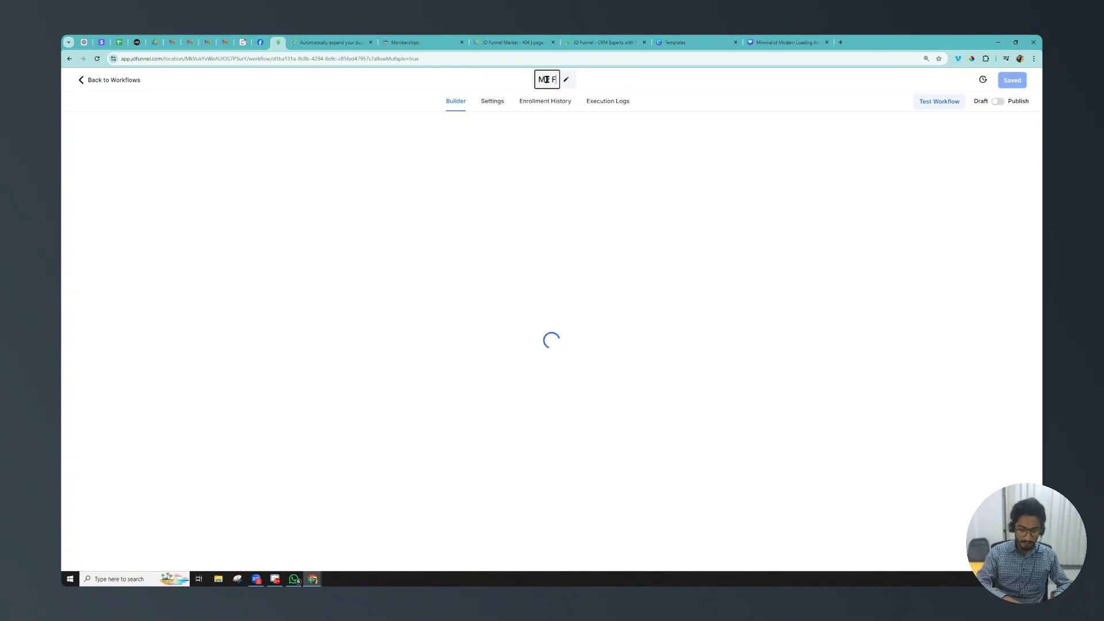
{"action": "type", "text": "irst Quiz"}
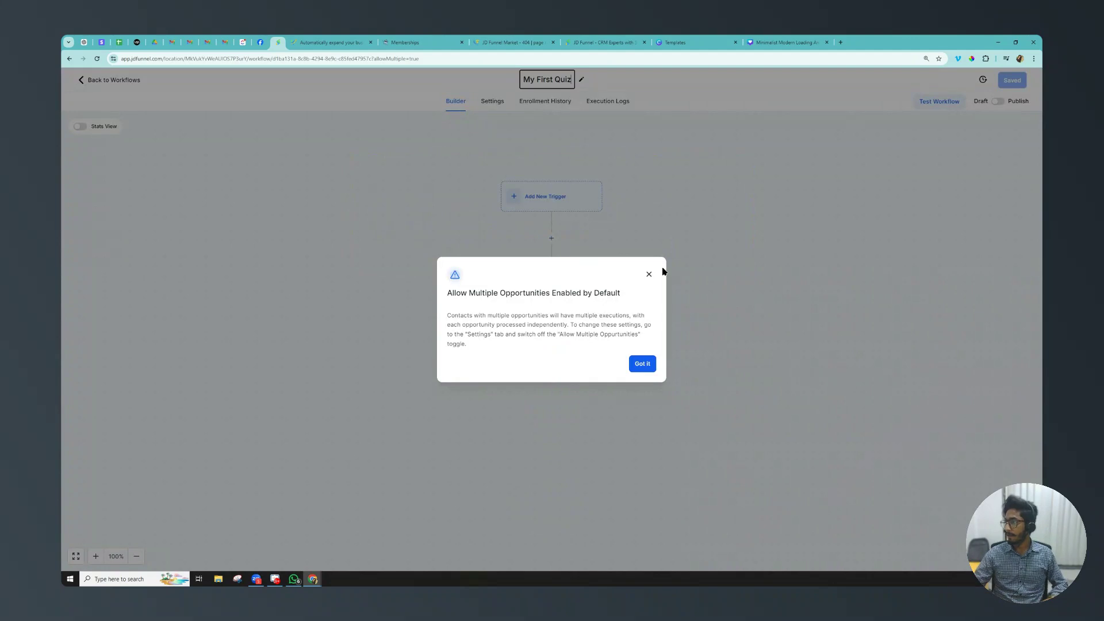
{"action": "left_click", "coordinate": [651, 366]}
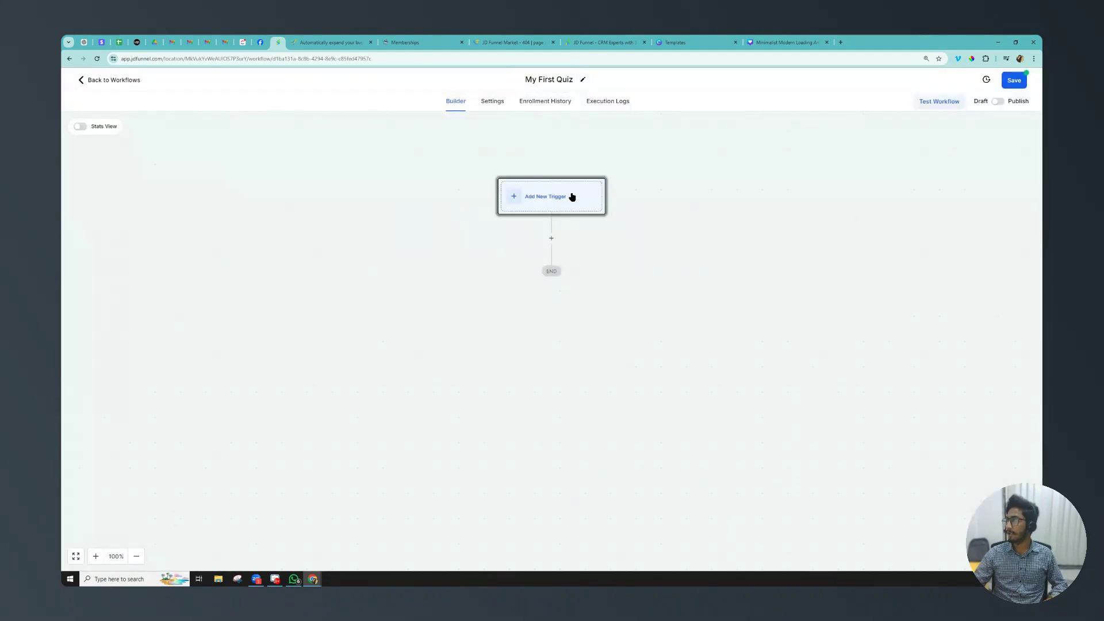
{"action": "left_click", "coordinate": [572, 198]}
{"action": "left_click", "coordinate": [840, 178]}
{"action": "type", "text": "surv"}
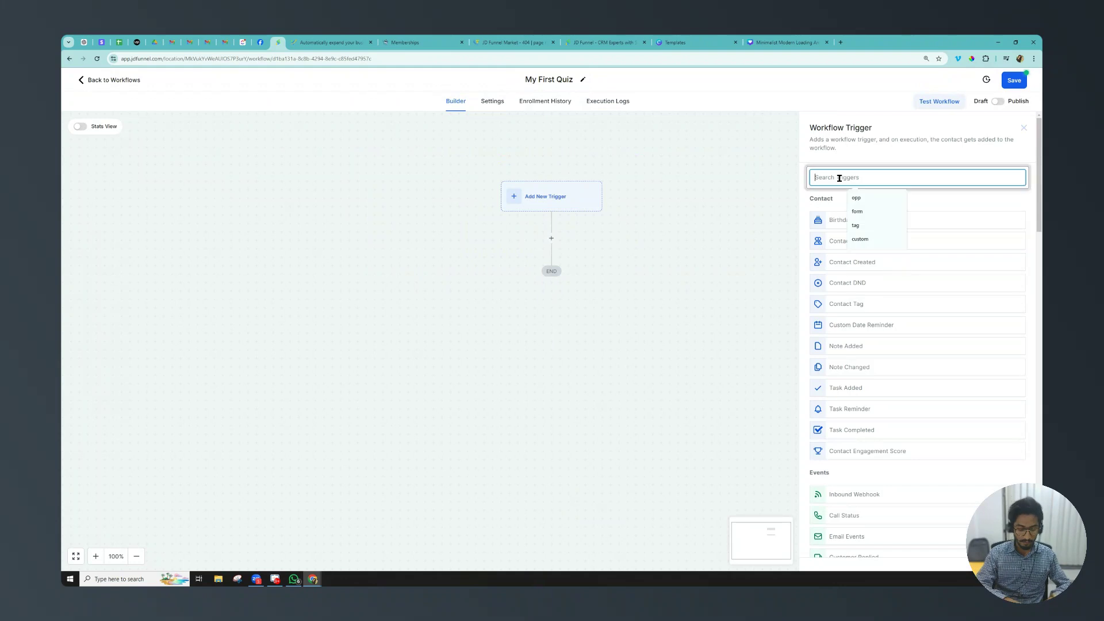
{"action": "type", "text": "ey"}
{"action": "left_click", "coordinate": [852, 219]}
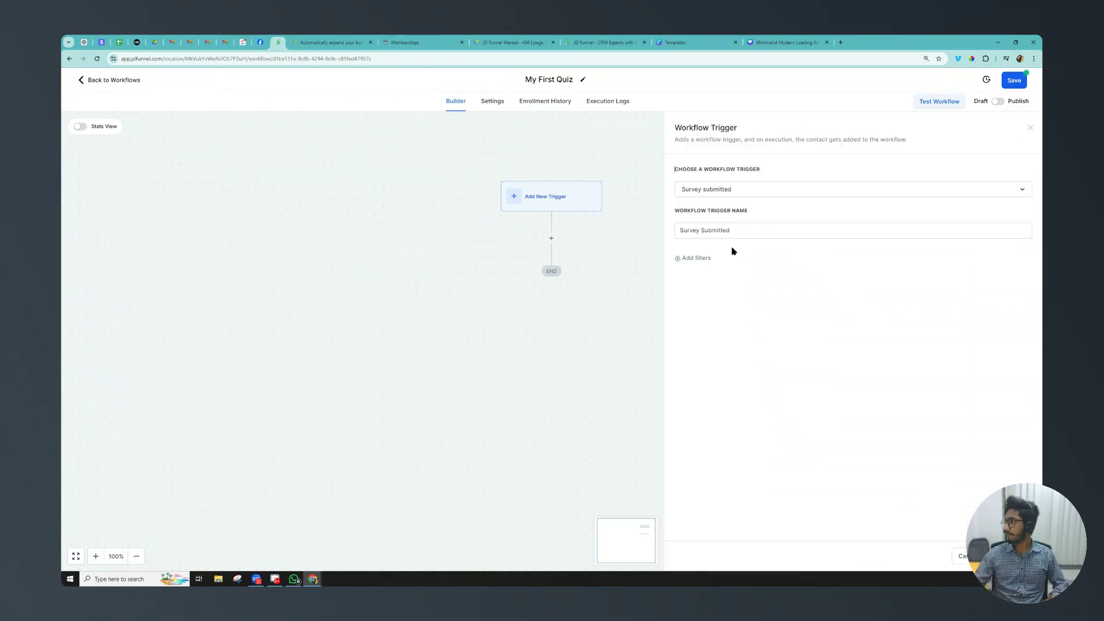
Filter the trigger to Survey 'My First Quiz', then save the trigger and workflow
{"action": "left_click", "coordinate": [697, 259]}
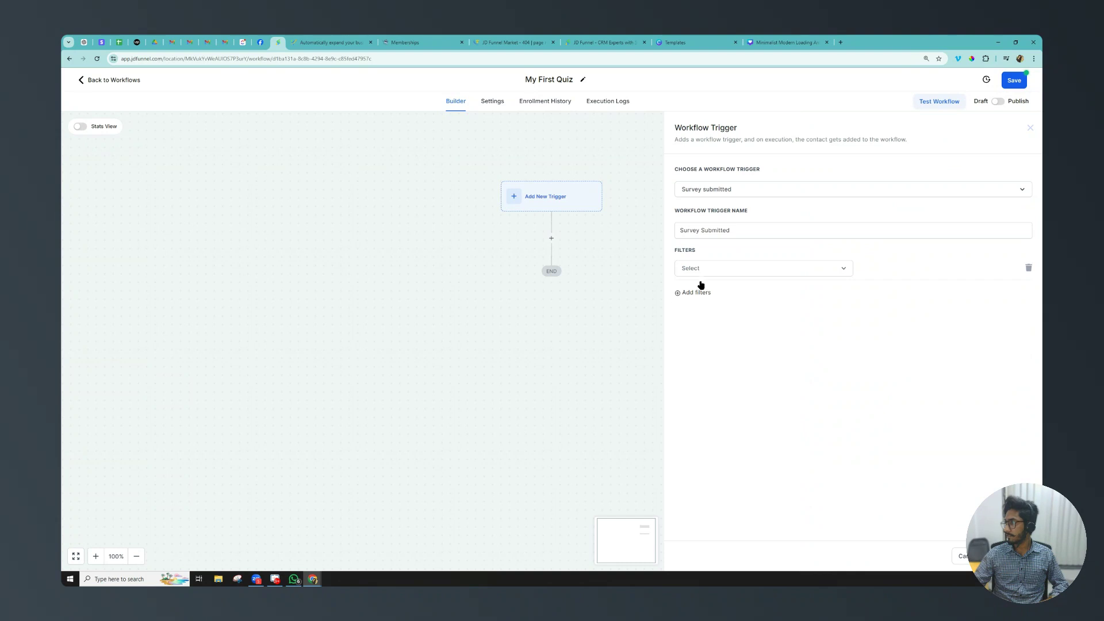
{"action": "left_click", "coordinate": [701, 275]}
{"action": "left_click", "coordinate": [705, 339]}
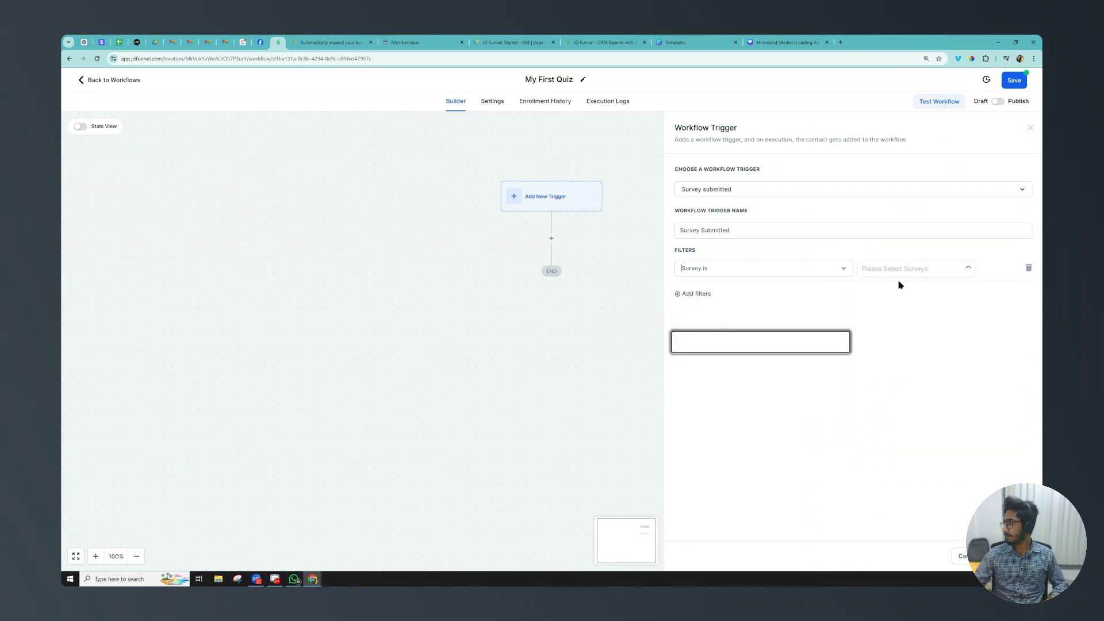
{"action": "left_click", "coordinate": [900, 270]}
{"action": "left_click", "coordinate": [886, 287]}
{"action": "left_click", "coordinate": [1013, 557]}
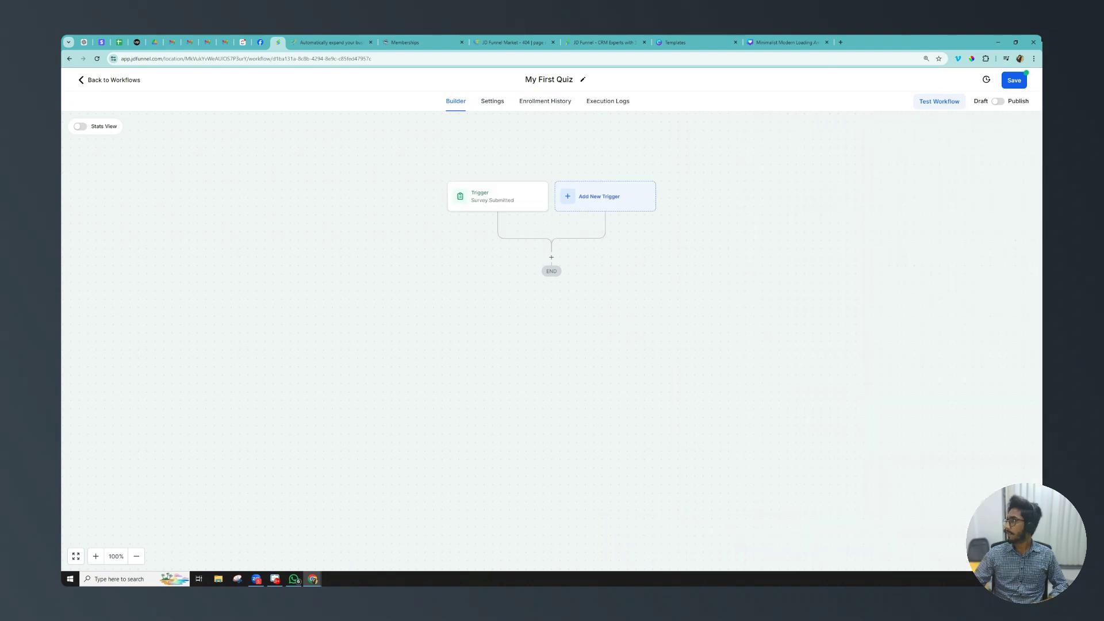
{"action": "left_click", "coordinate": [1014, 80]}
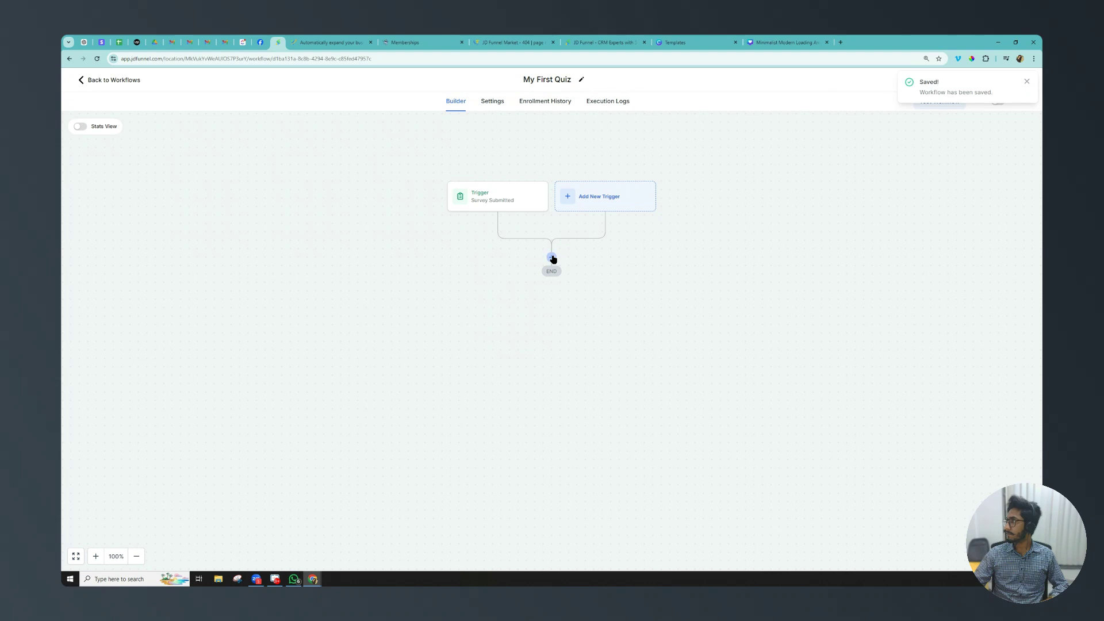
Add an If / Else condition step below the survey trigger
{"action": "left_click", "coordinate": [552, 258]}
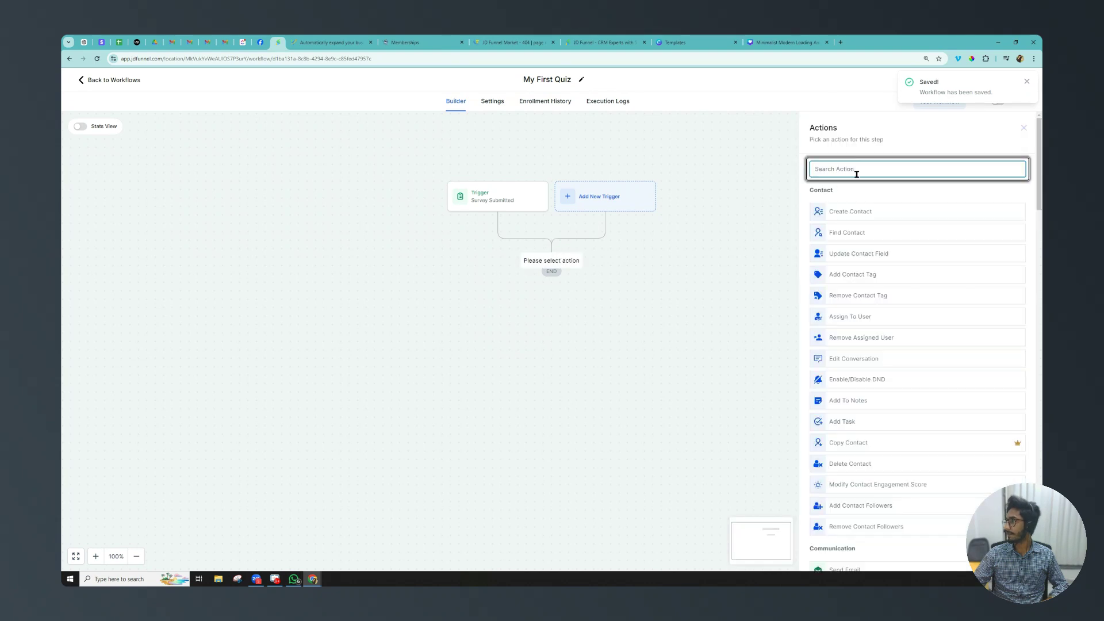
{"action": "type", "text": "if"}
{"action": "left_click", "coordinate": [840, 204]}
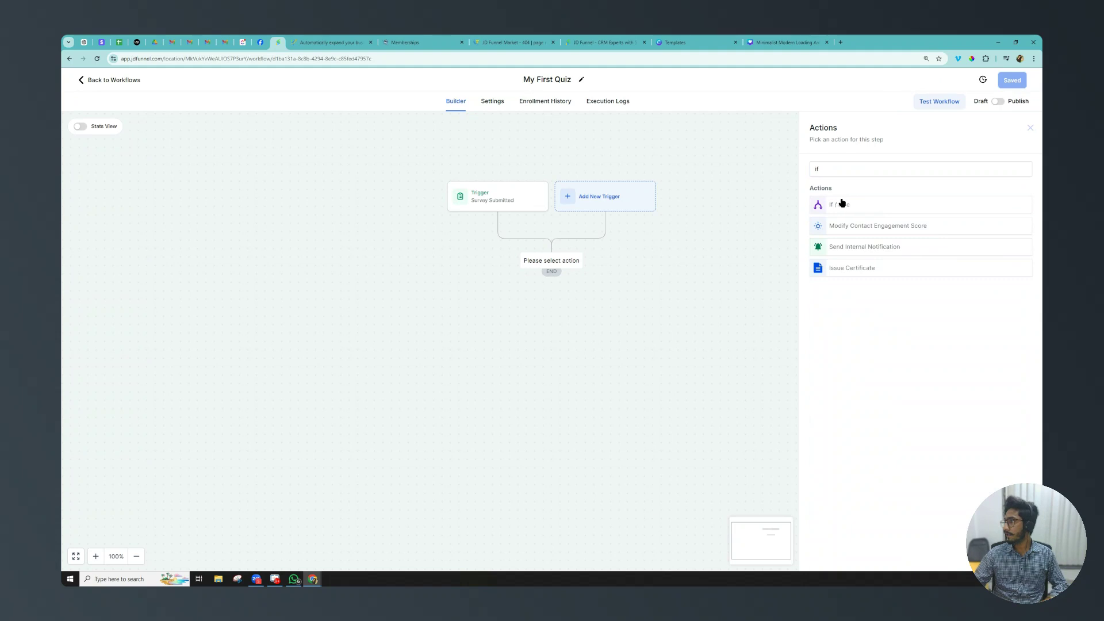
Duplicate the workflow's browser tab, unpin the copy, and switch between tabs
{"action": "right_click", "coordinate": [276, 40]}
{"action": "left_click", "coordinate": [306, 107]}
{"action": "right_click", "coordinate": [295, 43]}
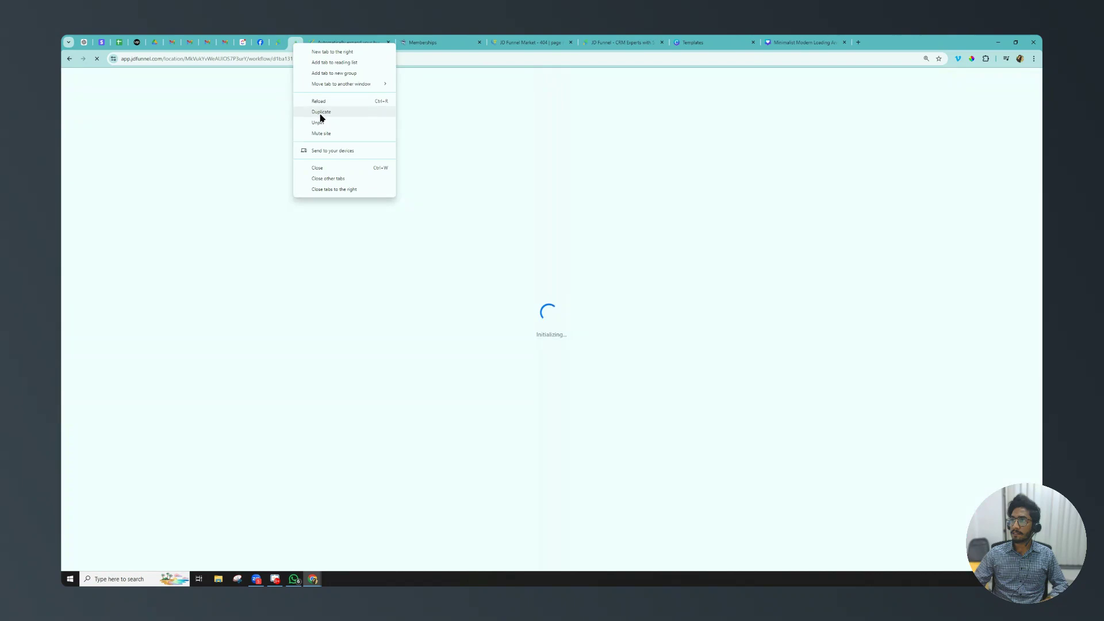
{"action": "left_click", "coordinate": [321, 122]}
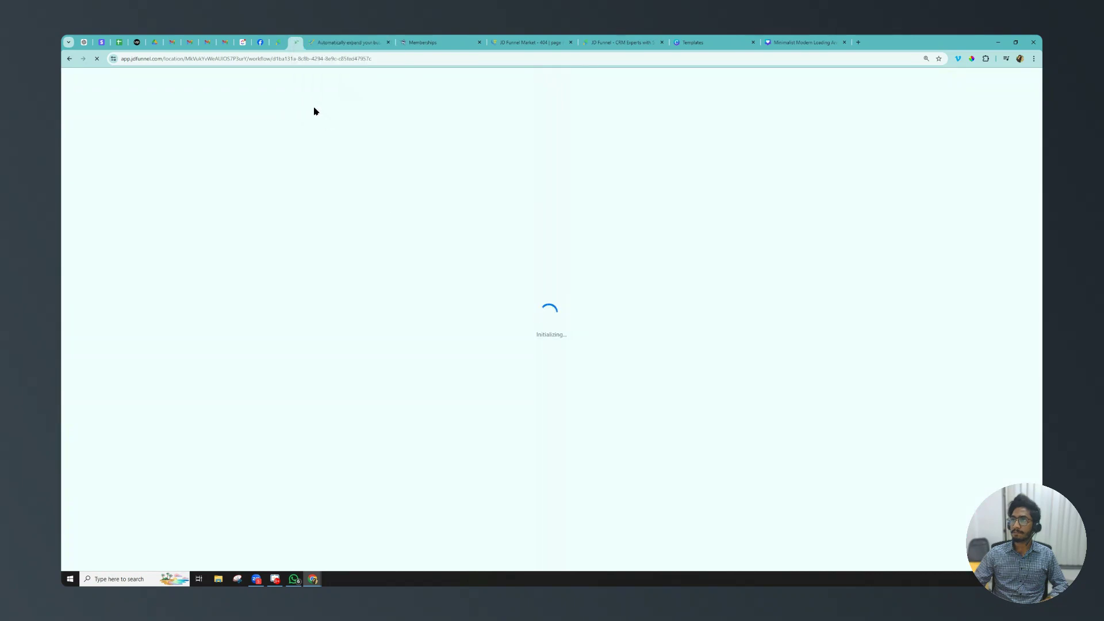
{"action": "left_click", "coordinate": [279, 42]}
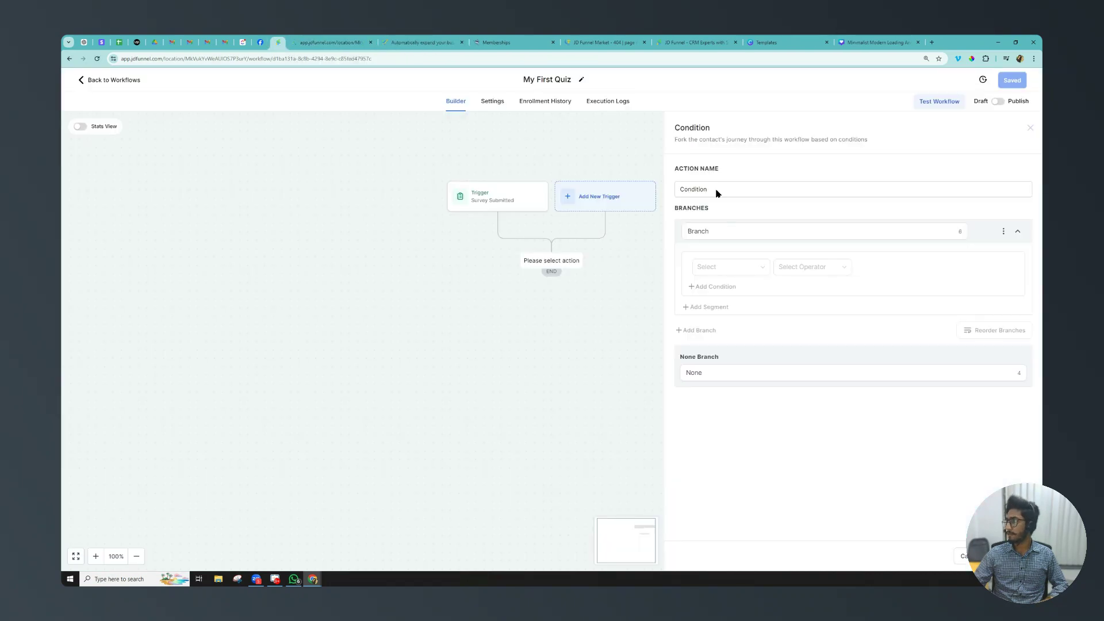
{"action": "left_click", "coordinate": [313, 40]}
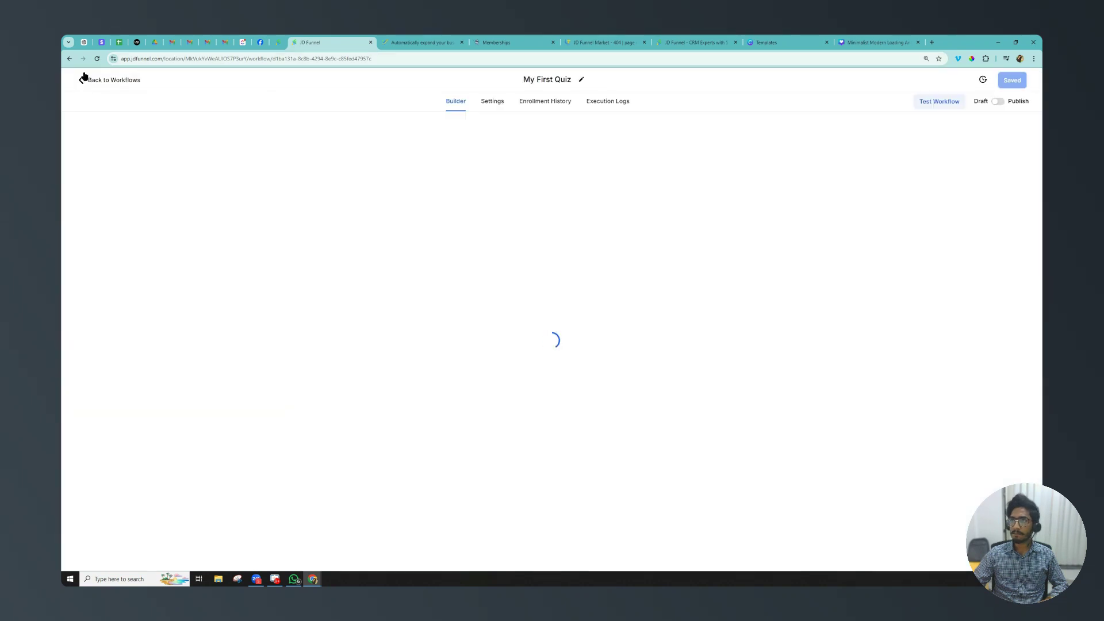
Go to the Sites > Surveys list, dismissing the ZIP code banner
{"action": "left_click", "coordinate": [103, 80]}
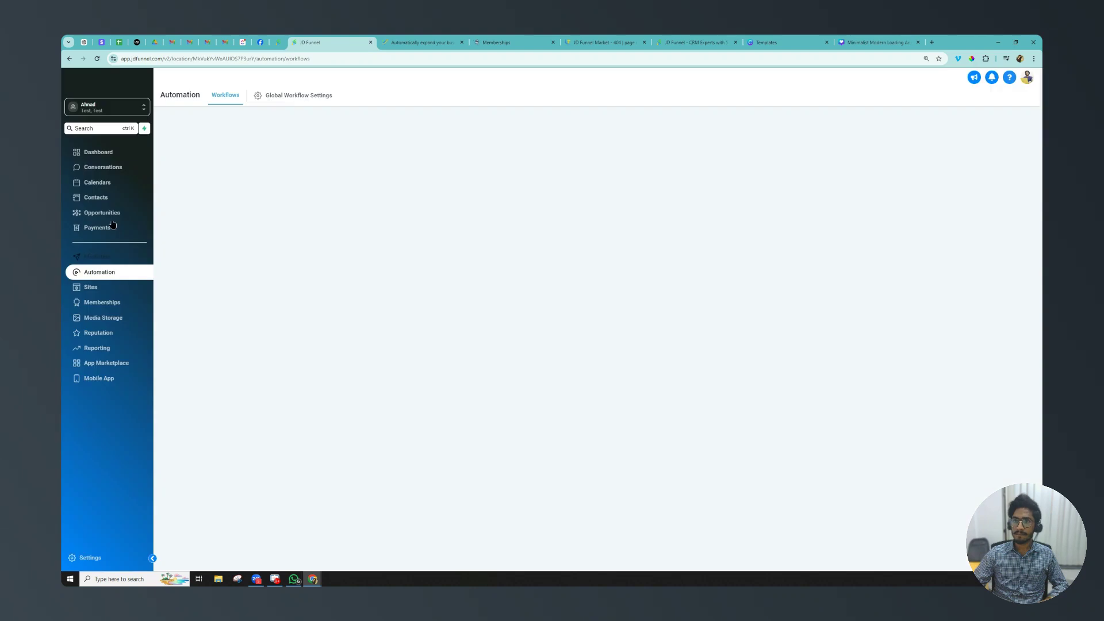
{"action": "left_click", "coordinate": [99, 287]}
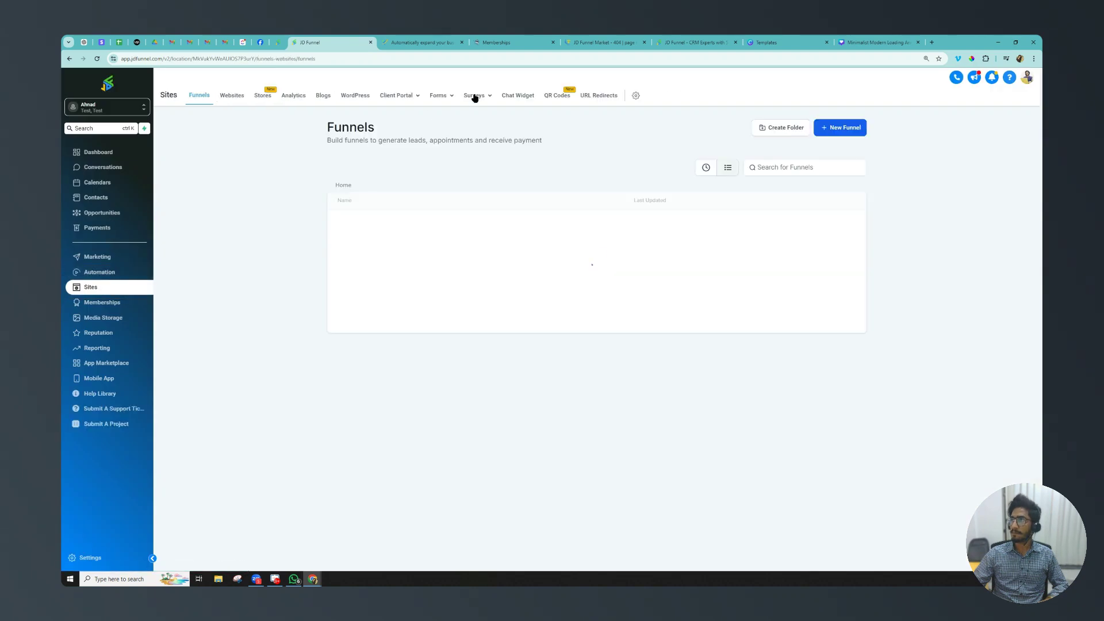
{"action": "left_click", "coordinate": [464, 114]}
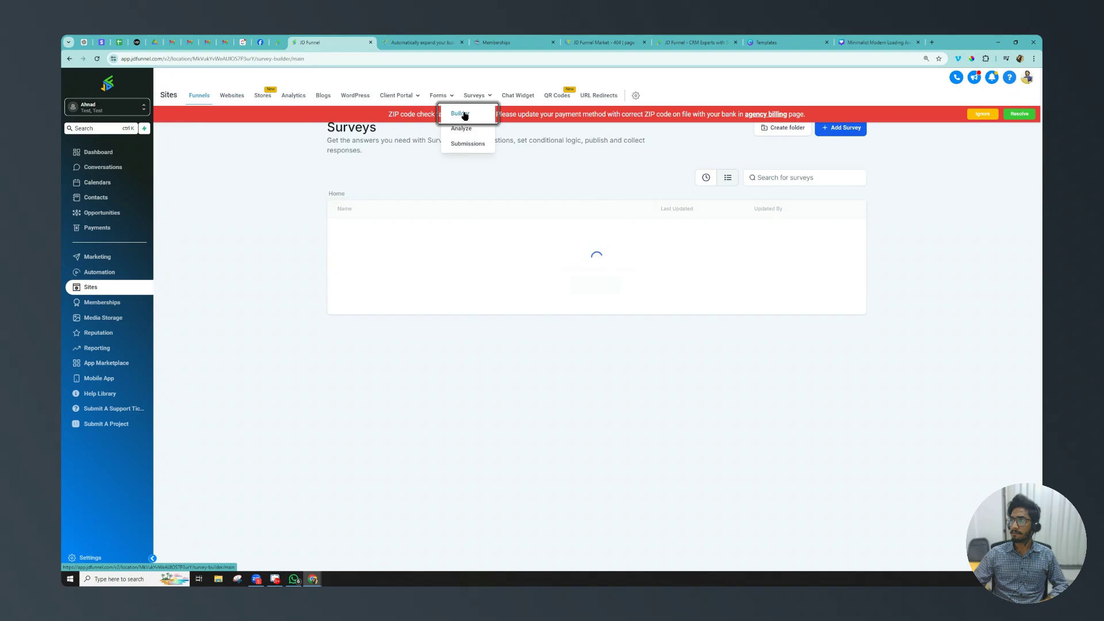
{"action": "left_click", "coordinate": [984, 113]}
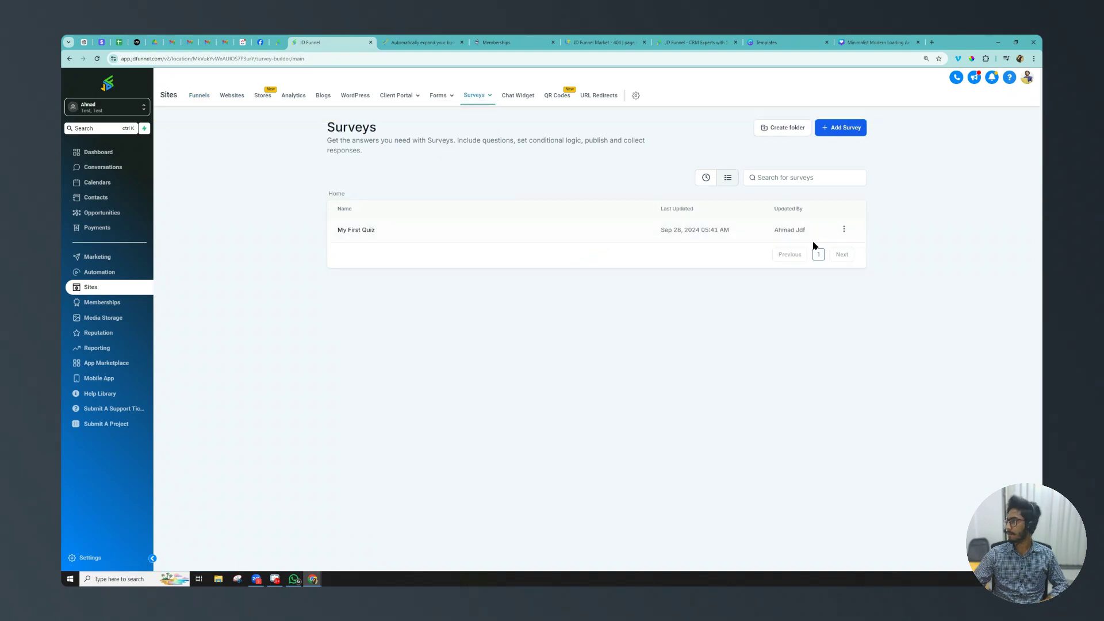
Preview My First Quiz, select the first question's wording, and return to the workflow tab
{"action": "left_click", "coordinate": [844, 230]}
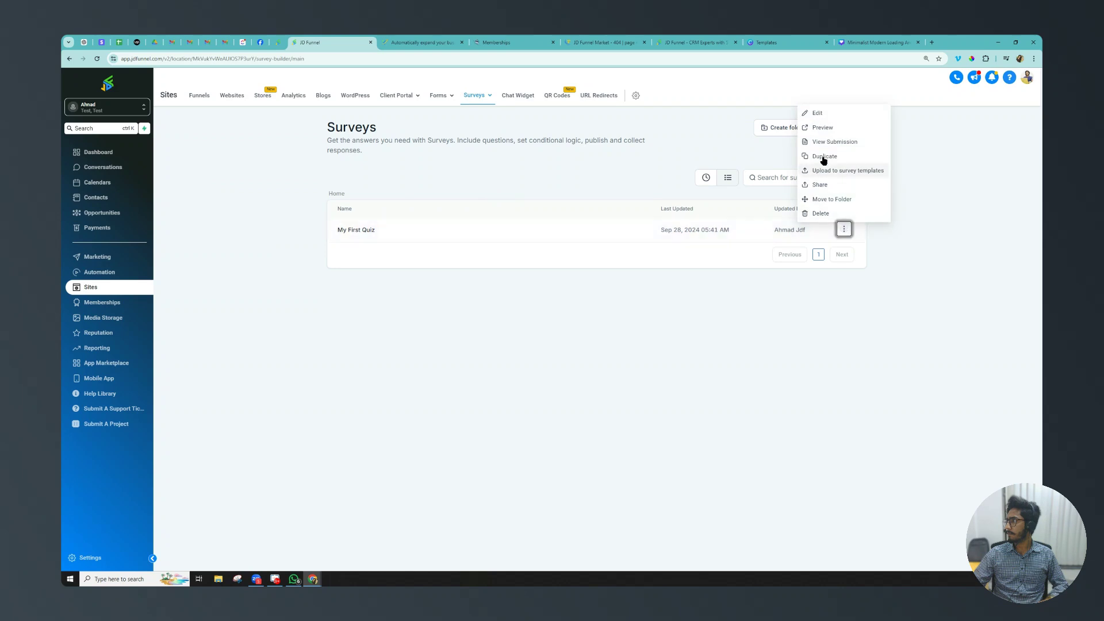
{"action": "left_click", "coordinate": [823, 128]}
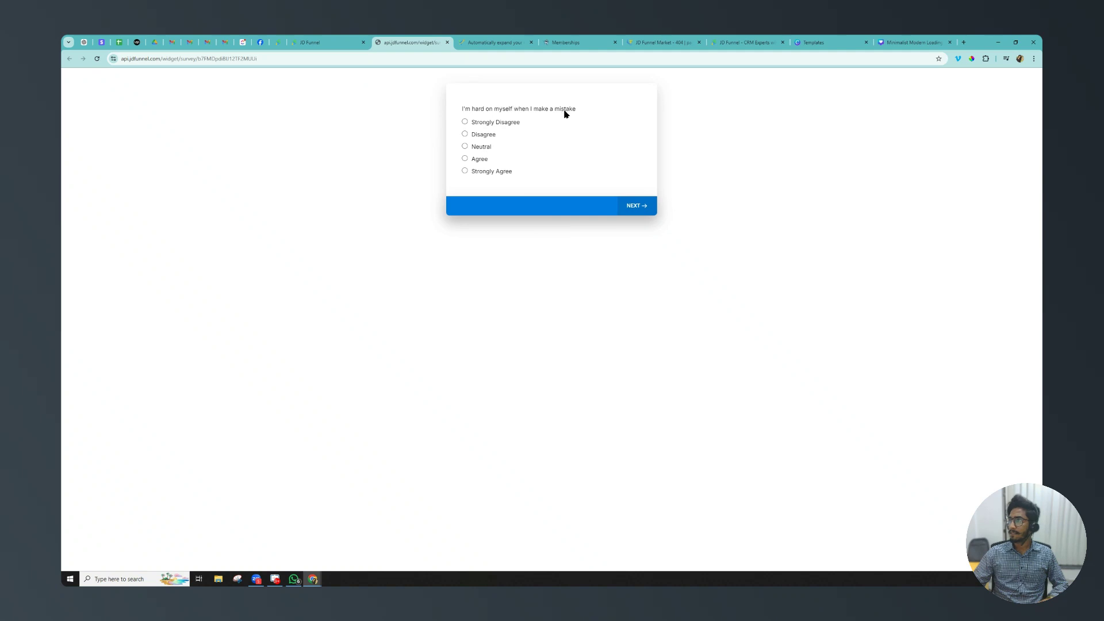
{"action": "left_click_drag", "start_coordinate": [576, 109], "coordinate": [466, 109]}
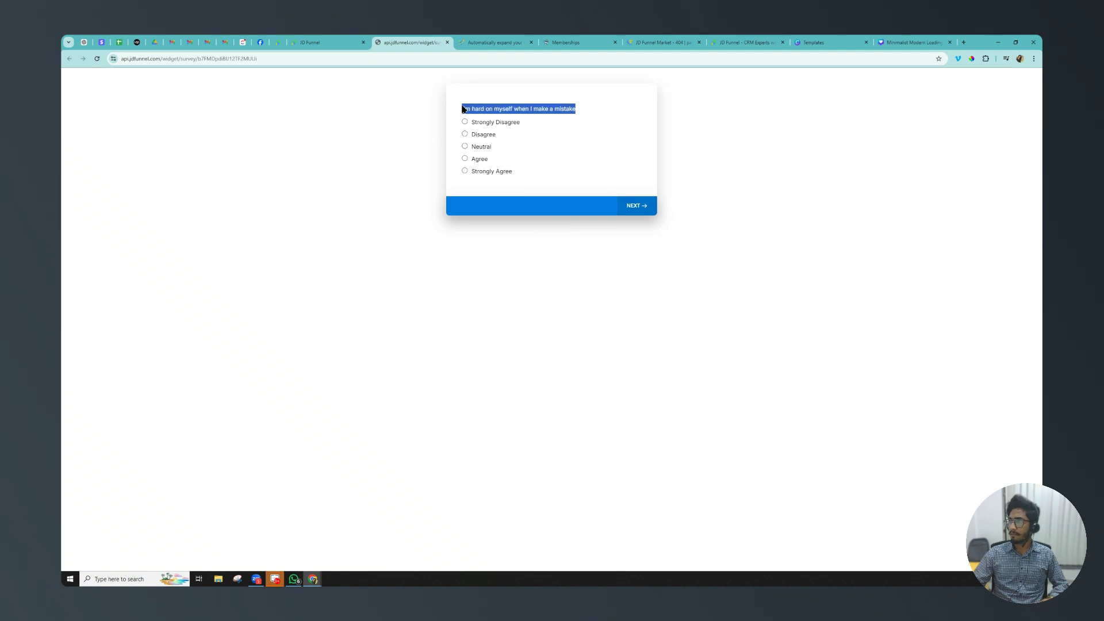
{"action": "left_click", "coordinate": [348, 41]}
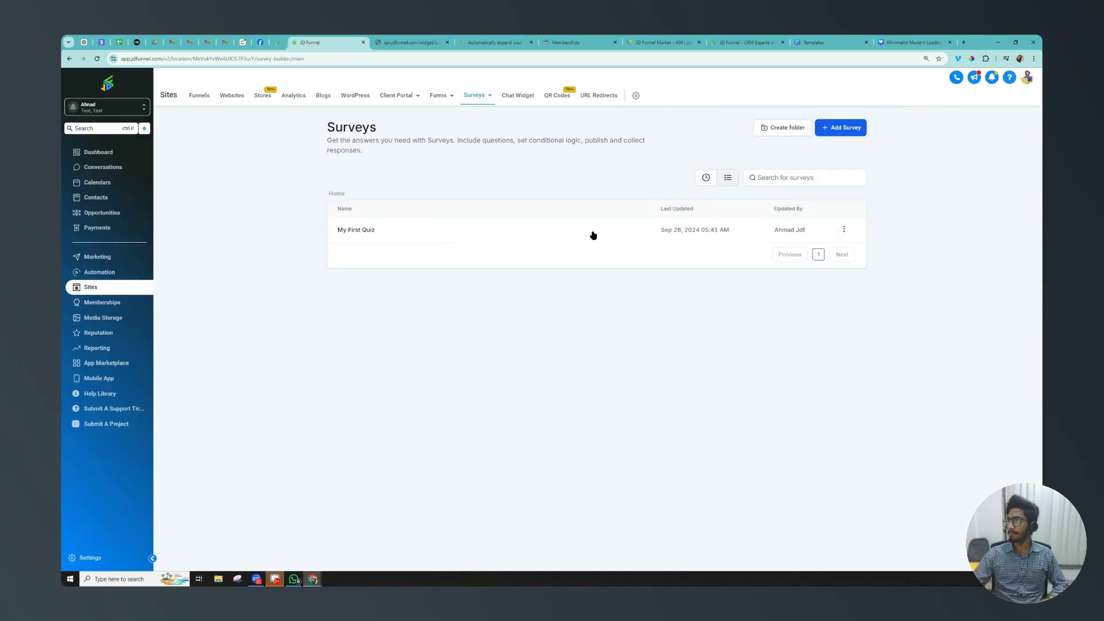
{"action": "left_click", "coordinate": [280, 42]}
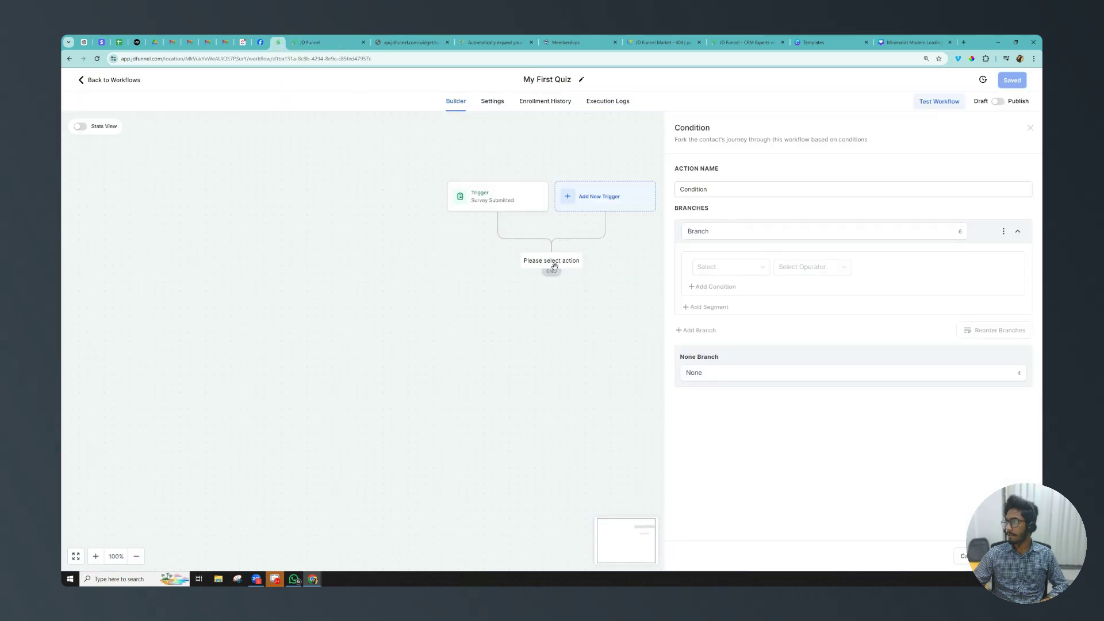
Paste 'I'm hard on myself when I make a mistake' as step name and 'Strongly Disagree' as branch name
{"action": "double_click", "coordinate": [701, 191]}
{"action": "type", "text": "I'm hard on myself when I make a mistake"}
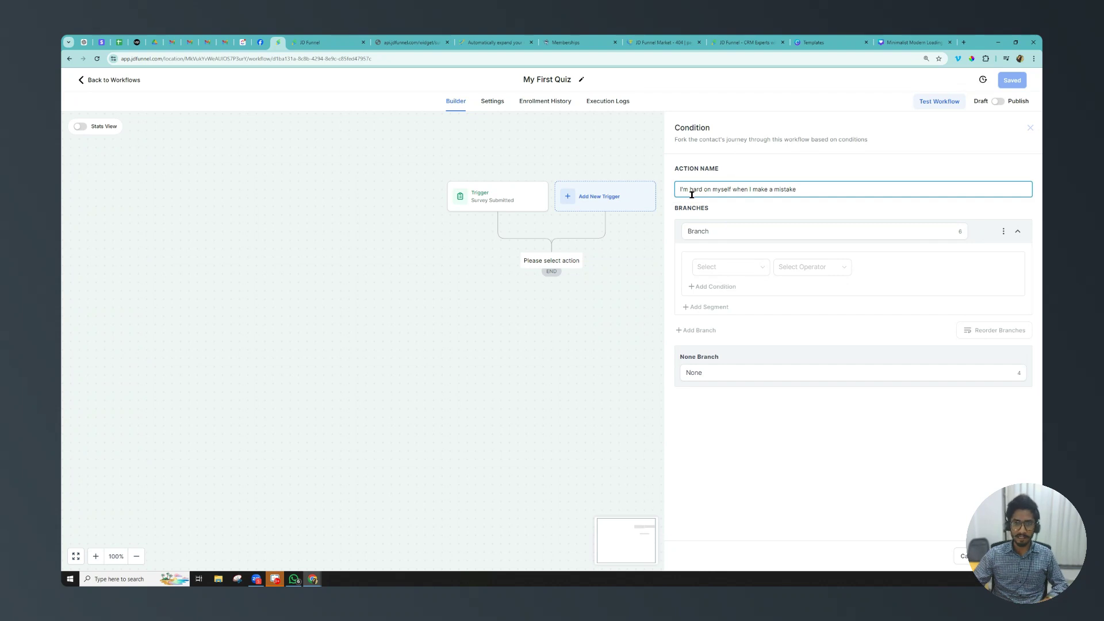
{"action": "left_click", "coordinate": [706, 230]}
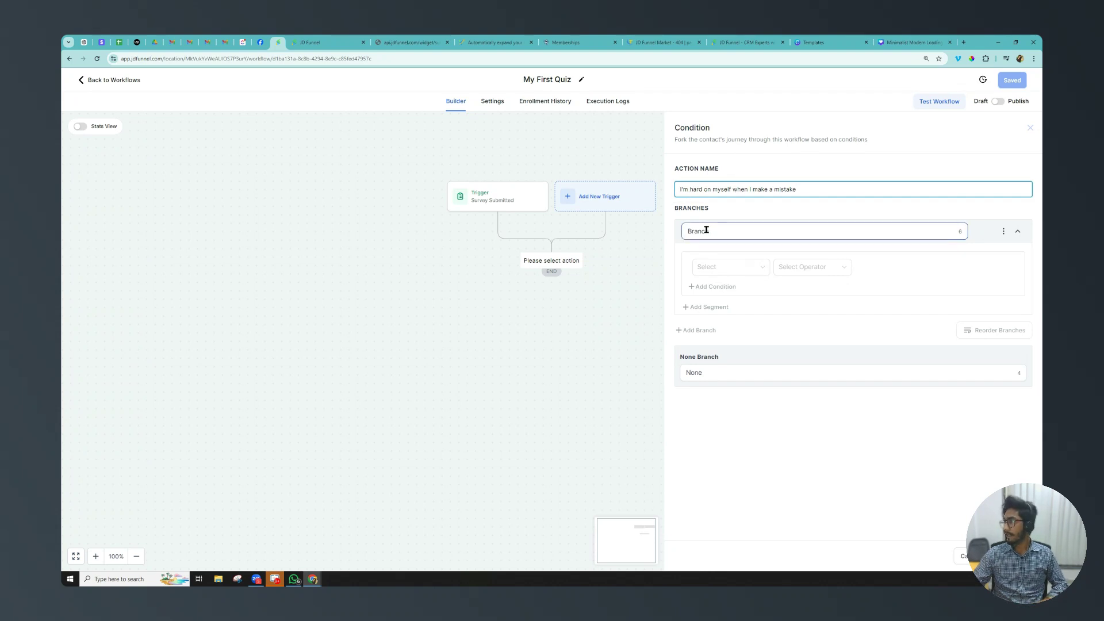
{"action": "double_click", "coordinate": [706, 230]}
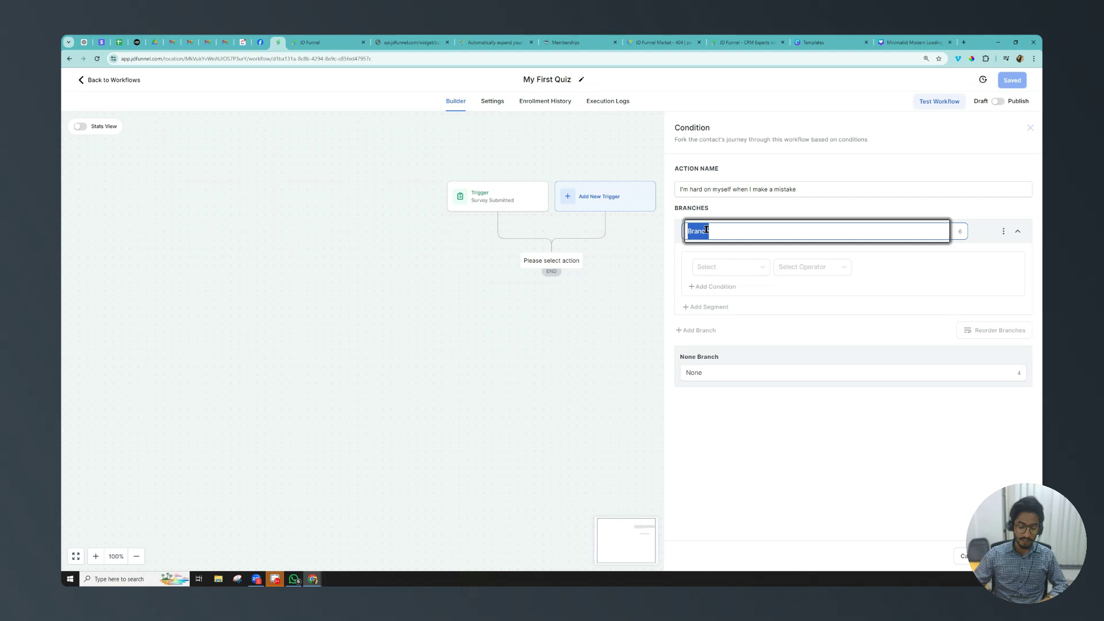
{"action": "left_click", "coordinate": [393, 41]}
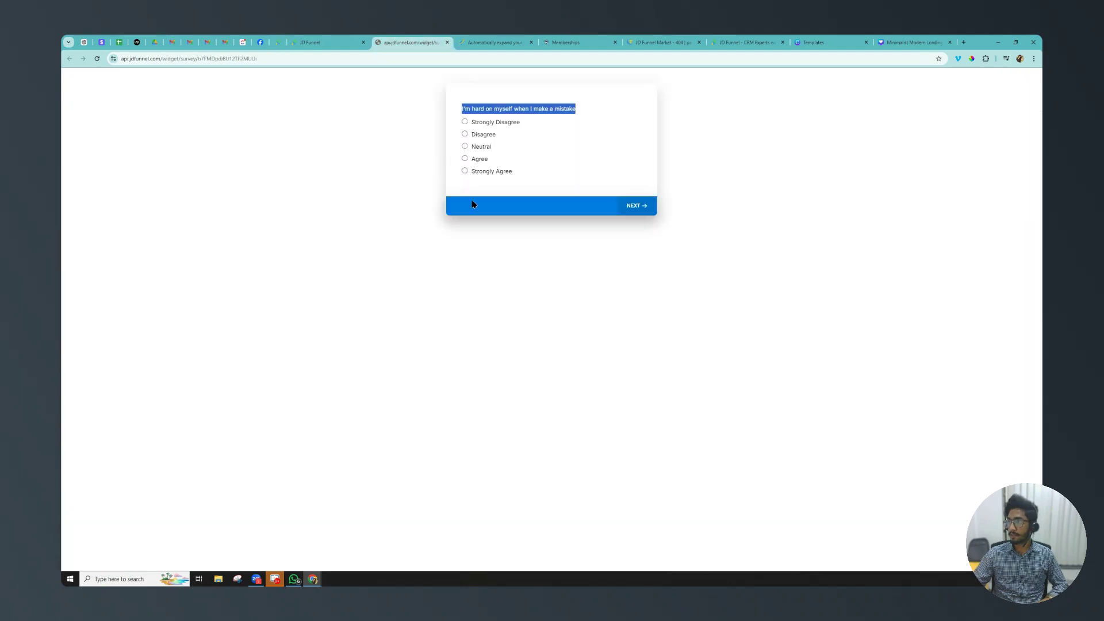
{"action": "left_click_drag", "start_coordinate": [518, 128], "coordinate": [475, 125]}
{"action": "left_click", "coordinate": [518, 123]}
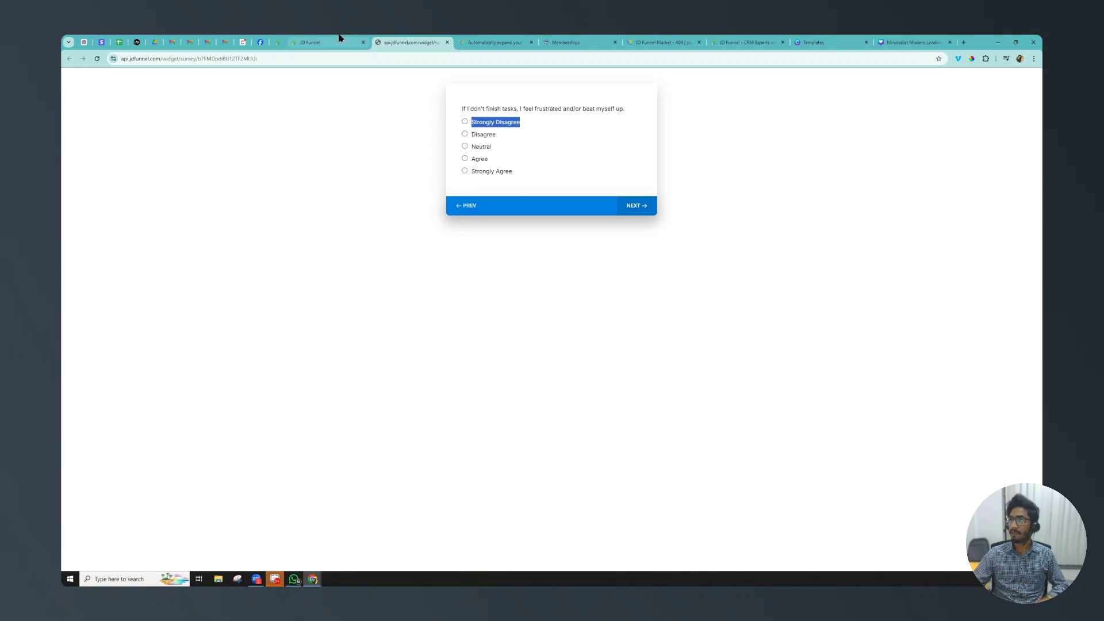
{"action": "left_click", "coordinate": [314, 42]}
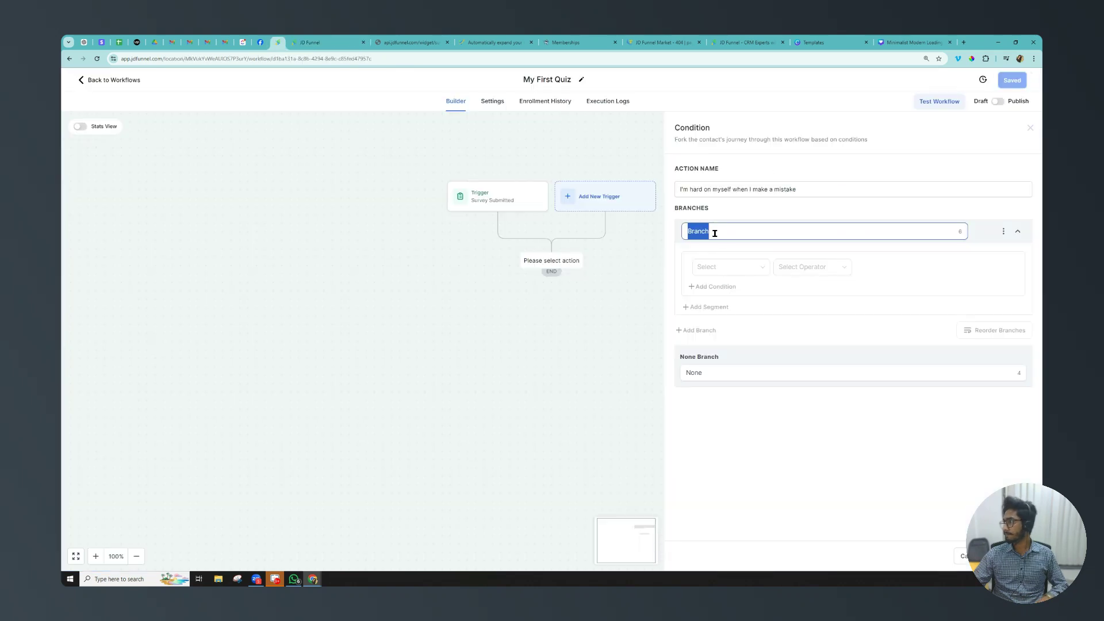
{"action": "type", "text": "Strongly Disagree"}
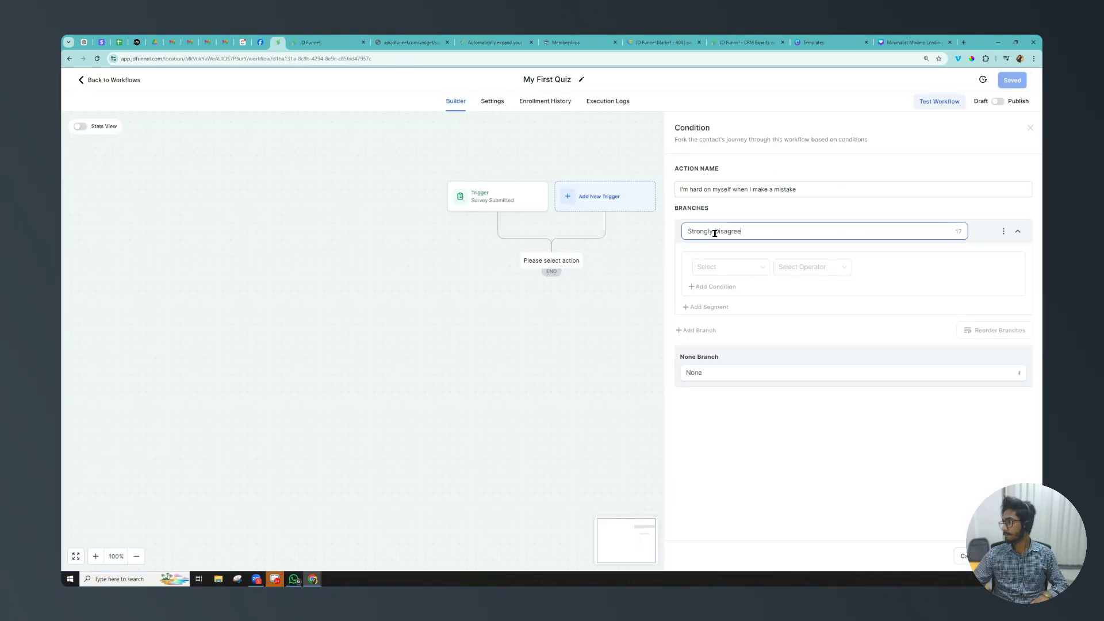
{"action": "left_click", "coordinate": [718, 269]}
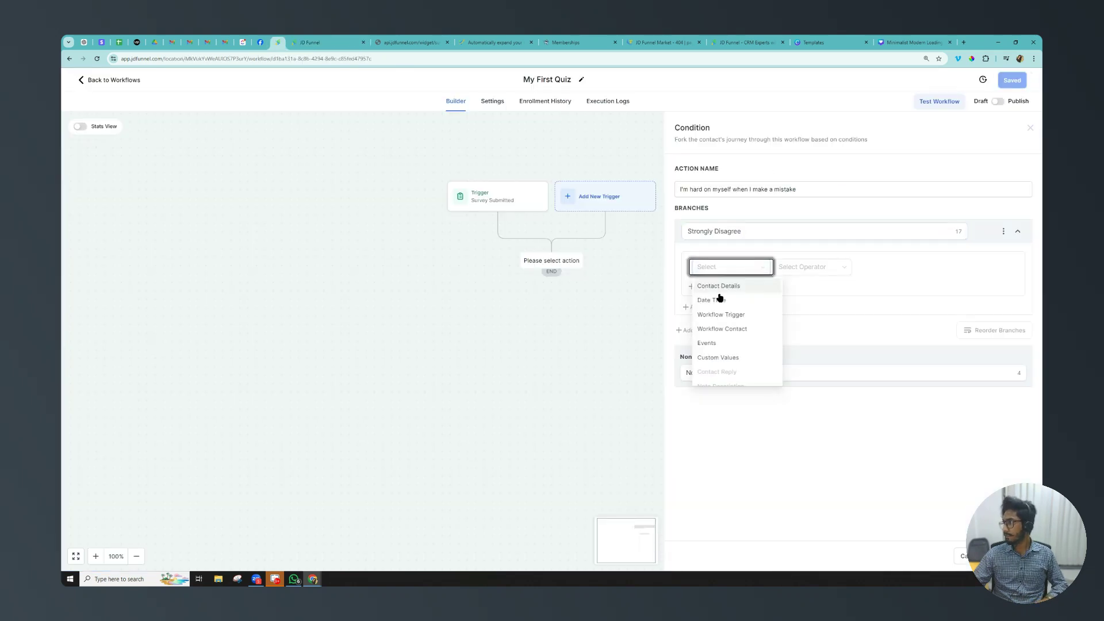
Set the branch condition: contact field 'I'm hard on myself when I make a mistake' Is 'Strongly Disagree'
{"action": "left_click", "coordinate": [722, 287]}
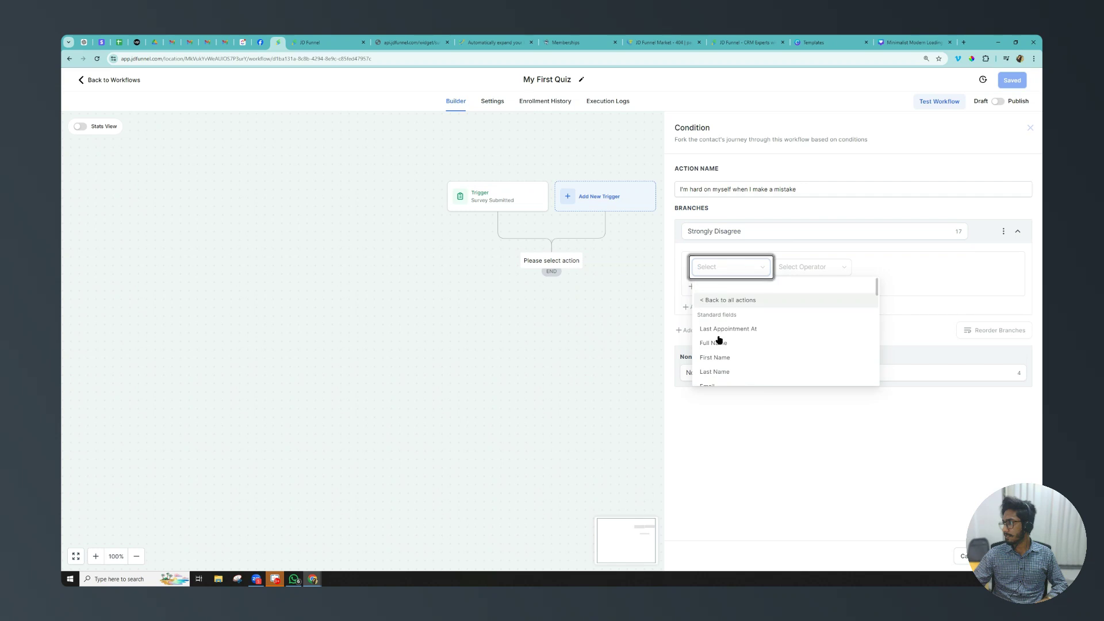
{"action": "scroll", "coordinate": [719, 340], "scroll_direction": "down", "scroll_amount": 5}
{"action": "scroll", "coordinate": [720, 338], "scroll_direction": "down", "scroll_amount": 6}
{"action": "scroll", "coordinate": [720, 338], "scroll_direction": "up", "scroll_amount": 3}
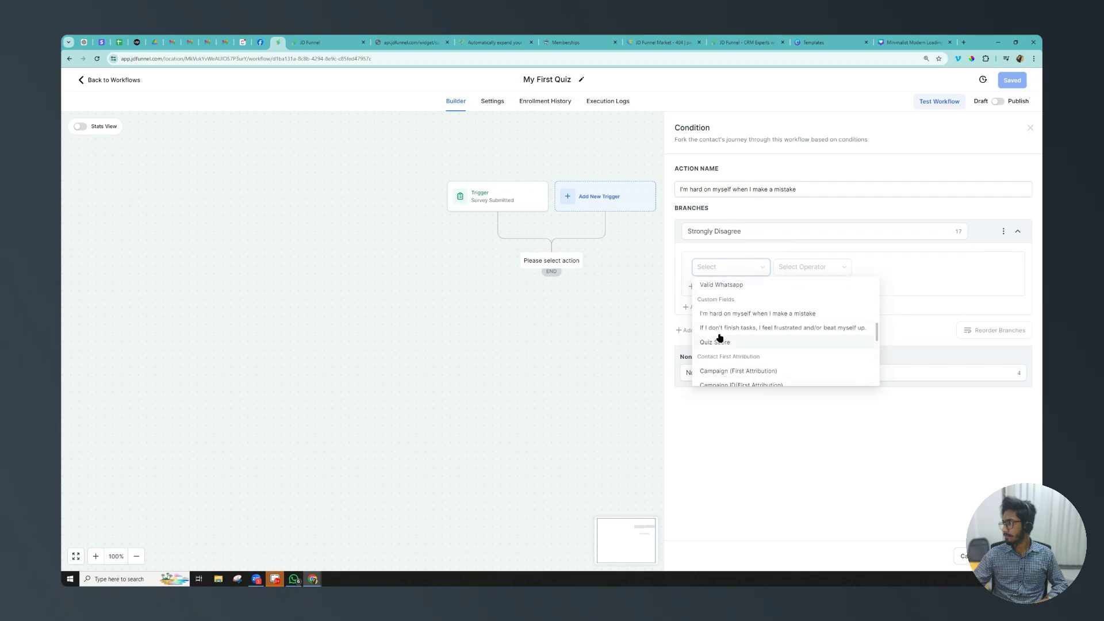
{"action": "left_click", "coordinate": [729, 315]}
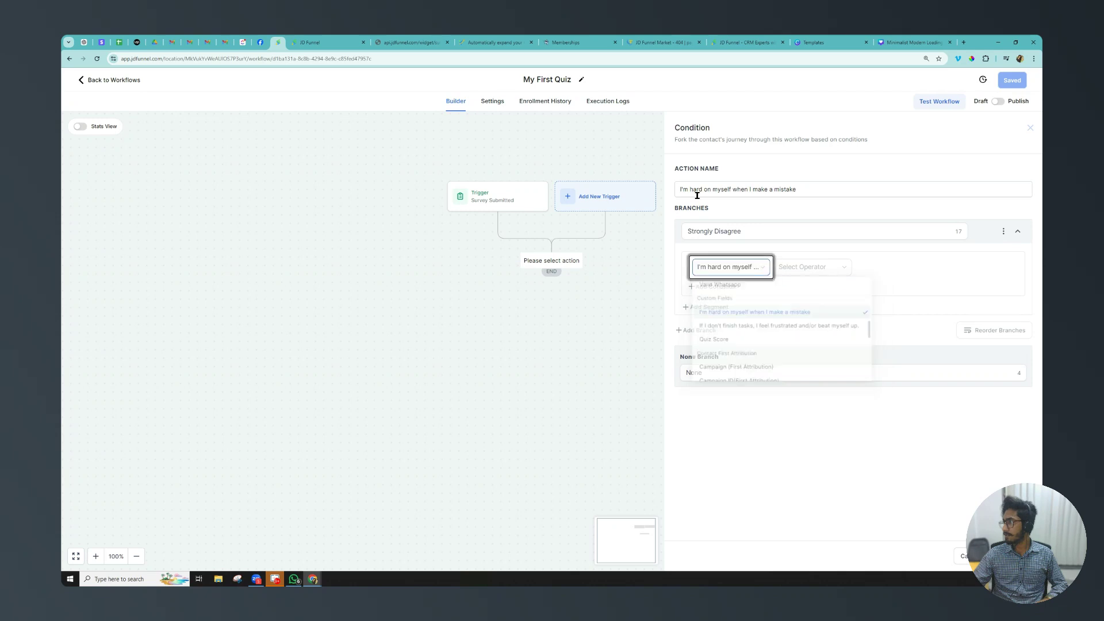
{"action": "left_click", "coordinate": [800, 270]}
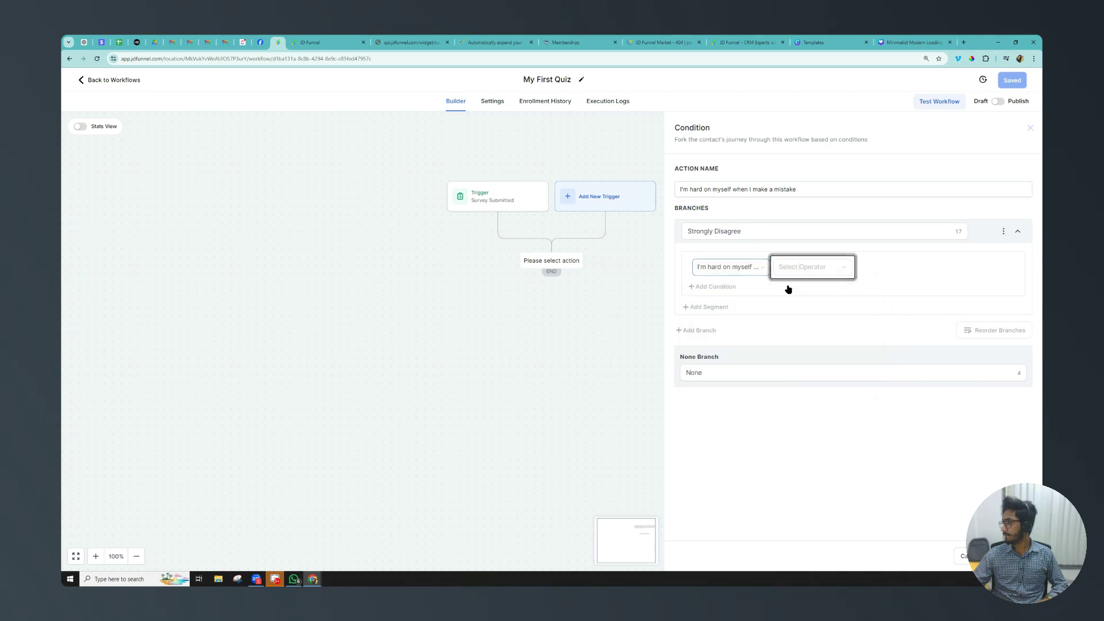
{"action": "left_click", "coordinate": [790, 288]}
{"action": "left_click", "coordinate": [912, 267]}
{"action": "left_click", "coordinate": [889, 289]}
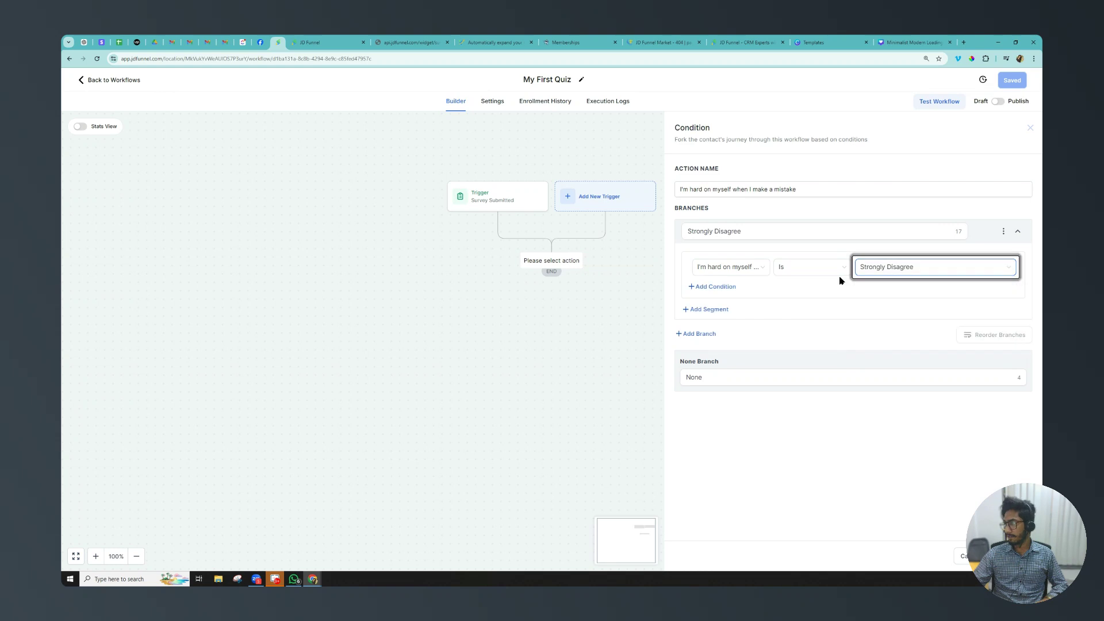
{"action": "left_click", "coordinate": [702, 235]}
{"action": "left_click", "coordinate": [709, 254]}
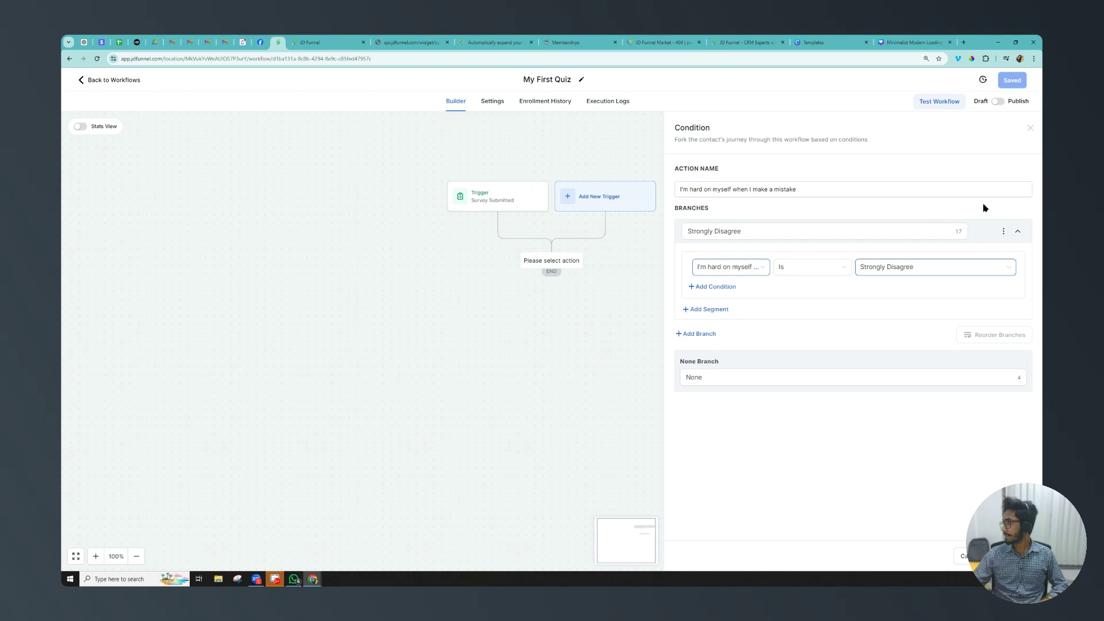
Duplicate the Strongly Disagree branch into a 'Disagree' branch matching the Disagree answer
{"action": "left_click", "coordinate": [1002, 233]}
{"action": "left_click", "coordinate": [954, 236]}
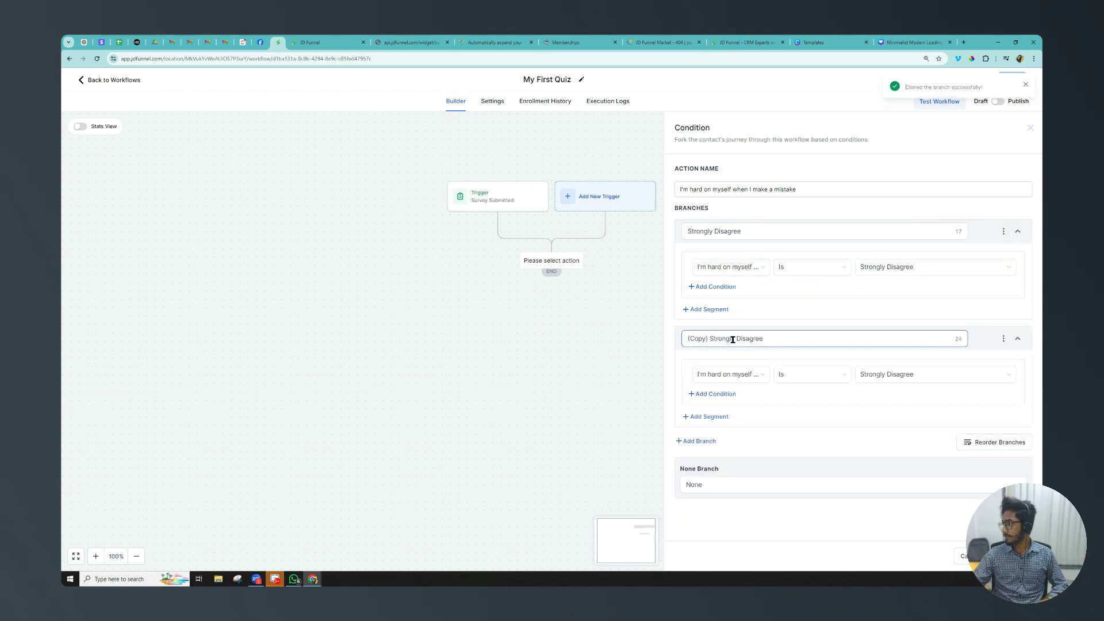
{"action": "left_click_drag", "start_coordinate": [737, 339], "coordinate": [688, 339]}
{"action": "key", "text": "BackSpace"}
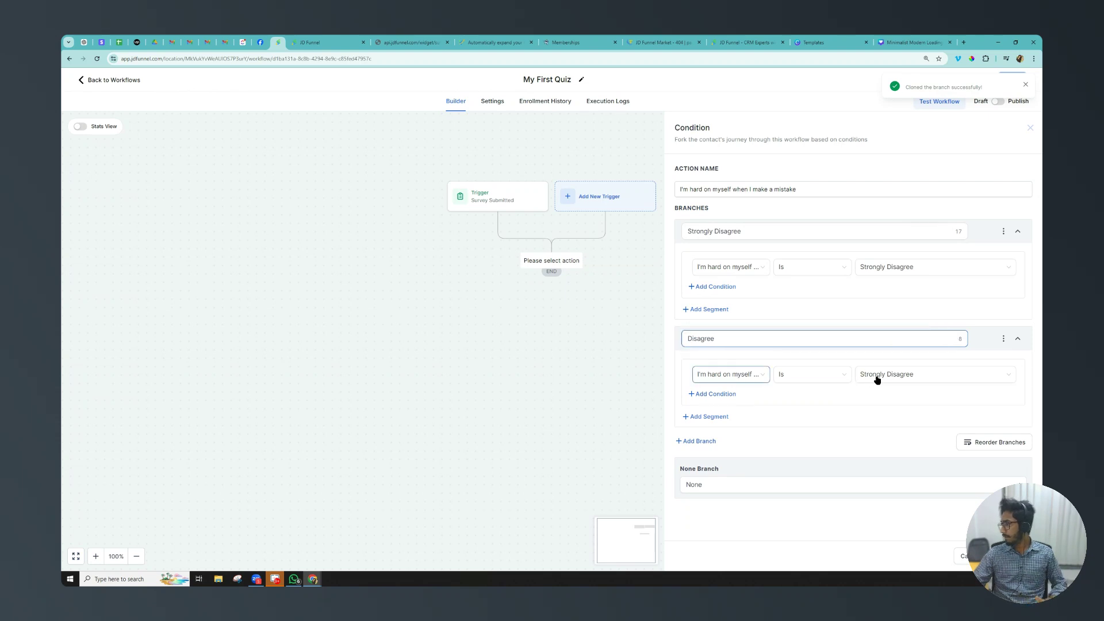
{"action": "left_click", "coordinate": [875, 375]}
{"action": "left_click", "coordinate": [873, 409]}
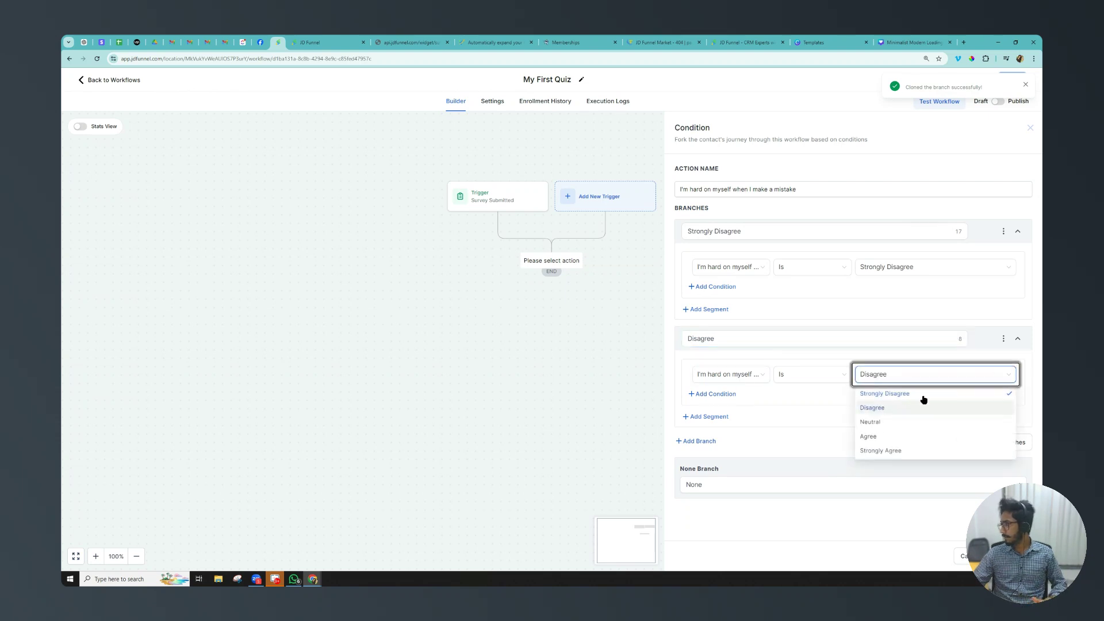
{"action": "left_click", "coordinate": [1004, 339]}
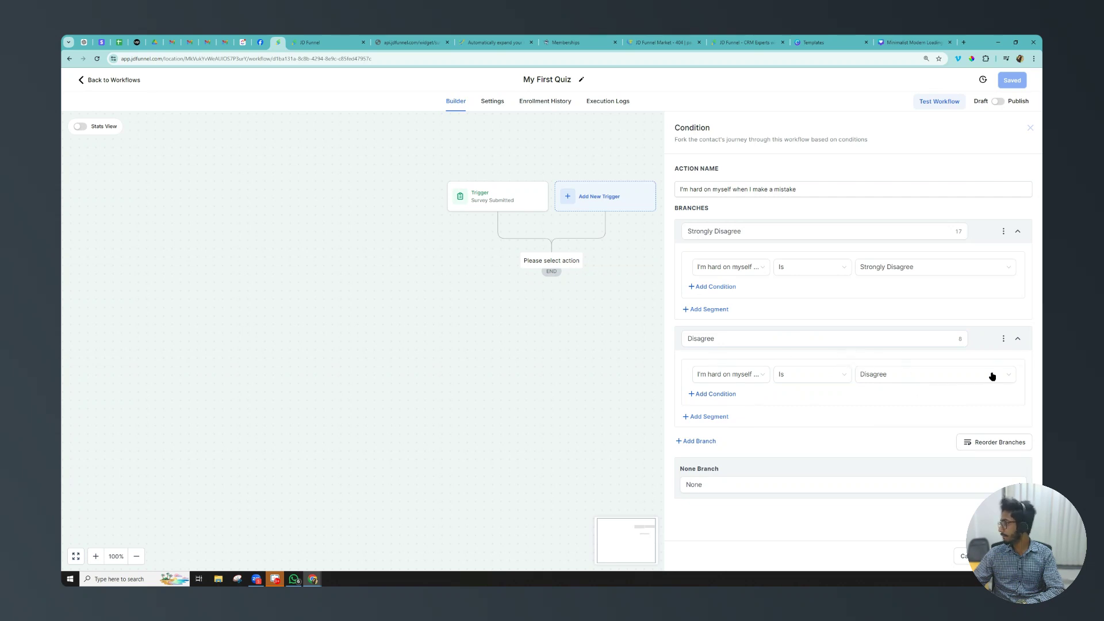
Duplicate the Disagree branch into a 'Neutral' branch matching the Neutral answer
{"action": "left_click", "coordinate": [1004, 339]}
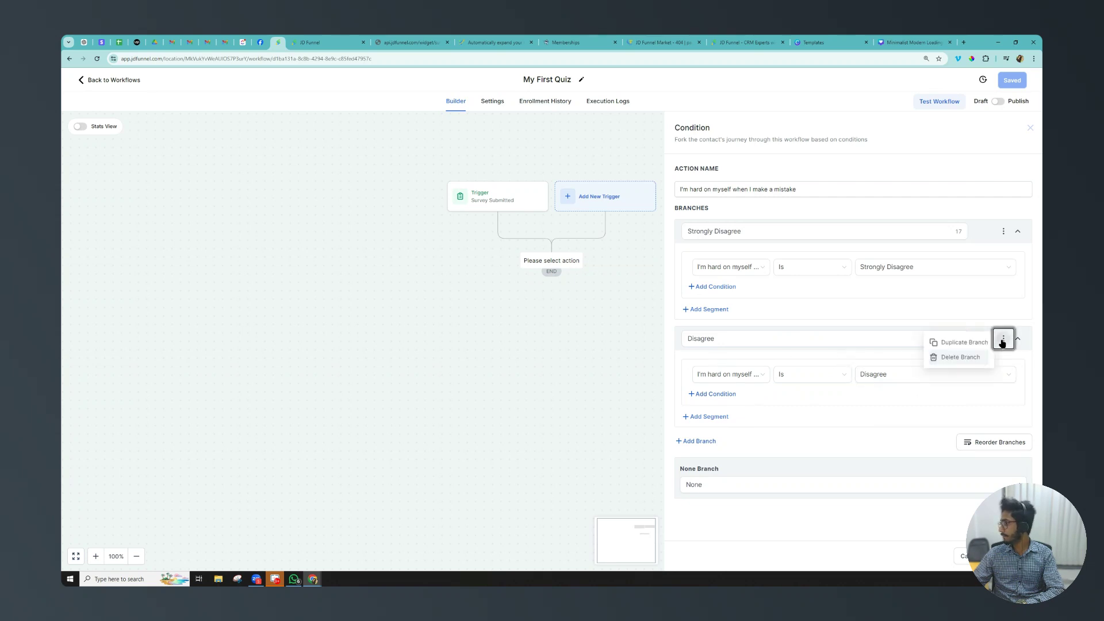
{"action": "left_click", "coordinate": [965, 343]}
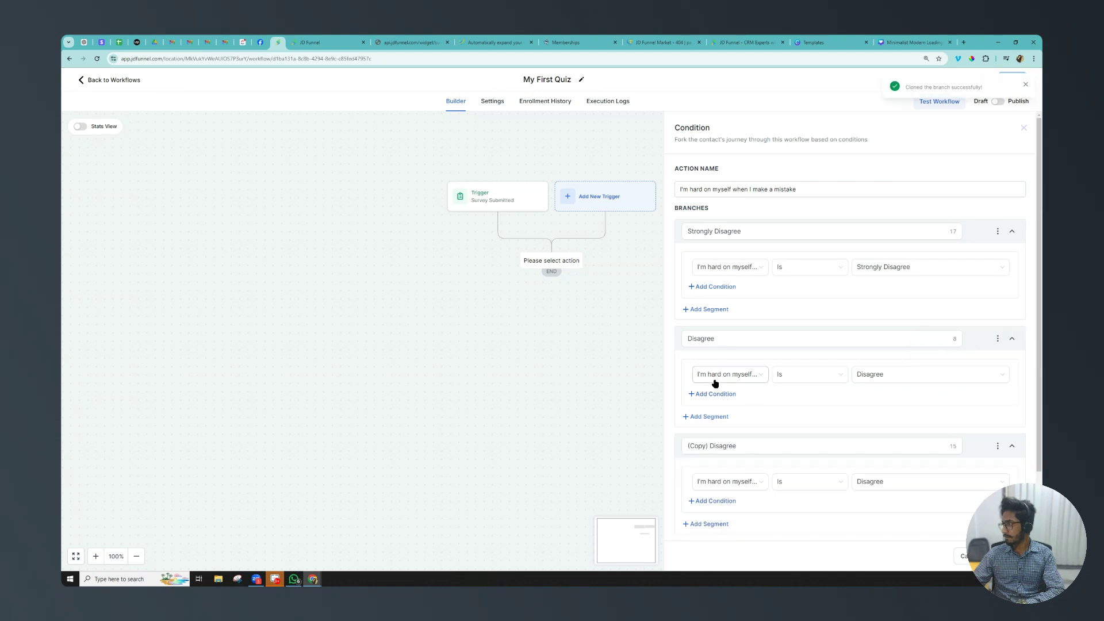
{"action": "scroll", "coordinate": [719, 390], "scroll_direction": "down", "scroll_amount": 2}
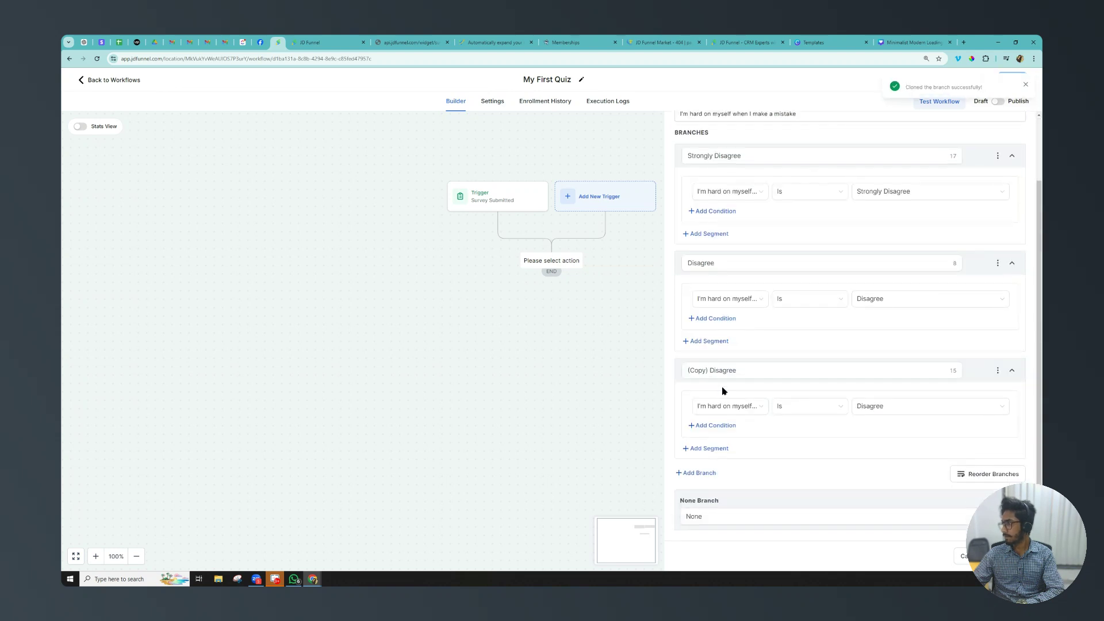
{"action": "left_click", "coordinate": [701, 372]}
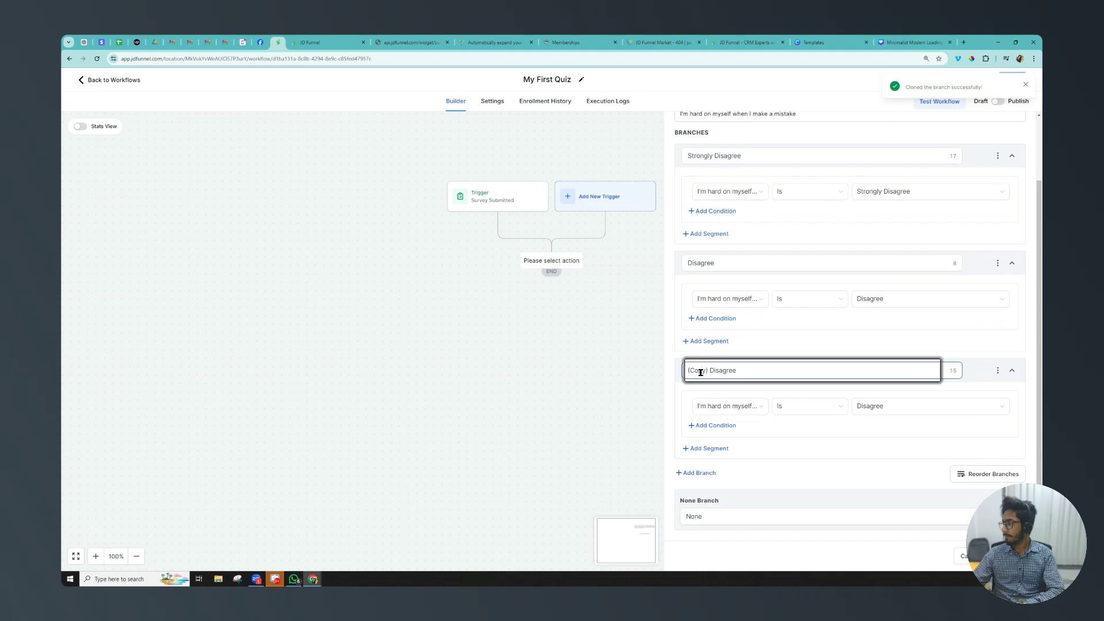
{"action": "key", "text": "ctrl+a"}
{"action": "type", "text": "Agree"}
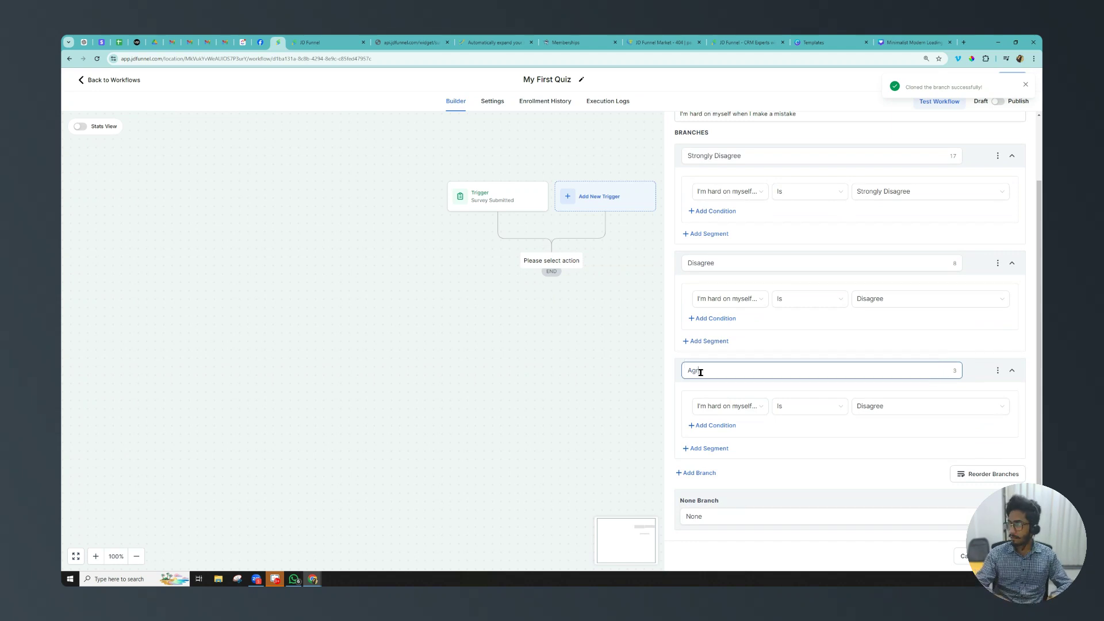
{"action": "left_click", "coordinate": [869, 406]}
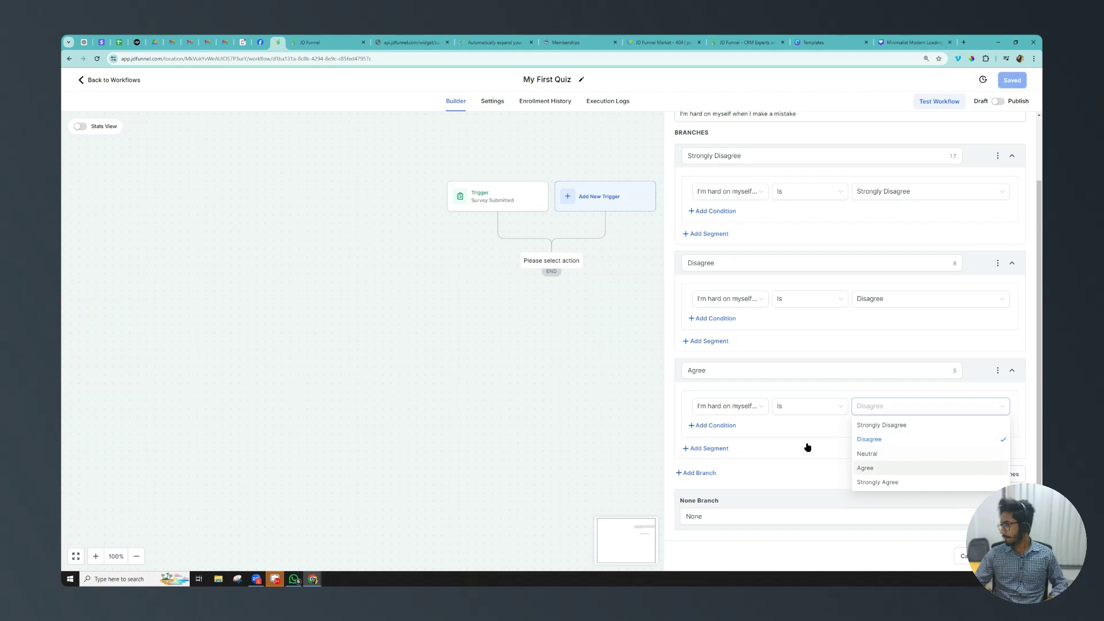
{"action": "double_click", "coordinate": [695, 370]}
{"action": "type", "text": "Neutral"}
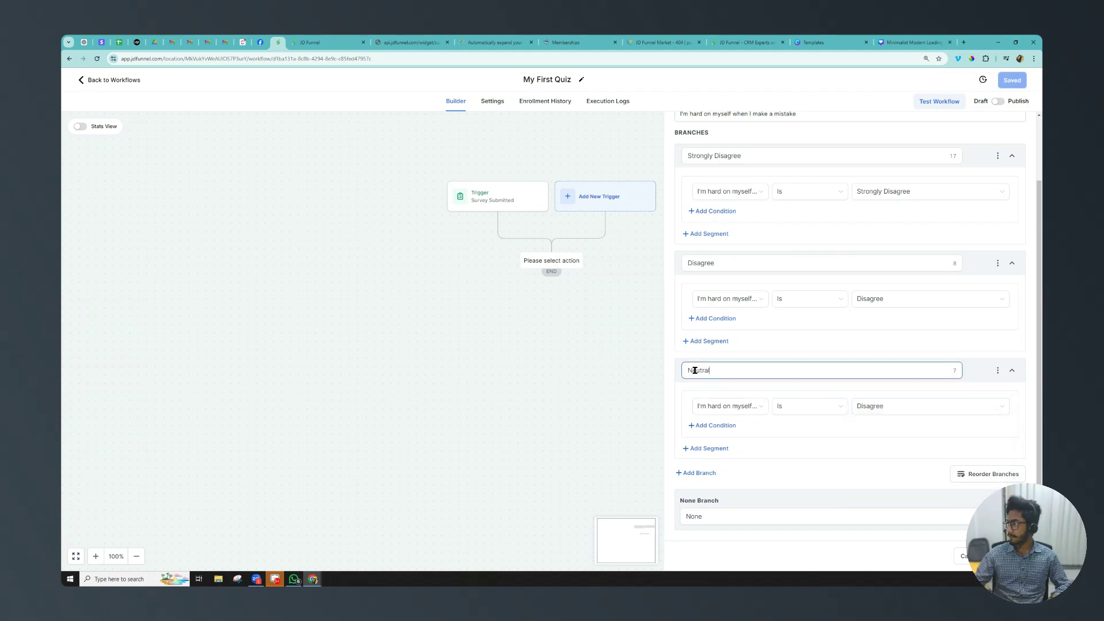
{"action": "left_click", "coordinate": [873, 405]}
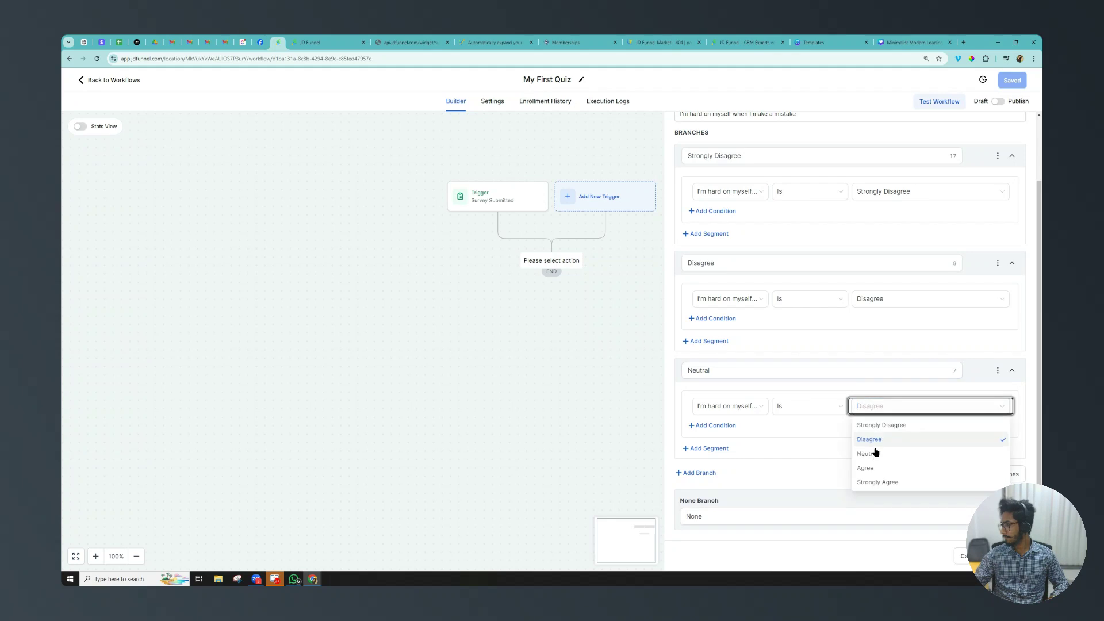
{"action": "left_click", "coordinate": [873, 454]}
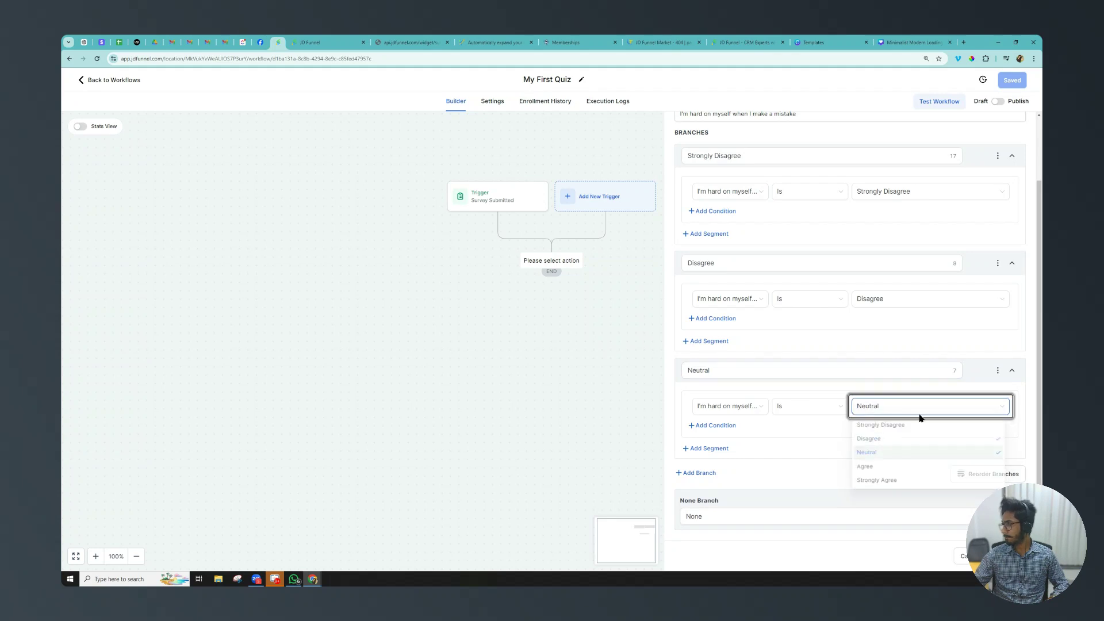
{"action": "left_click", "coordinate": [998, 370]}
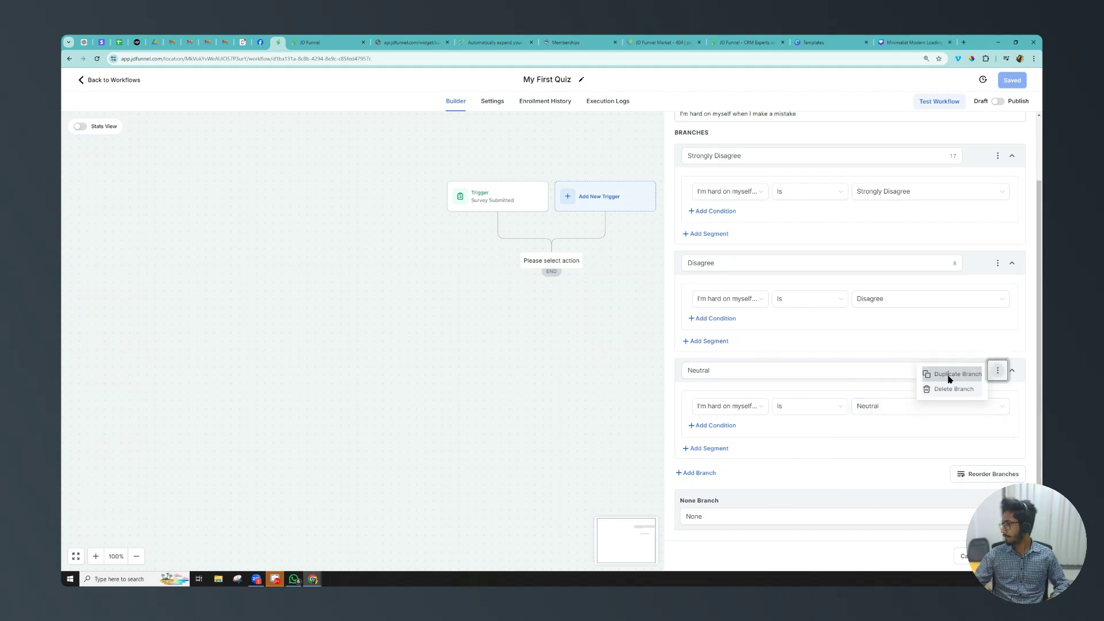
Duplicate the Neutral branch into an 'Agree' branch matching the Agree answer
{"action": "left_click", "coordinate": [950, 374]}
{"action": "left_click", "coordinate": [712, 482]}
{"action": "key", "text": "ctrl+a"}
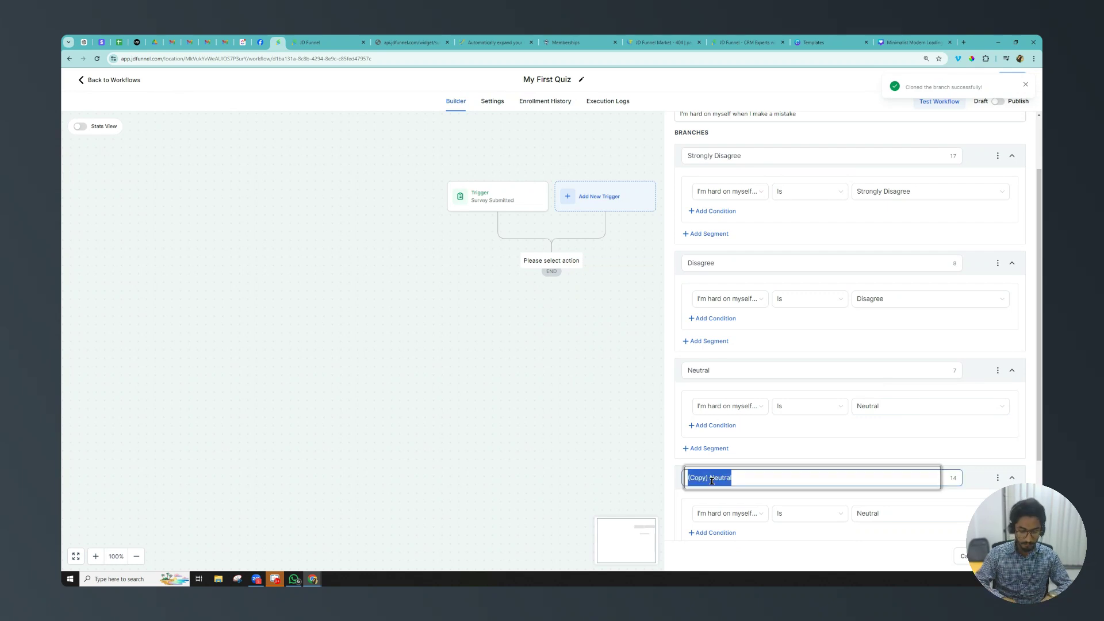
{"action": "key", "text": "BackSpace"}
{"action": "type", "text": "Agree"}
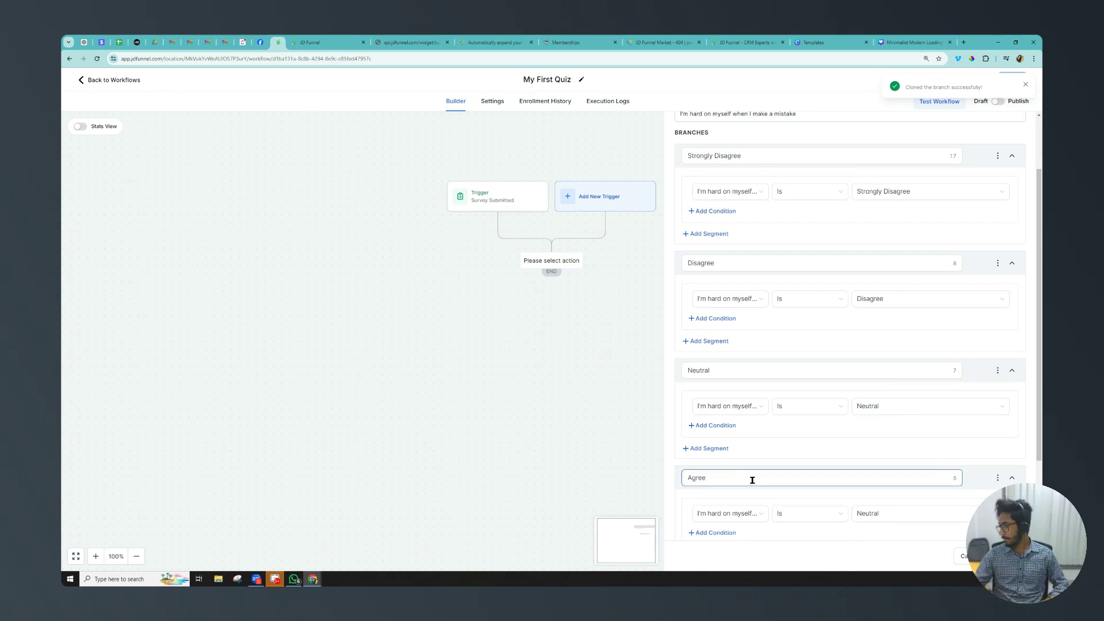
{"action": "left_click", "coordinate": [890, 515]}
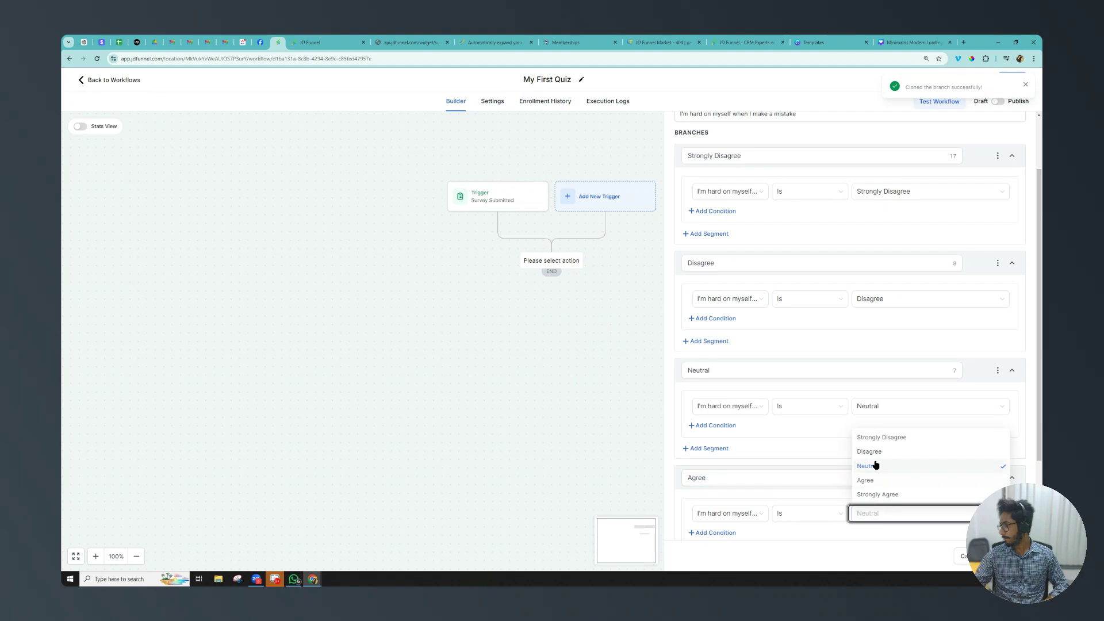
{"action": "key", "text": "Return"}
{"action": "scroll", "coordinate": [837, 407], "scroll_direction": "down", "scroll_amount": 2}
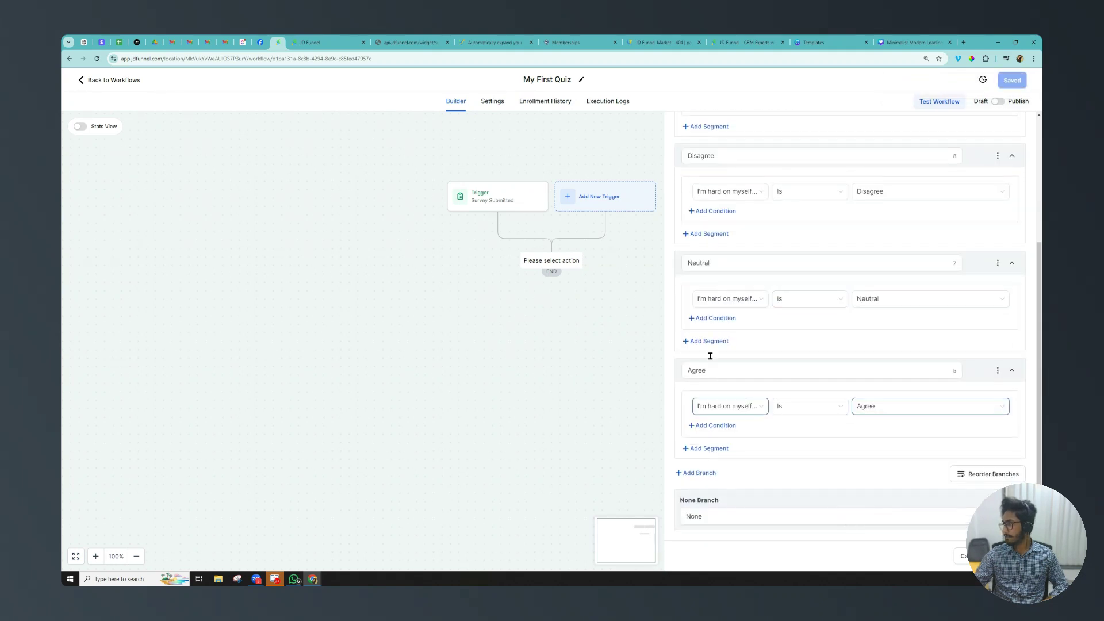
Duplicate the Agree branch into a 'Strongly Agree' branch matching the Strongly Agree answer
{"action": "left_click", "coordinate": [998, 370]}
{"action": "left_click", "coordinate": [945, 374]}
{"action": "scroll", "coordinate": [736, 236], "scroll_direction": "up", "scroll_amount": 3}
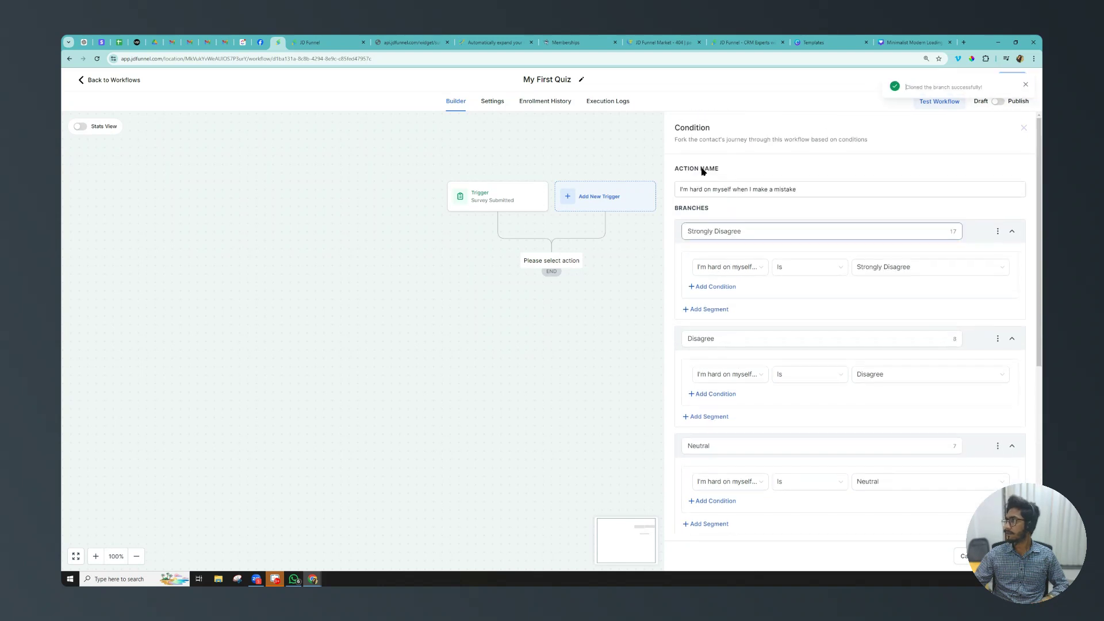
{"action": "left_click", "coordinate": [695, 230]}
{"action": "double_click", "coordinate": [695, 230]}
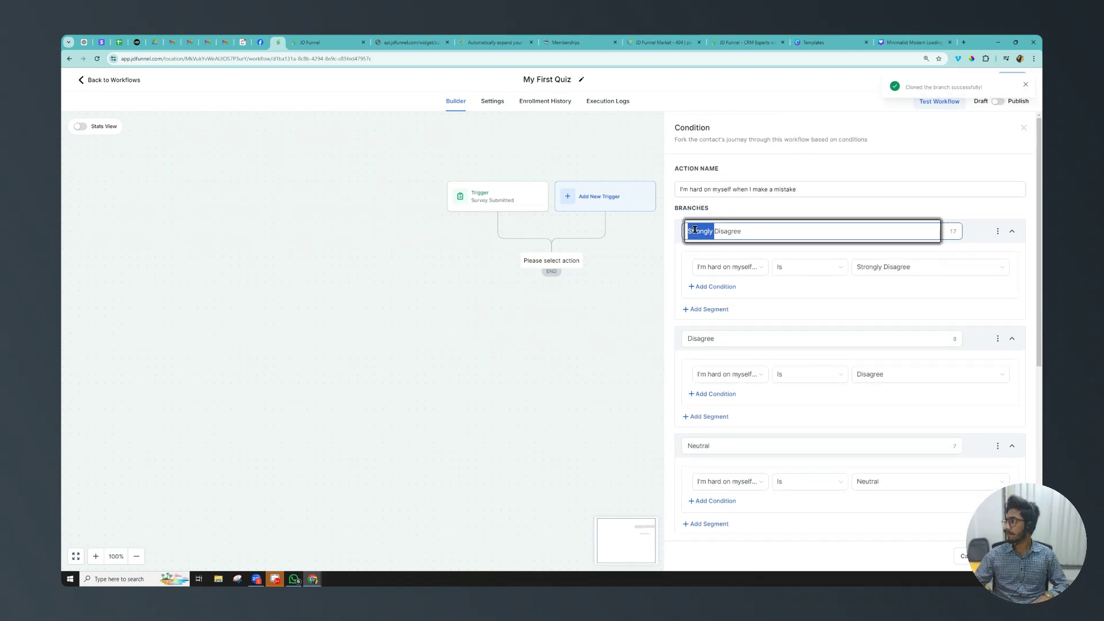
{"action": "scroll", "coordinate": [728, 423], "scroll_direction": "down", "scroll_amount": 4}
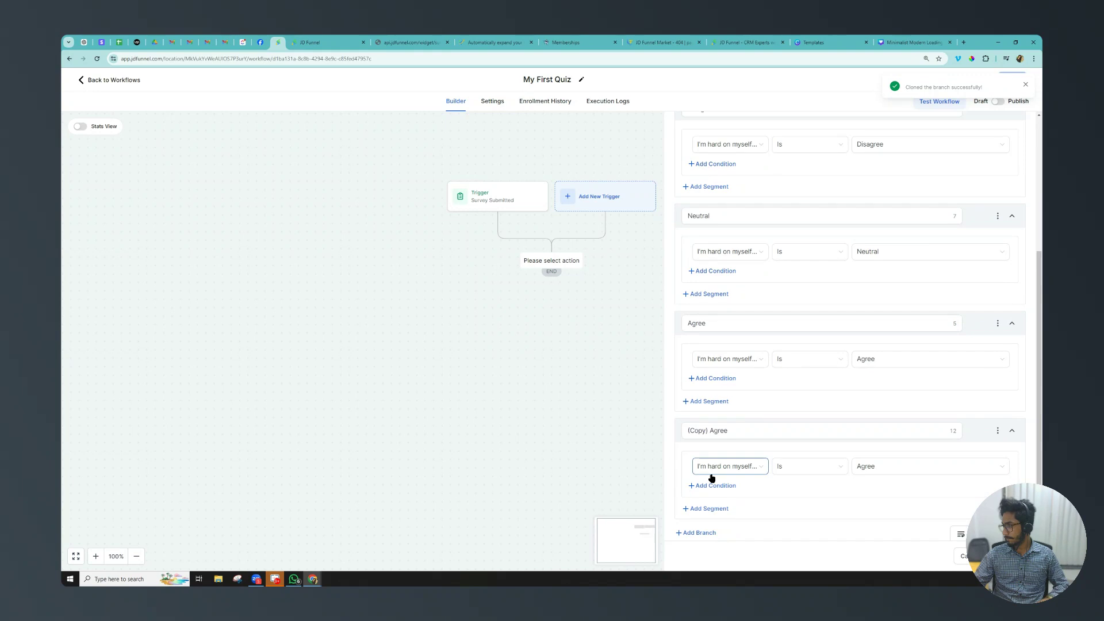
{"action": "scroll", "coordinate": [707, 456], "scroll_direction": "down", "scroll_amount": 1}
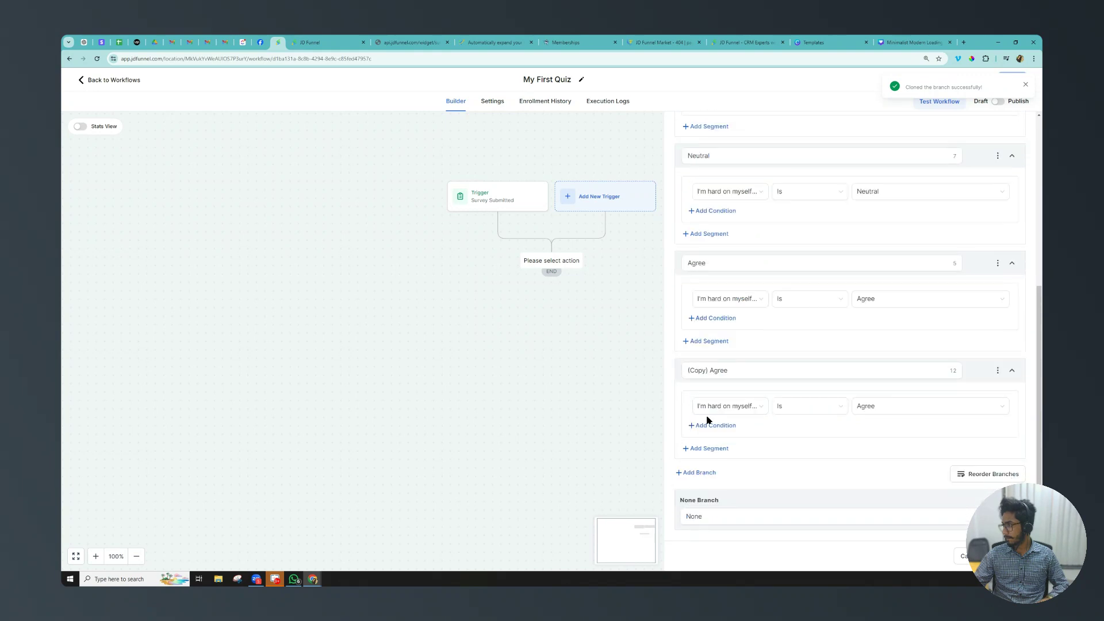
{"action": "double_click", "coordinate": [695, 371]}
{"action": "key", "text": "BackSpace"}
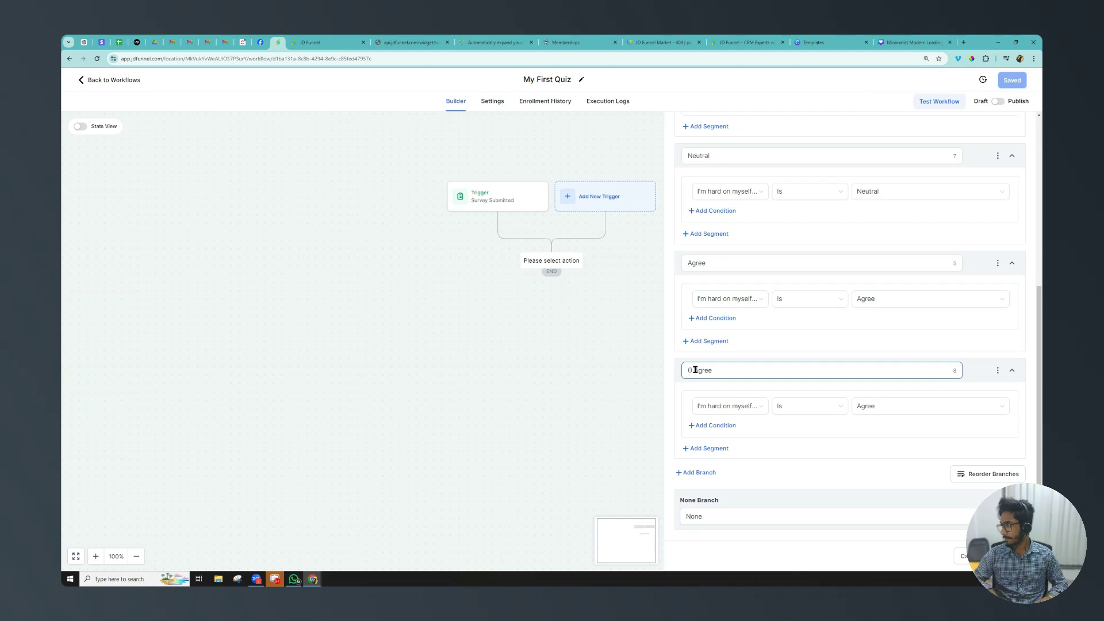
{"action": "key", "text": "BackSpace"}
{"action": "key", "text": "Delete"}
{"action": "type", "text": "Strongly"}
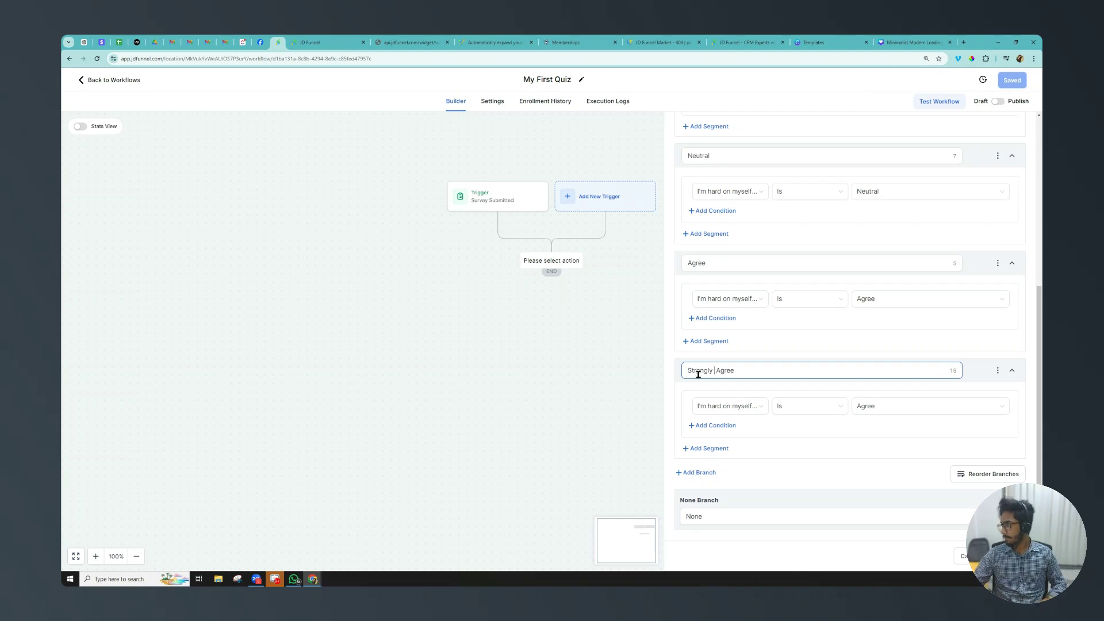
{"action": "left_click", "coordinate": [872, 414]}
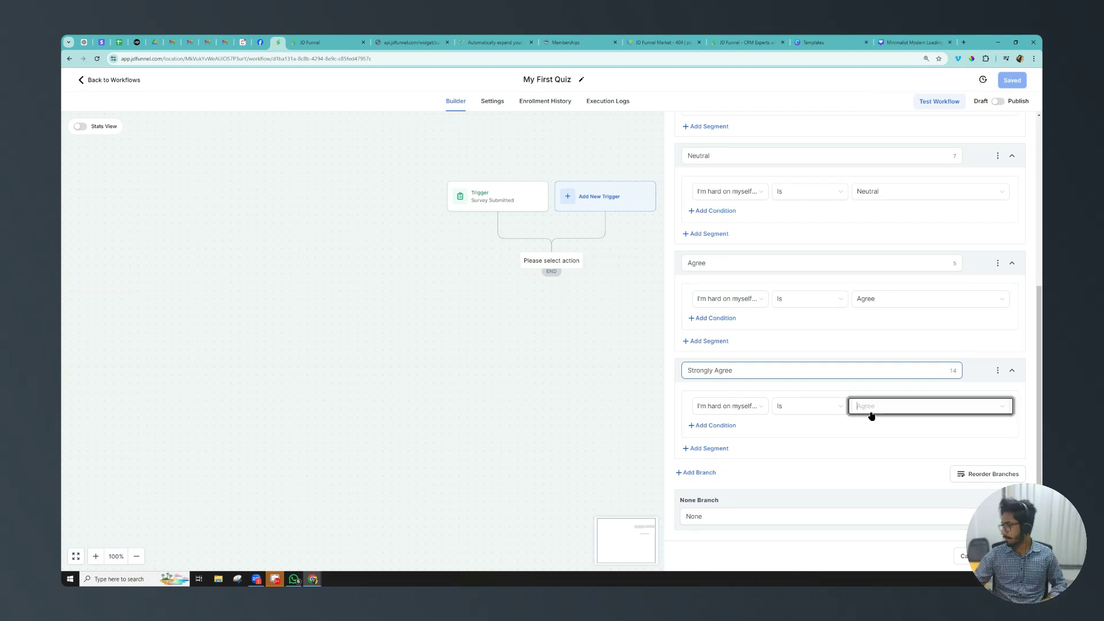
{"action": "left_click", "coordinate": [880, 483]}
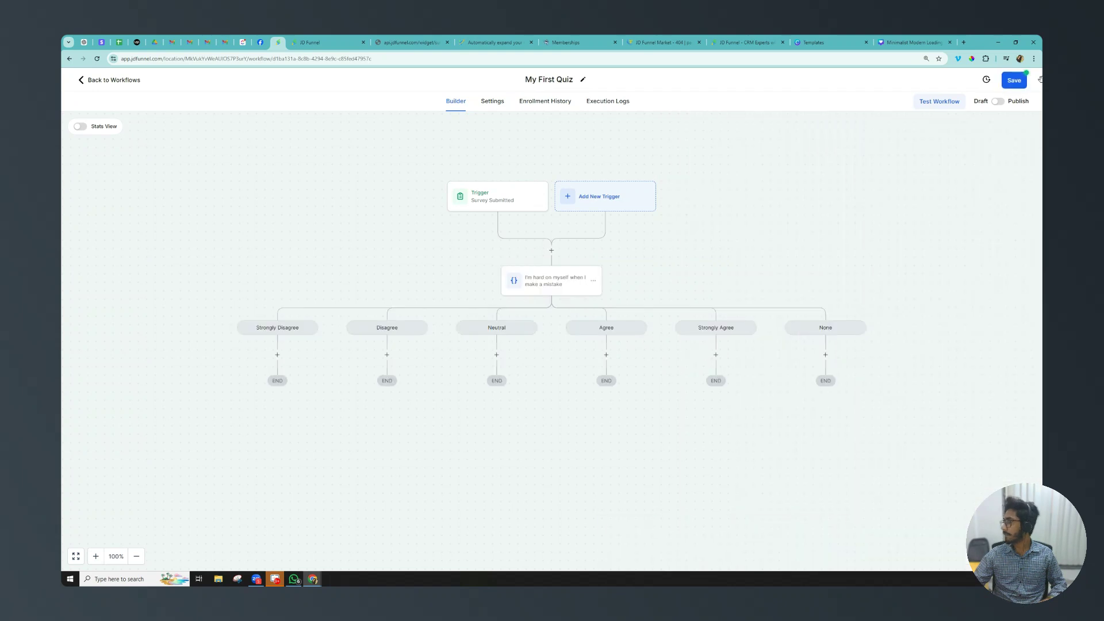
Save the workflow, start an Update Contact Field step under Strongly Disagree, then go to account settings
{"action": "left_click", "coordinate": [1019, 86]}
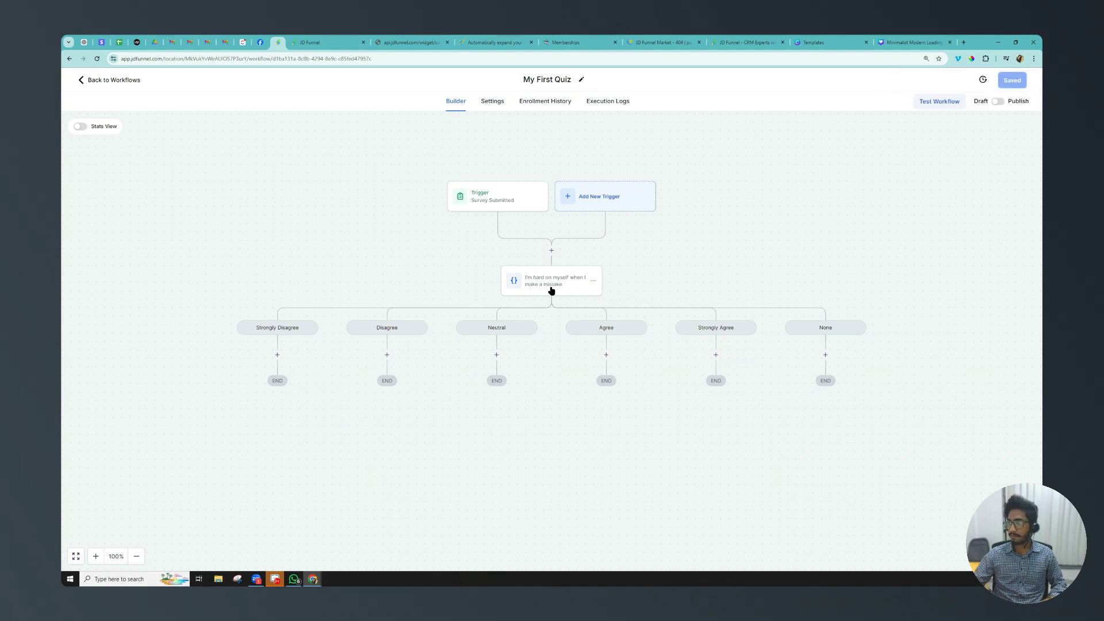
{"action": "left_click", "coordinate": [277, 356]}
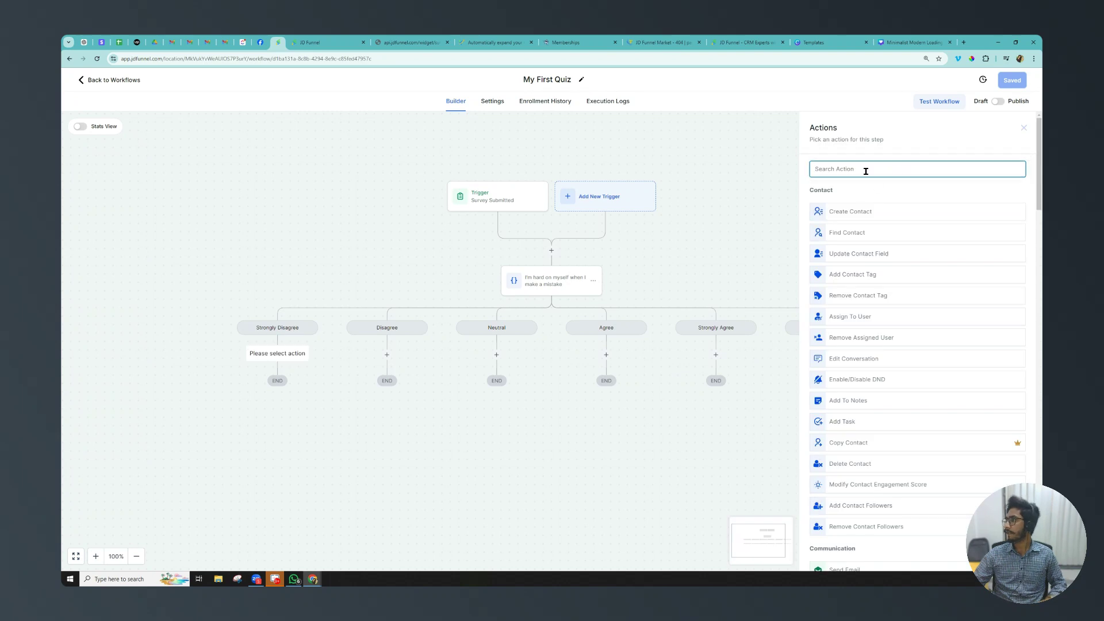
{"action": "type", "text": "update"}
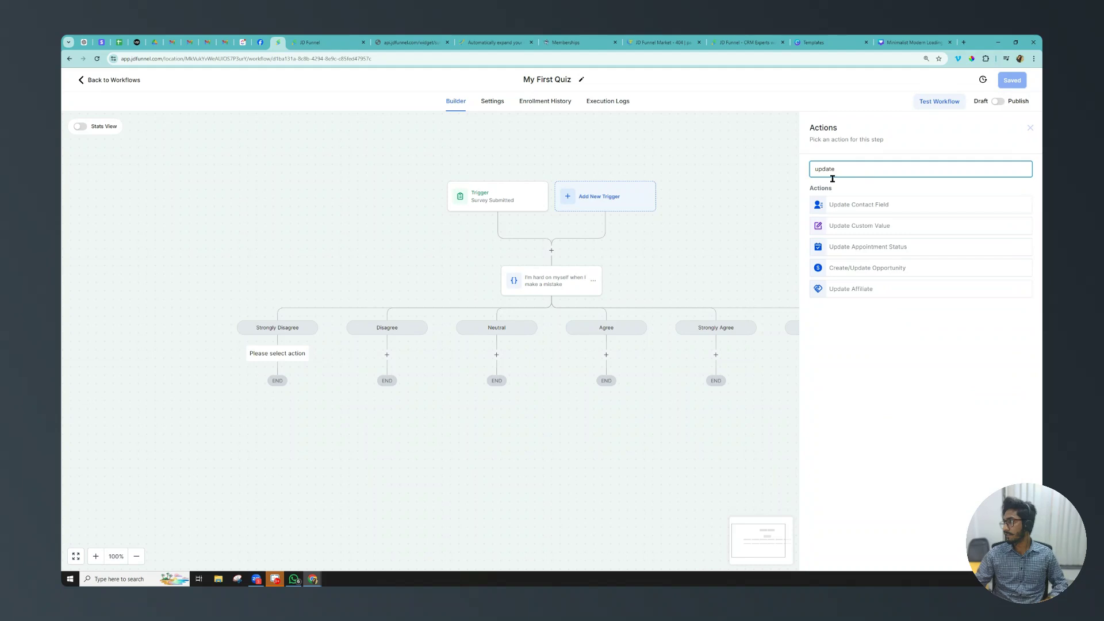
{"action": "left_click", "coordinate": [852, 205]}
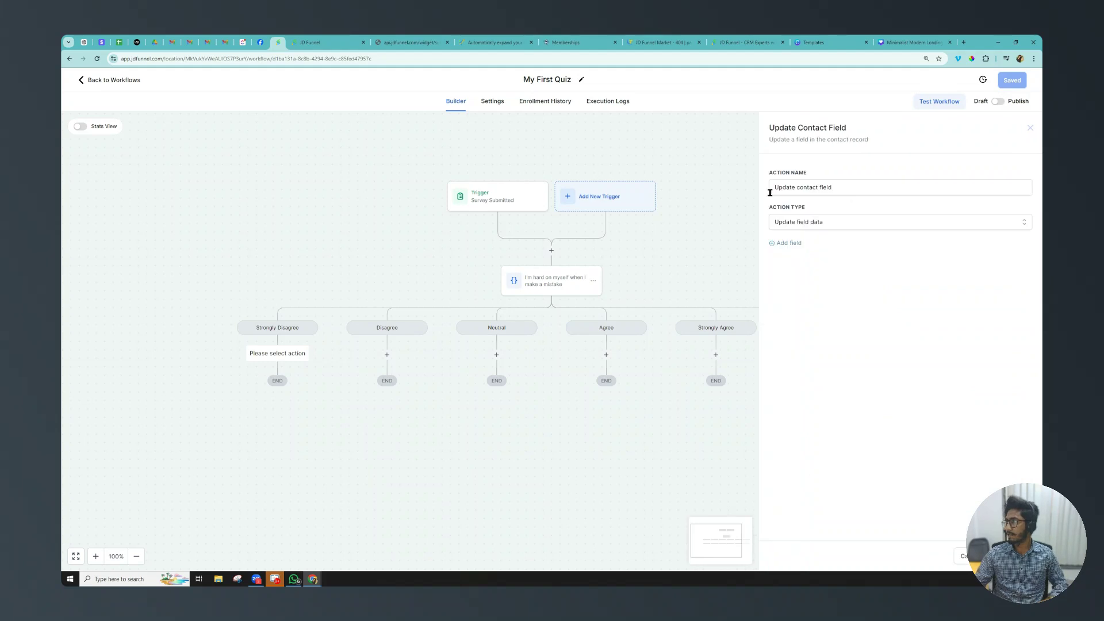
{"action": "left_click", "coordinate": [336, 40]}
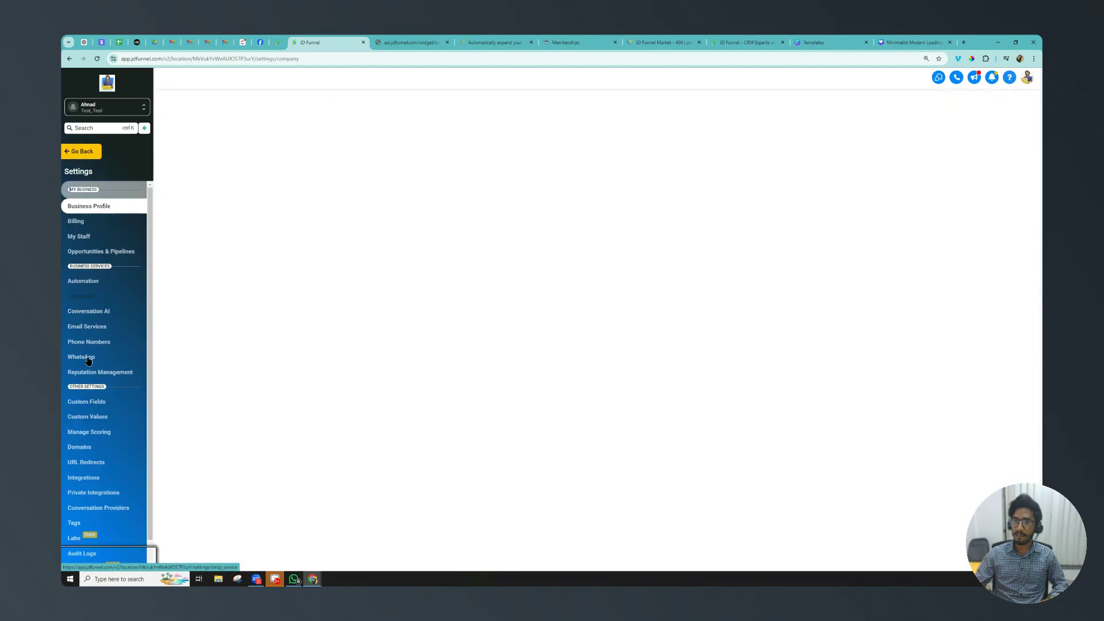
Check in Custom Fields that Quiz Score is a Number field, then return to the workflow
{"action": "left_click", "coordinate": [98, 398]}
{"action": "left_click", "coordinate": [202, 146]}
{"action": "type", "text": "score"}
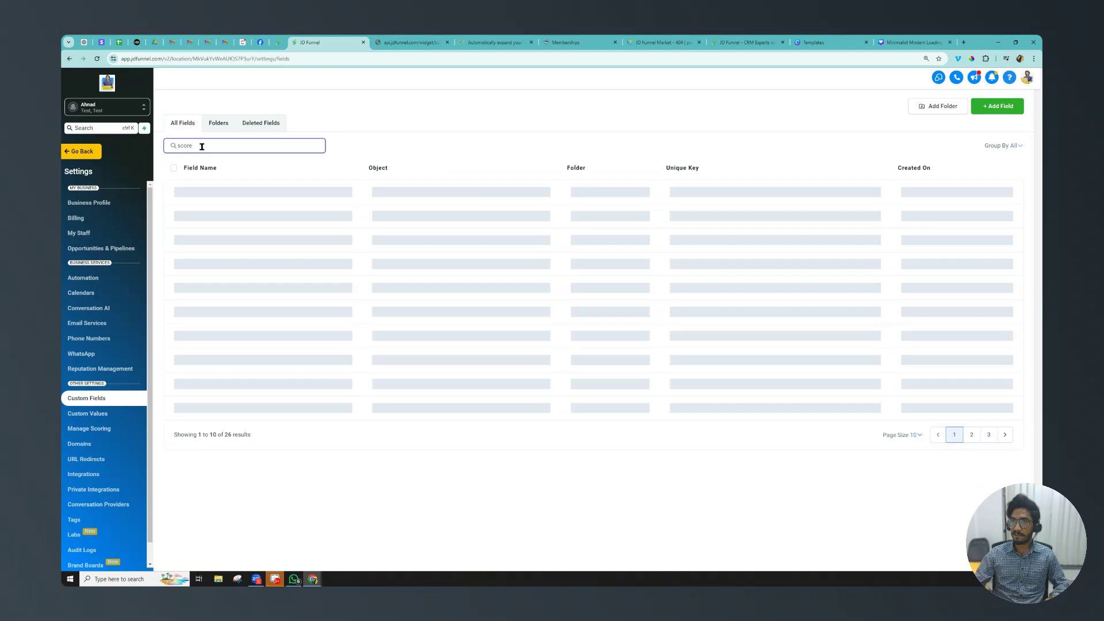
{"action": "left_click", "coordinate": [175, 194]}
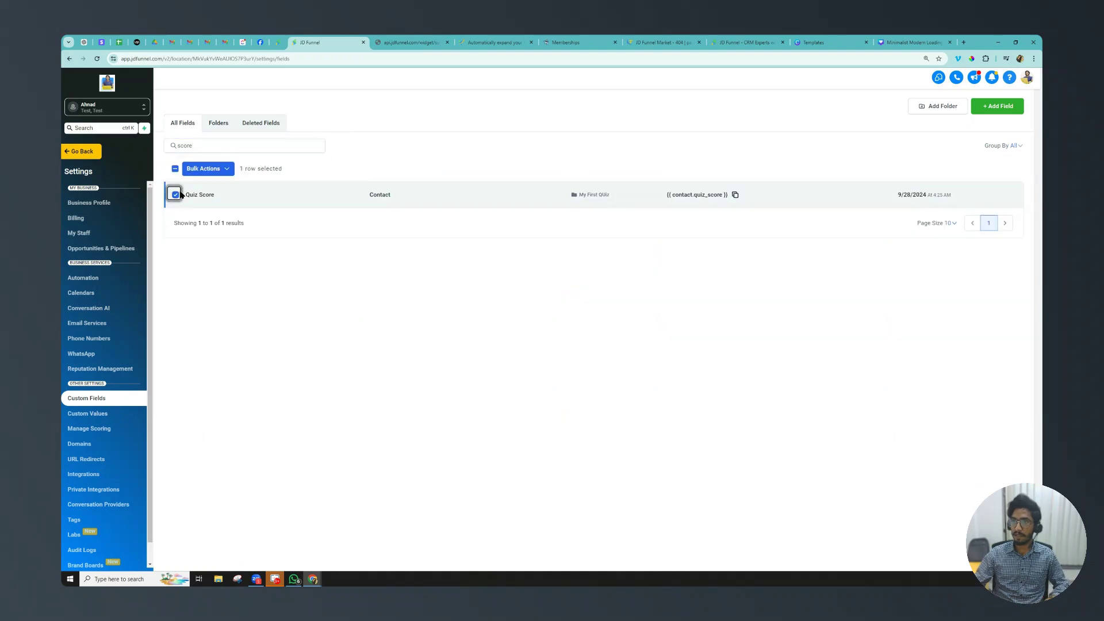
{"action": "left_click", "coordinate": [222, 170]}
{"action": "left_click", "coordinate": [267, 168]}
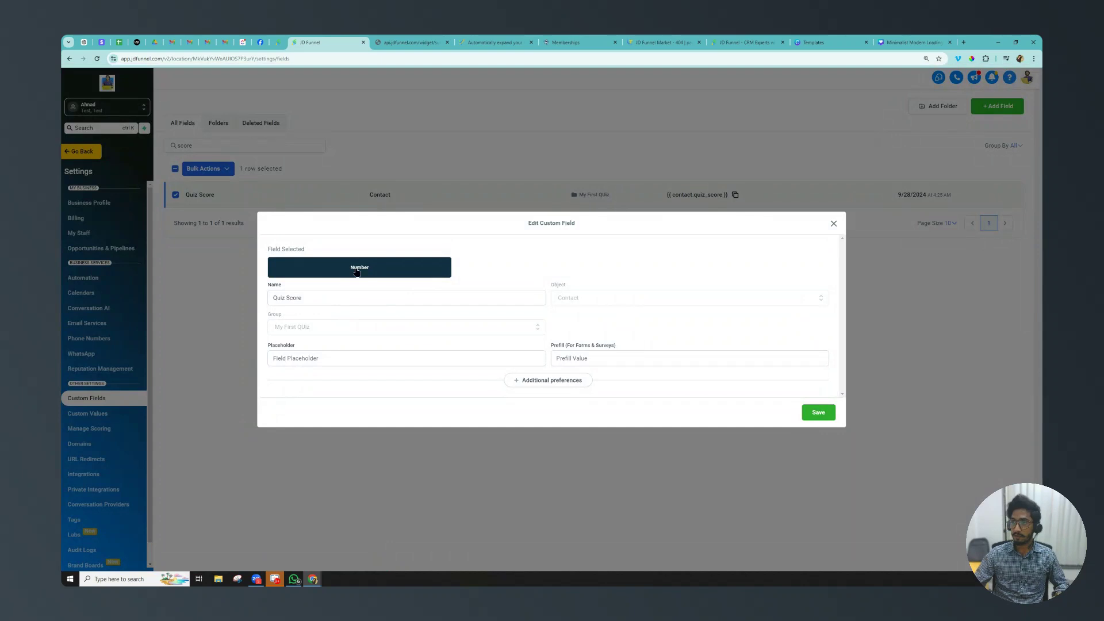
{"action": "left_click", "coordinate": [834, 224]}
{"action": "left_click", "coordinate": [279, 40]}
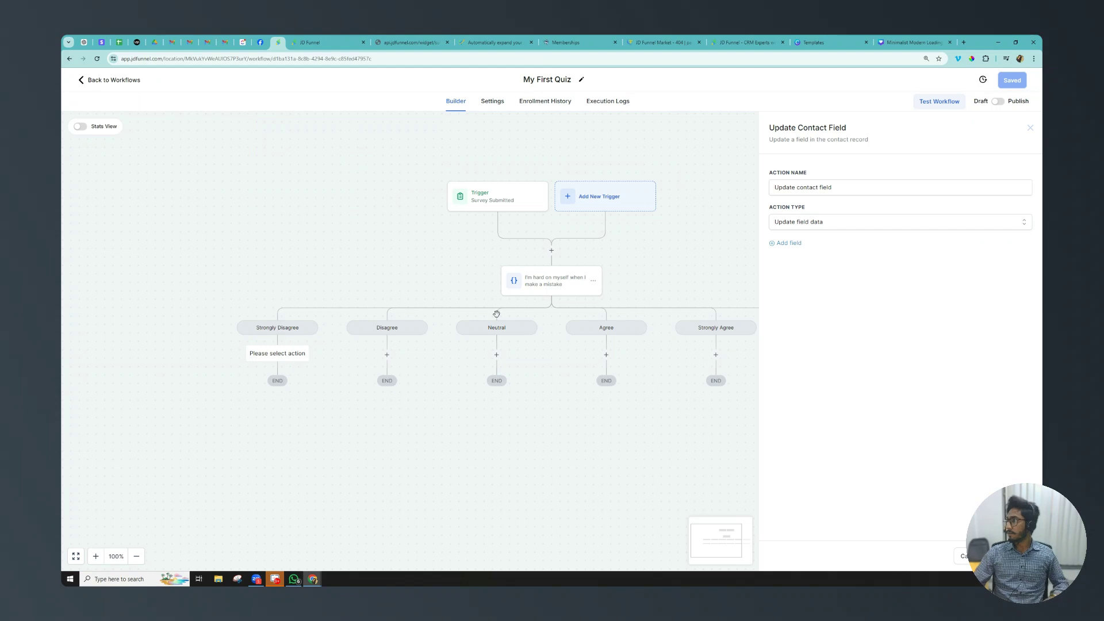
Configure the Strongly Disagree Update Contact Field action to set Quiz Score to 1
{"action": "left_click", "coordinate": [794, 244]}
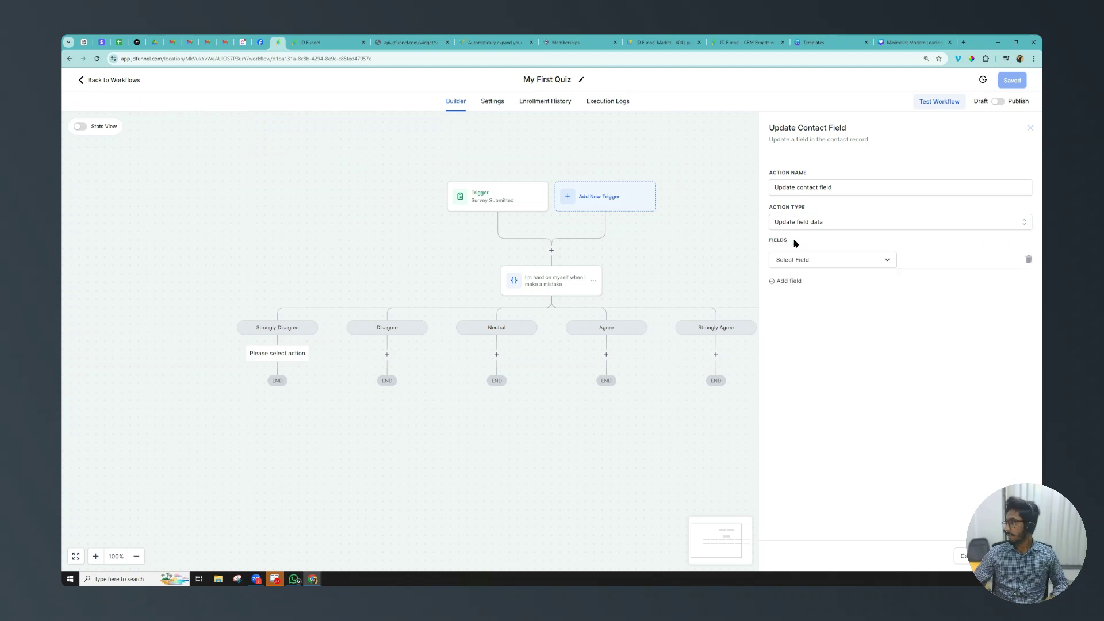
{"action": "left_click", "coordinate": [788, 262]}
{"action": "type", "text": "score"}
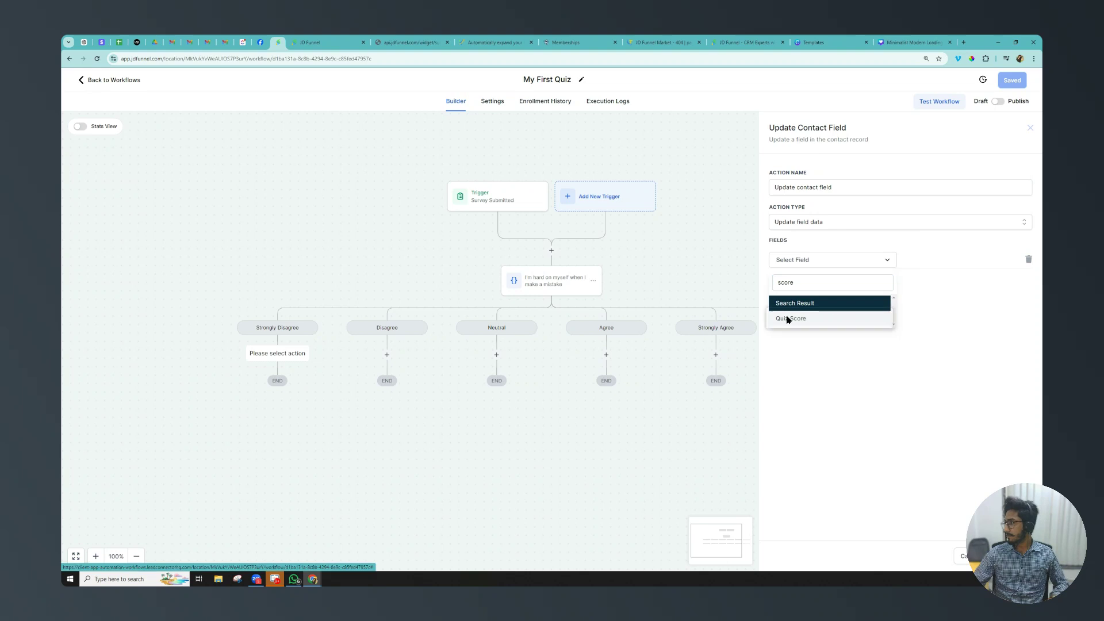
{"action": "left_click", "coordinate": [789, 316]}
{"action": "left_click", "coordinate": [919, 260]}
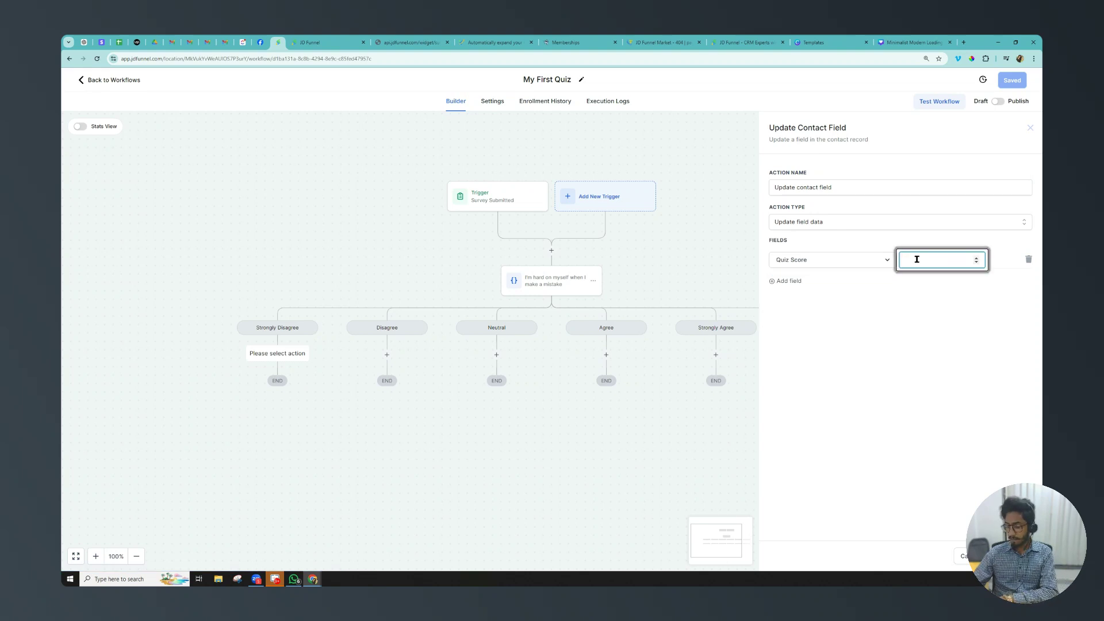
{"action": "type", "text": "1"}
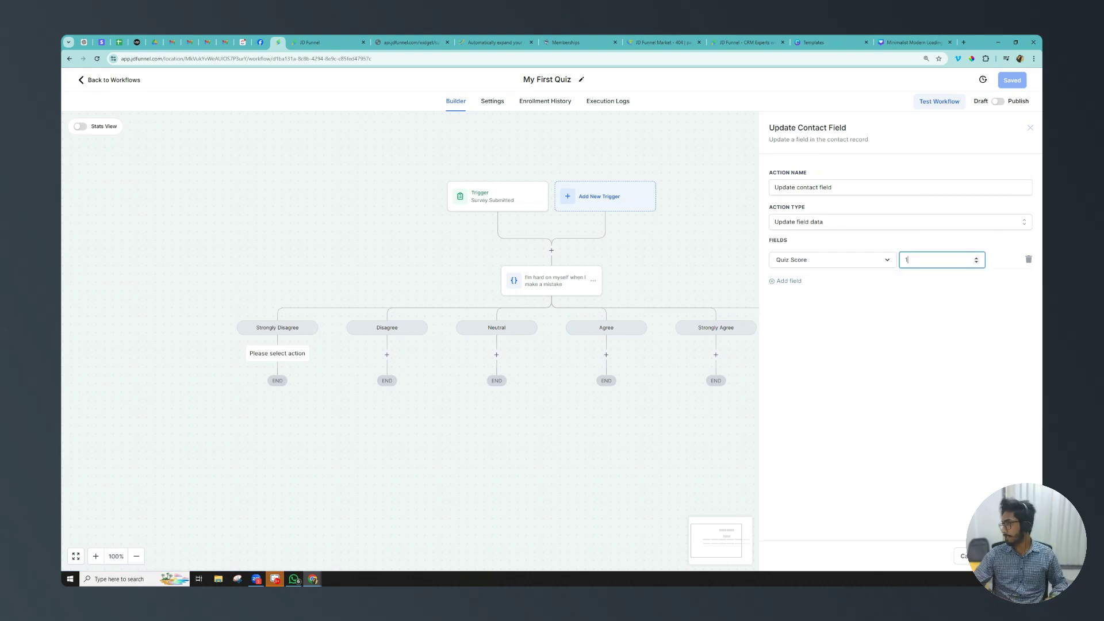
{"action": "left_click", "coordinate": [1009, 557]}
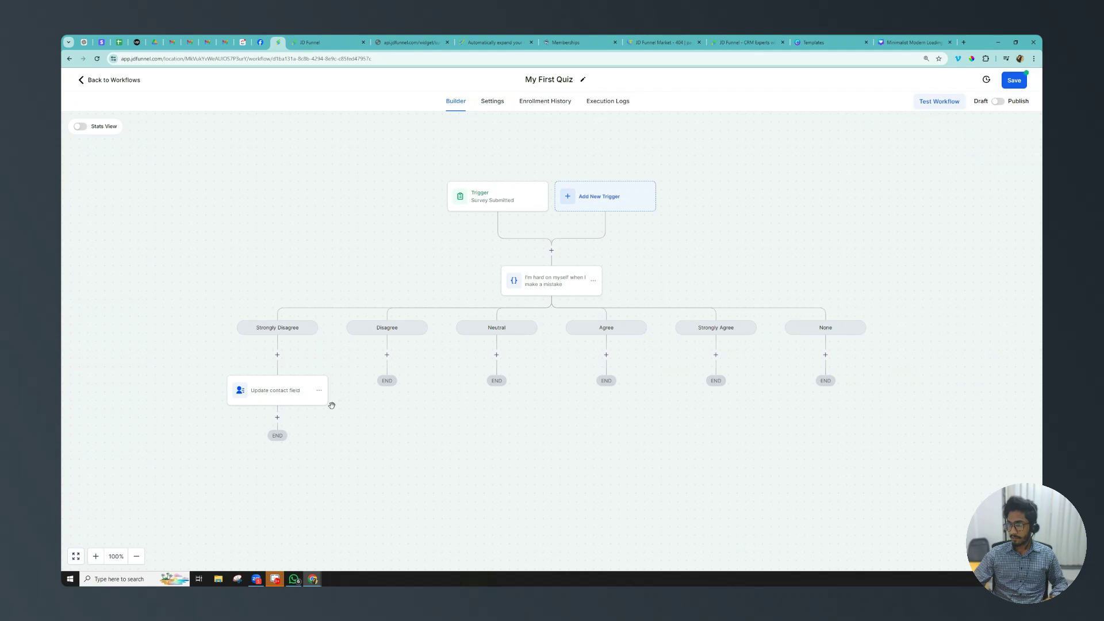
Copy the score action under Disagree and change its Quiz Score to 2
{"action": "left_click", "coordinate": [319, 392]}
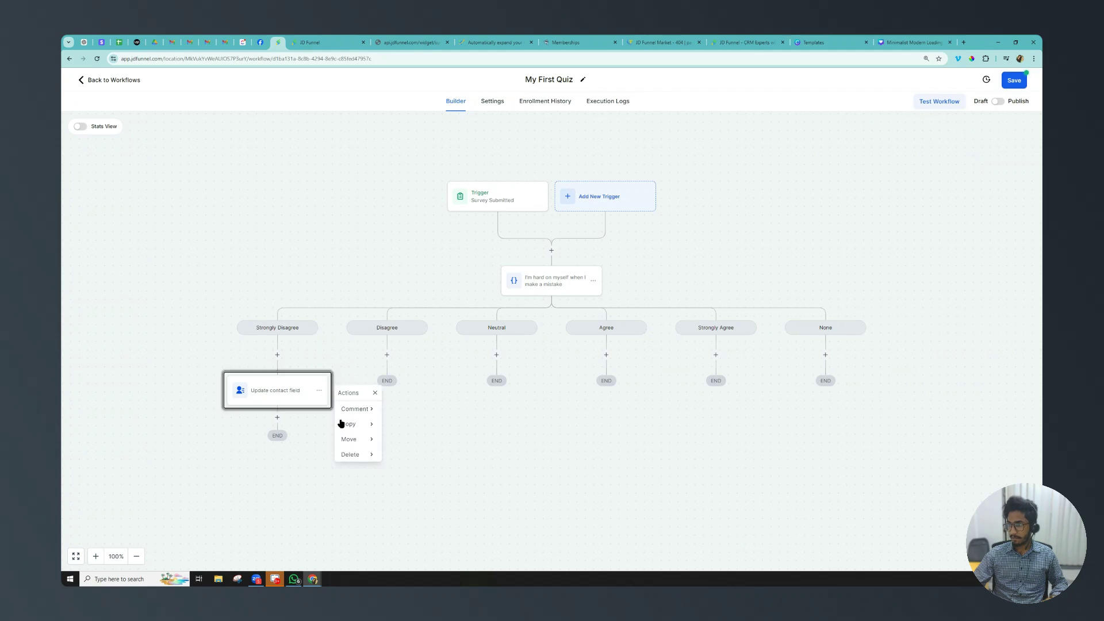
{"action": "mouse_move", "coordinate": [348, 425]}
{"action": "left_click", "coordinate": [403, 407]}
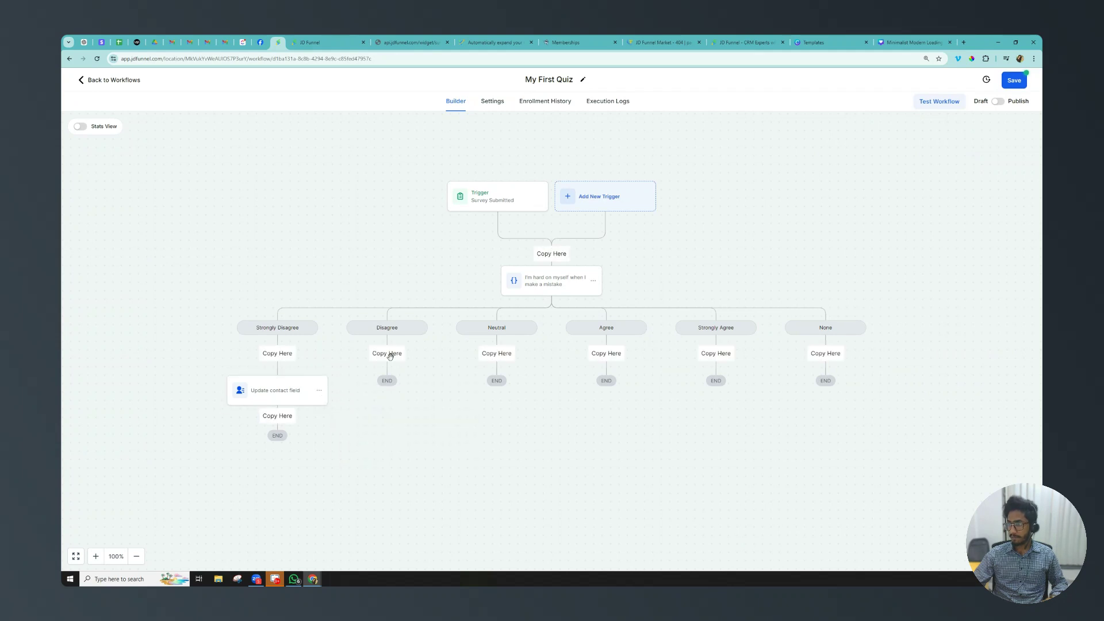
{"action": "left_click", "coordinate": [390, 354]}
{"action": "left_click", "coordinate": [390, 397]}
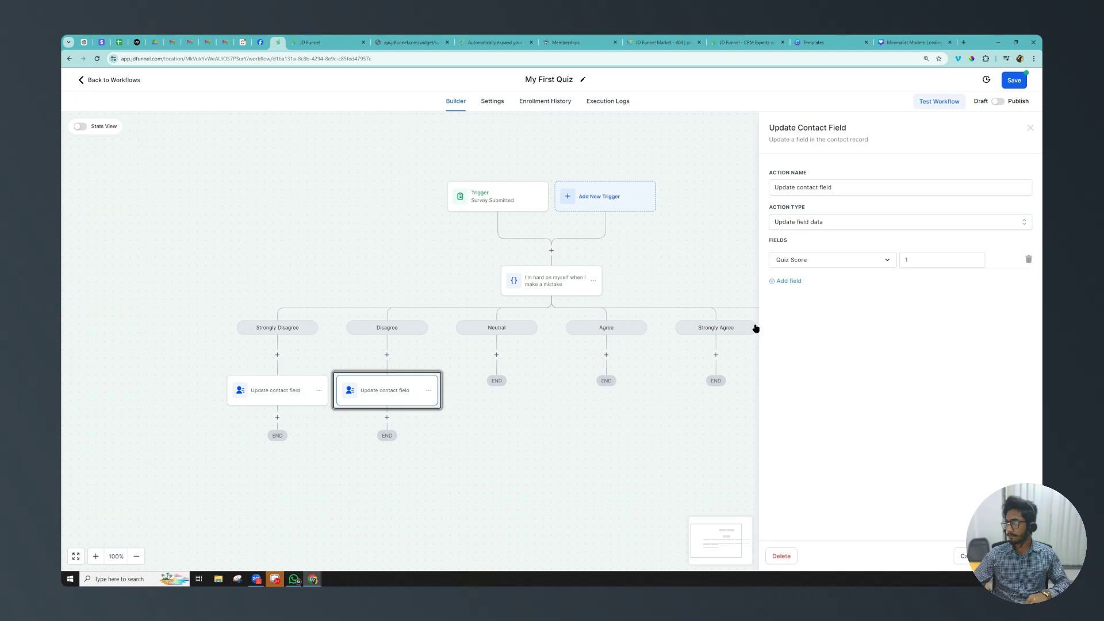
{"action": "left_click", "coordinate": [928, 261]}
{"action": "key", "text": "BackSpace"}
{"action": "type", "text": "2"}
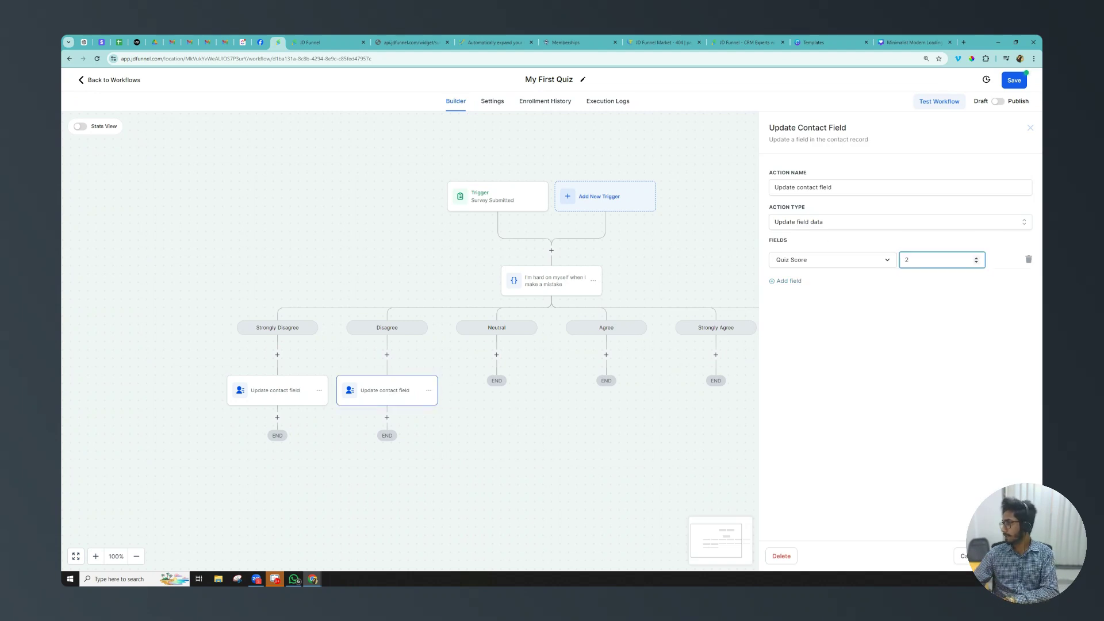
{"action": "left_click", "coordinate": [564, 380]}
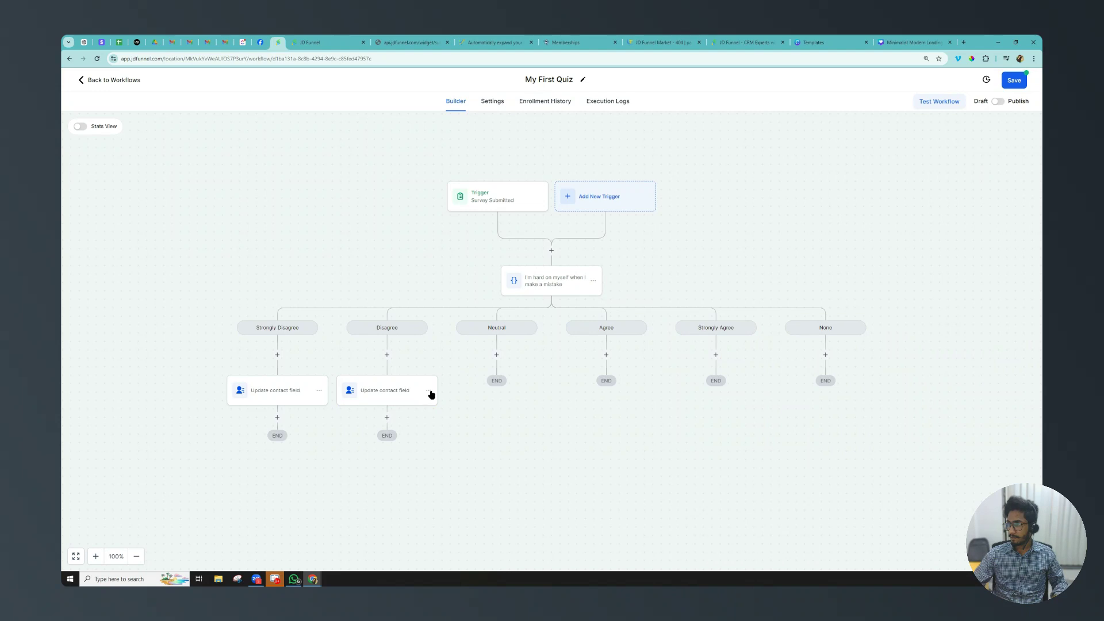
Copy the score action under Neutral and set its Quiz Score to 3
{"action": "left_click", "coordinate": [429, 391]}
{"action": "mouse_move", "coordinate": [458, 424]}
{"action": "left_click", "coordinate": [517, 410]}
{"action": "left_click", "coordinate": [500, 354]}
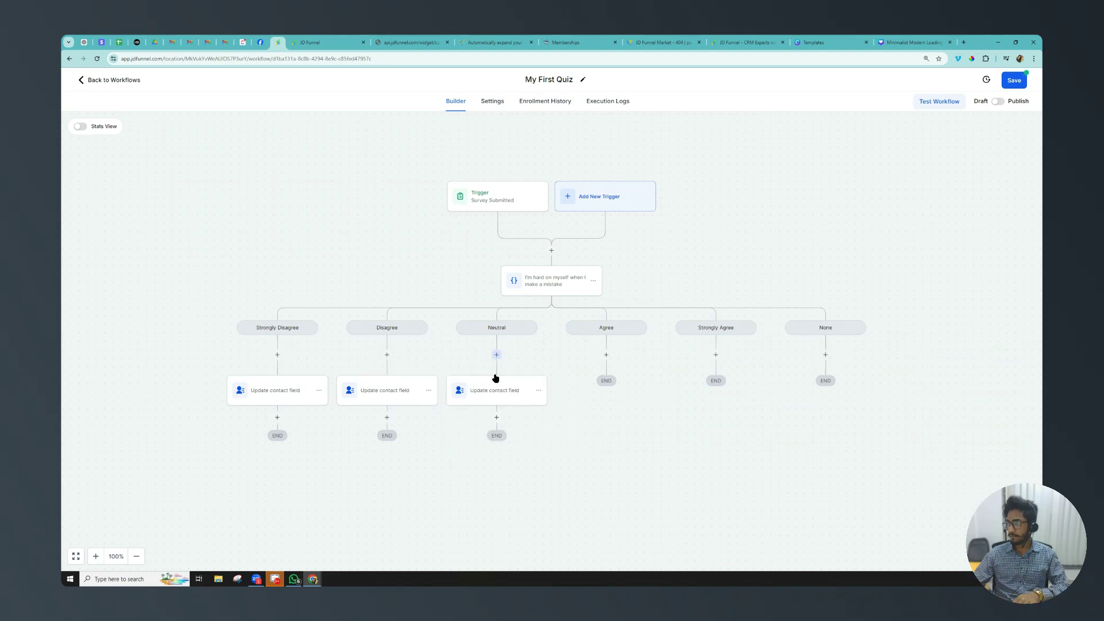
{"action": "left_click", "coordinate": [500, 391]}
{"action": "left_click", "coordinate": [923, 260]}
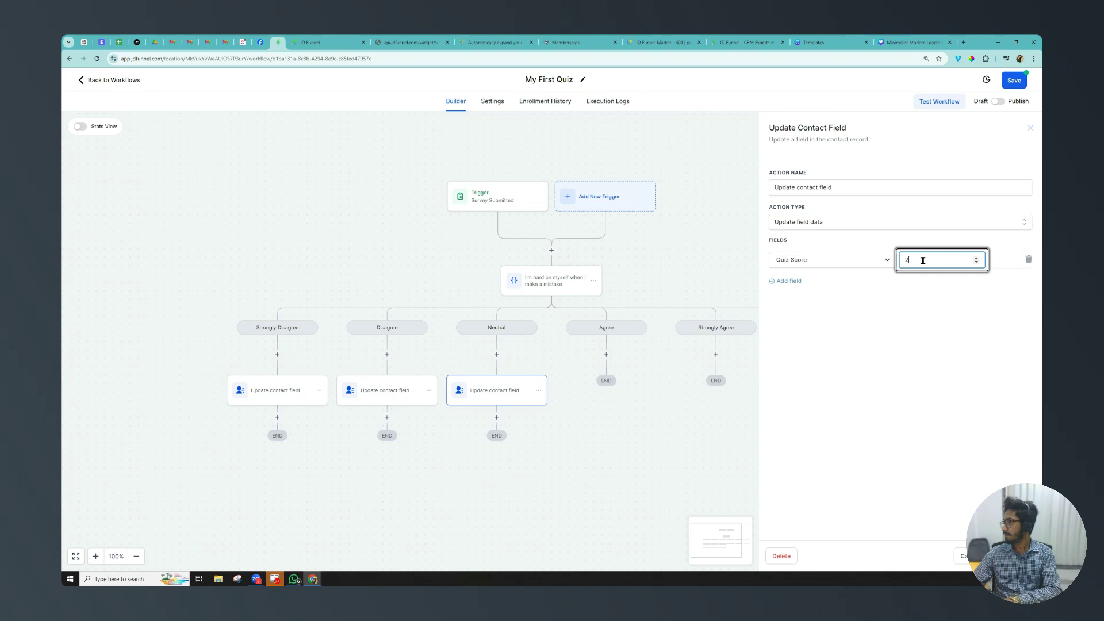
{"action": "type", "text": "3"}
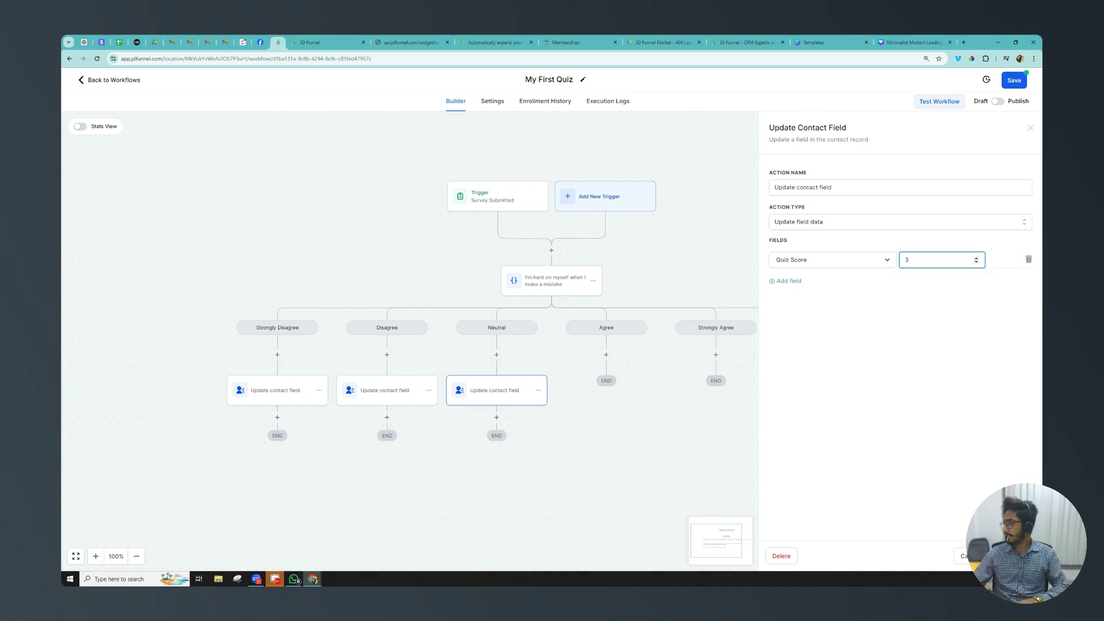
{"action": "left_click", "coordinate": [552, 378]}
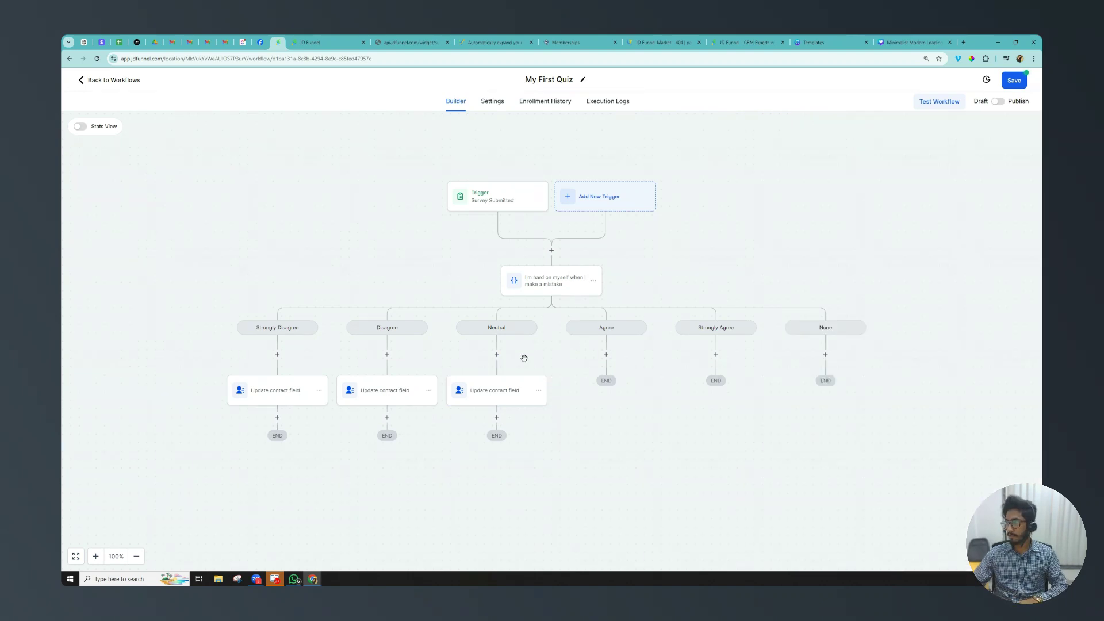
Copy the score action under Agree with Quiz Score 4
{"action": "left_click", "coordinate": [538, 390]}
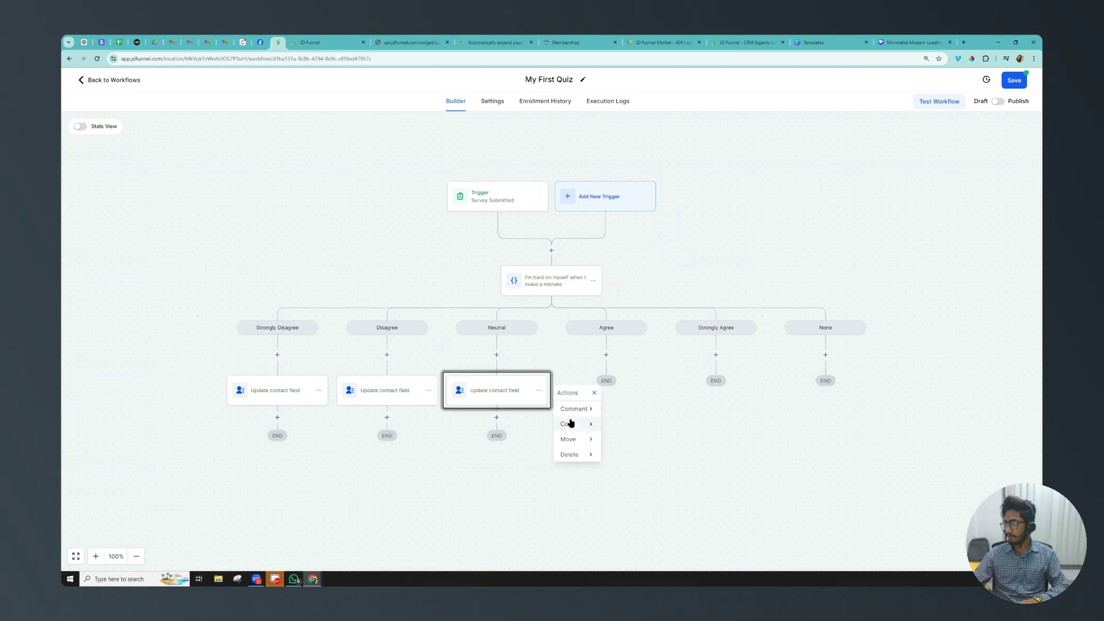
{"action": "mouse_move", "coordinate": [569, 424]}
{"action": "left_click", "coordinate": [613, 409]}
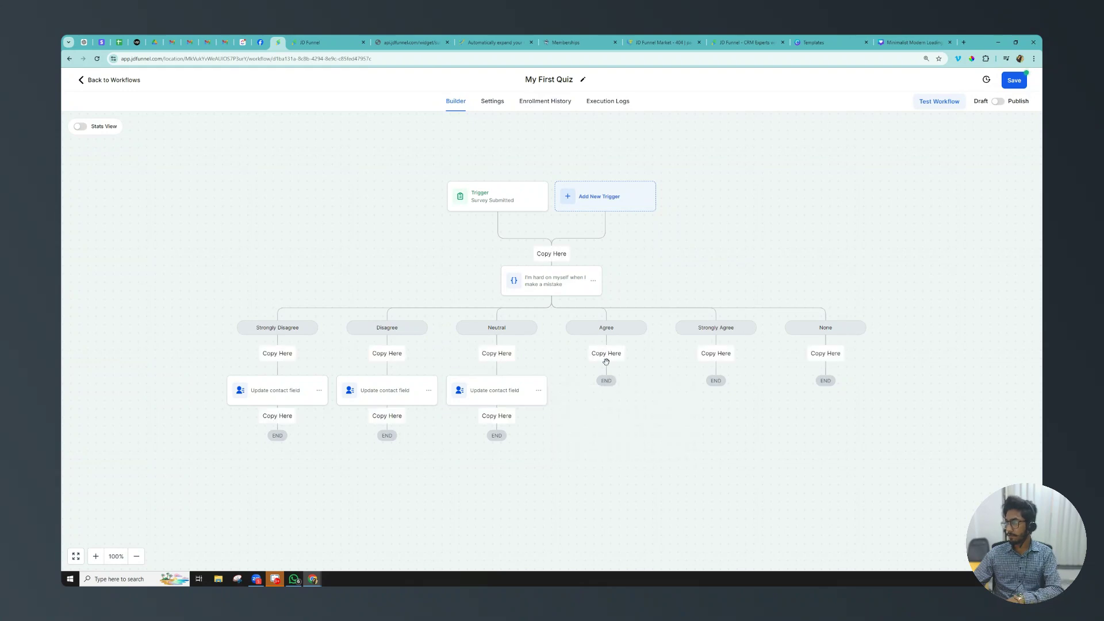
{"action": "left_click", "coordinate": [605, 353]}
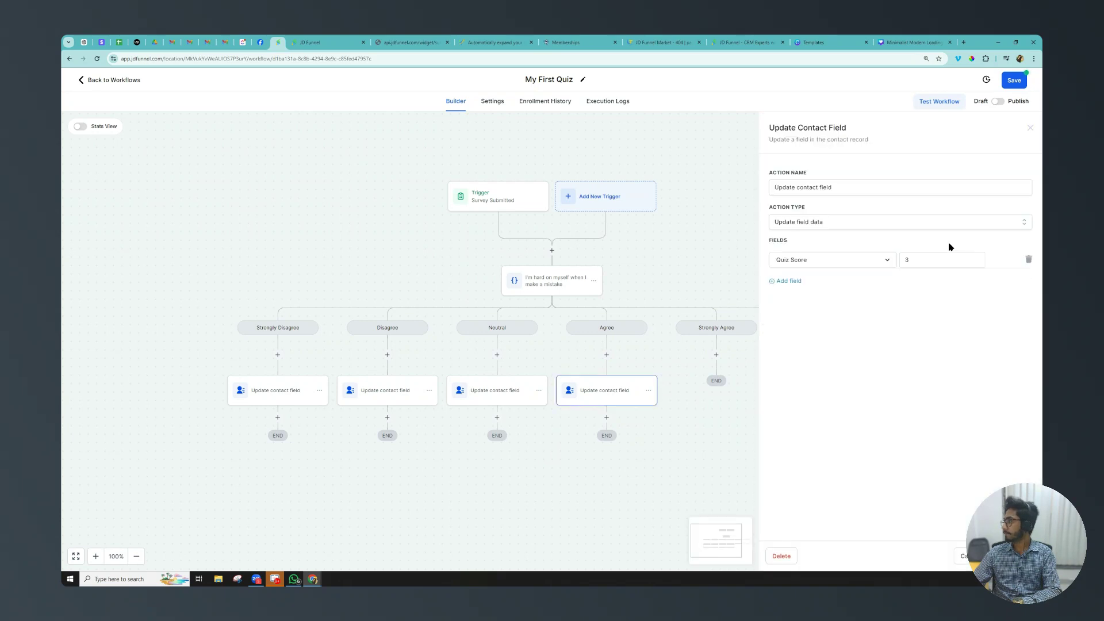
{"action": "left_click", "coordinate": [913, 262]}
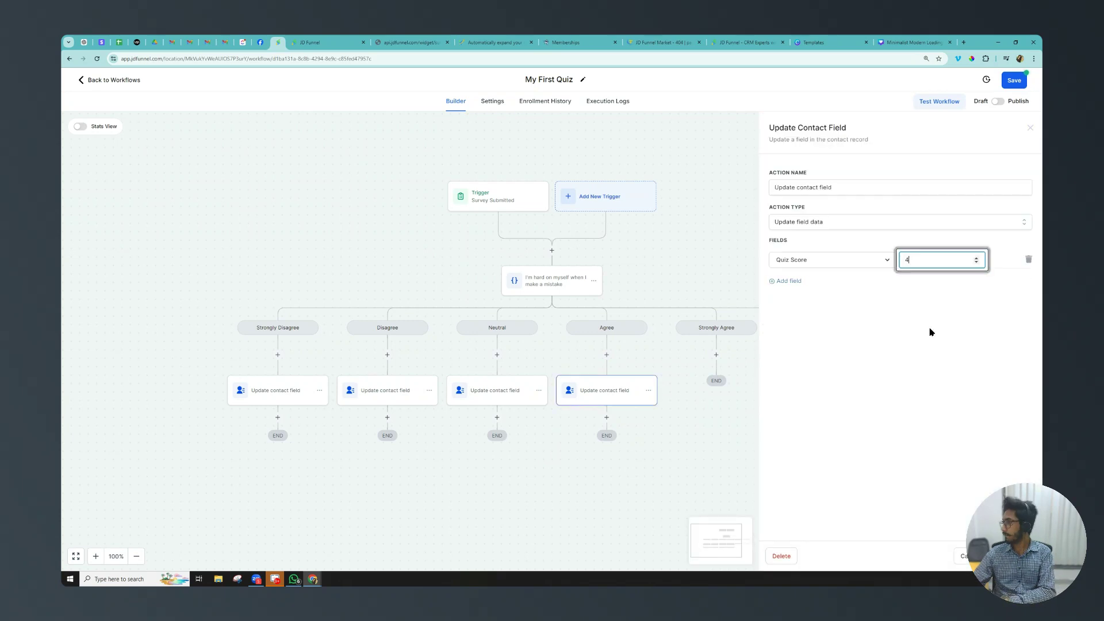
{"action": "left_click", "coordinate": [1013, 556]}
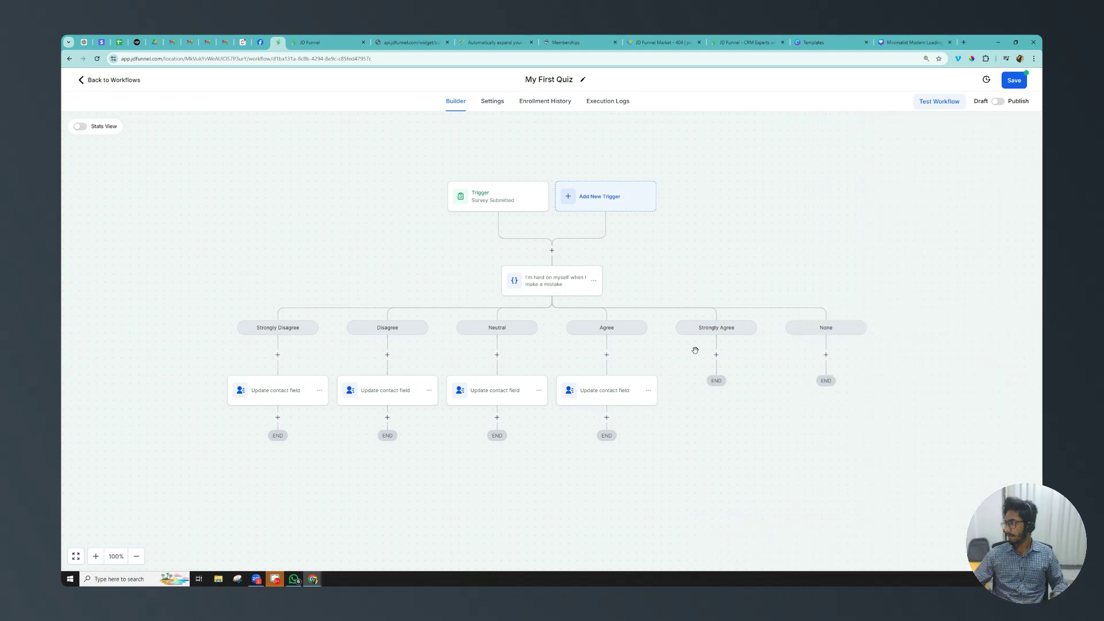
Copy the score action under Strongly Agree, set Quiz Score to 5, and save the workflow
{"action": "left_click", "coordinate": [650, 392]}
{"action": "mouse_move", "coordinate": [679, 423]}
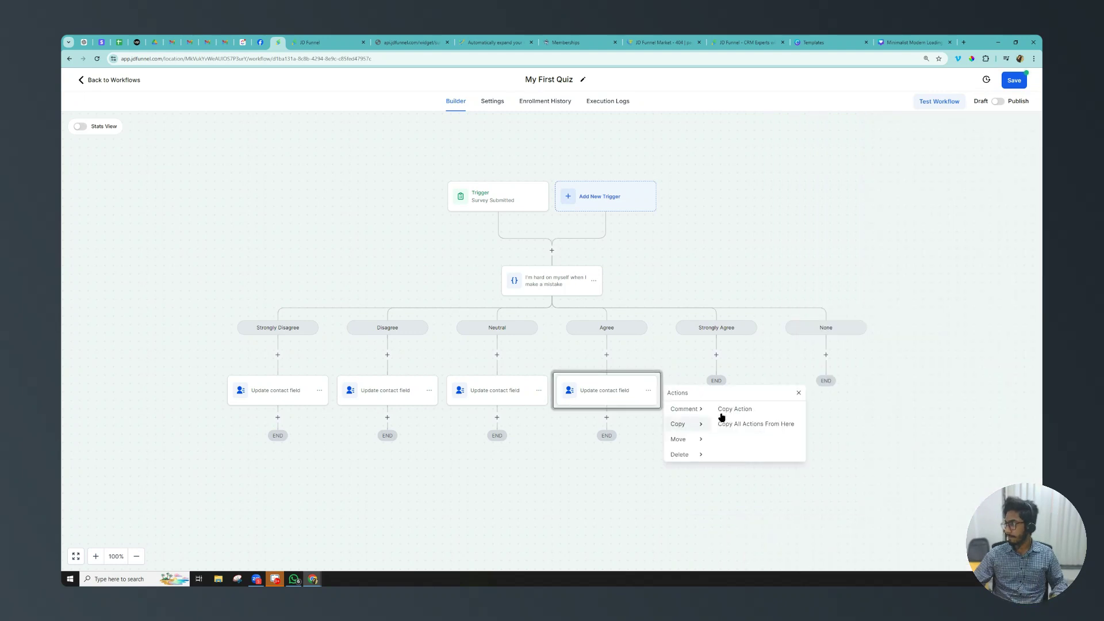
{"action": "left_click", "coordinate": [727, 424]}
{"action": "left_click", "coordinate": [721, 351]}
{"action": "left_click", "coordinate": [715, 390]}
{"action": "left_click", "coordinate": [933, 261]}
{"action": "key", "text": "BackSpace"}
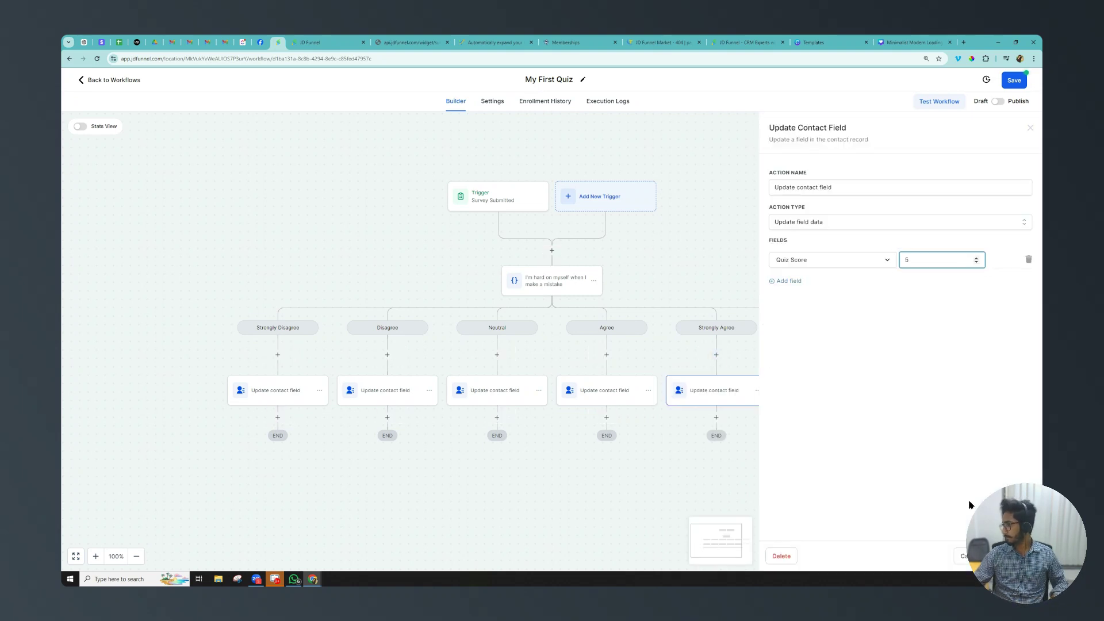
{"action": "key", "text": "Return"}
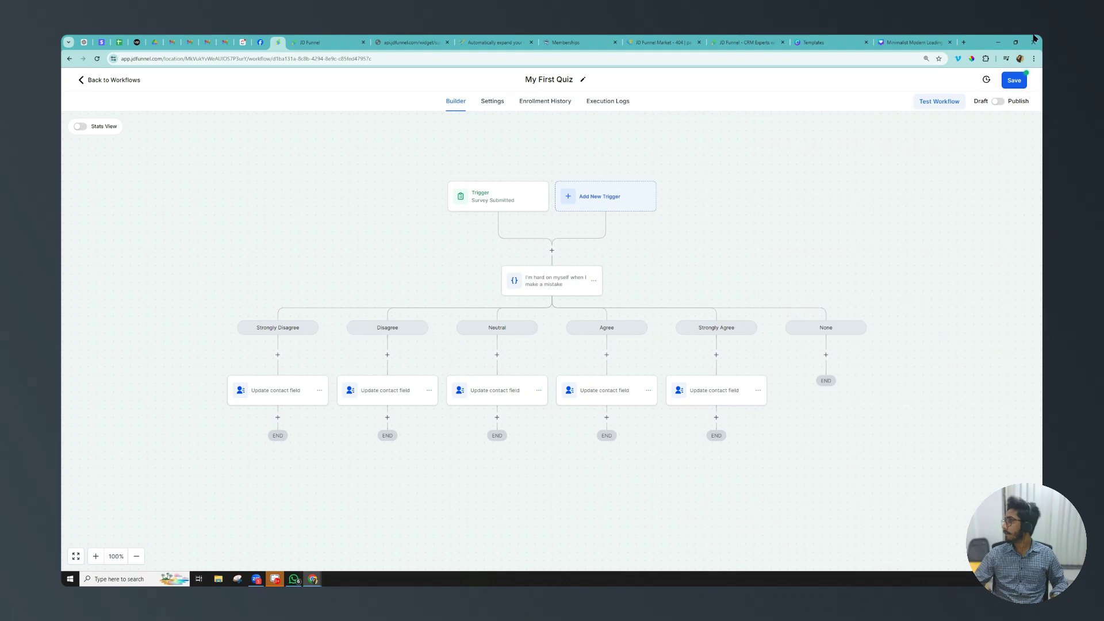
{"action": "left_click", "coordinate": [1015, 80]}
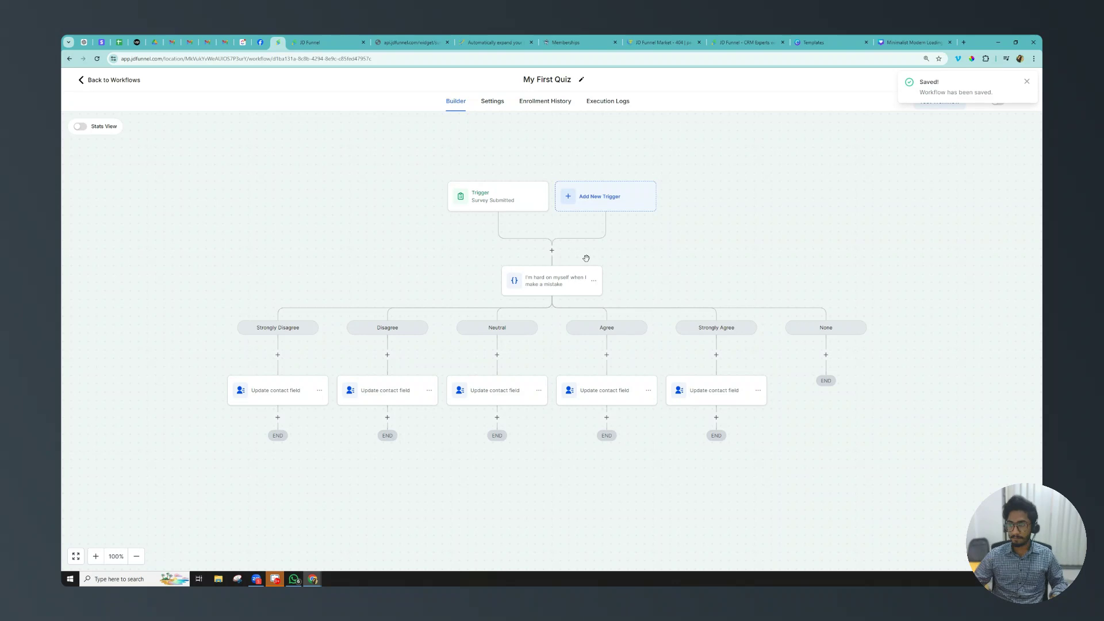
Copy the 'I'm hard on myself when I make a mistake' condition with all branches below Neutral's score step
{"action": "scroll", "coordinate": [341, 298], "scroll_direction": "down", "scroll_amount": 1}
{"action": "scroll", "coordinate": [342, 298], "scroll_direction": "down", "scroll_amount": 1}
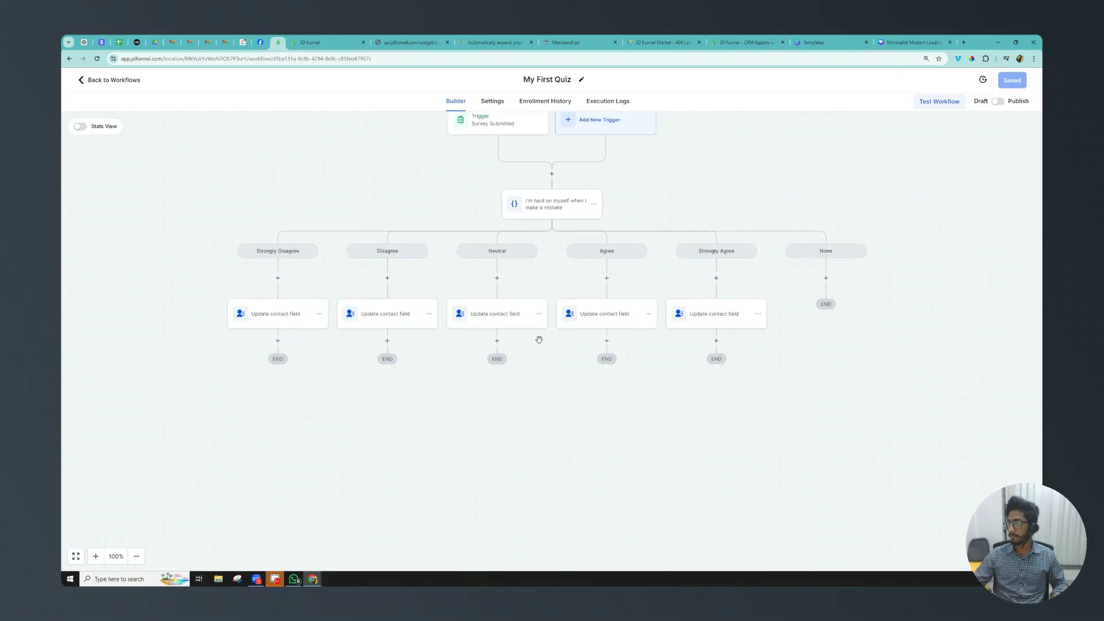
{"action": "scroll", "coordinate": [515, 333], "scroll_direction": "down", "scroll_amount": 1}
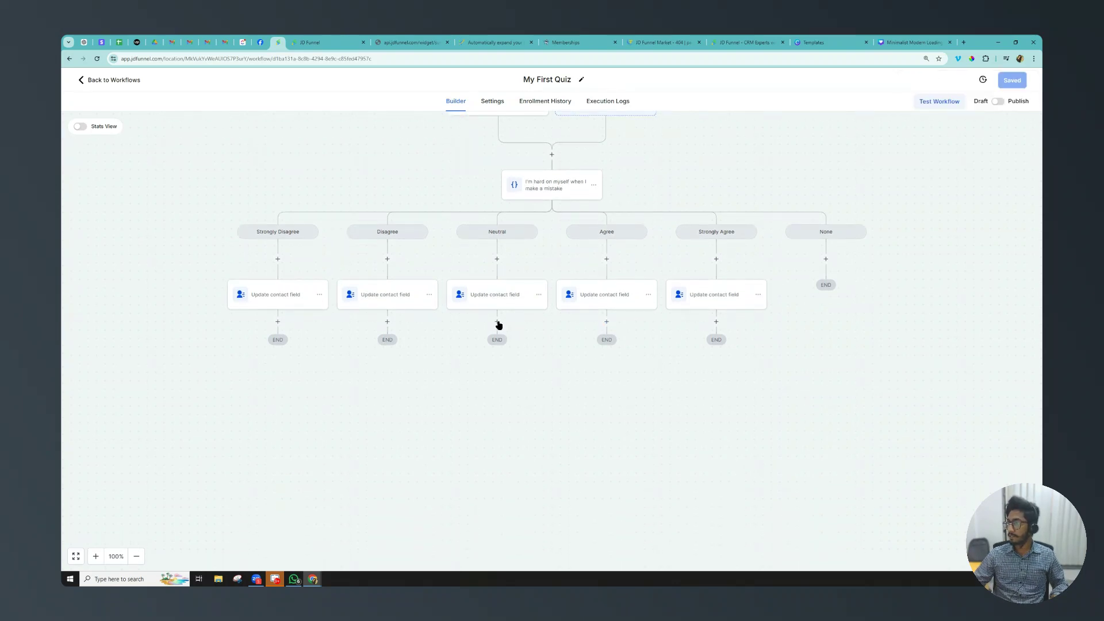
{"action": "left_click", "coordinate": [497, 322]}
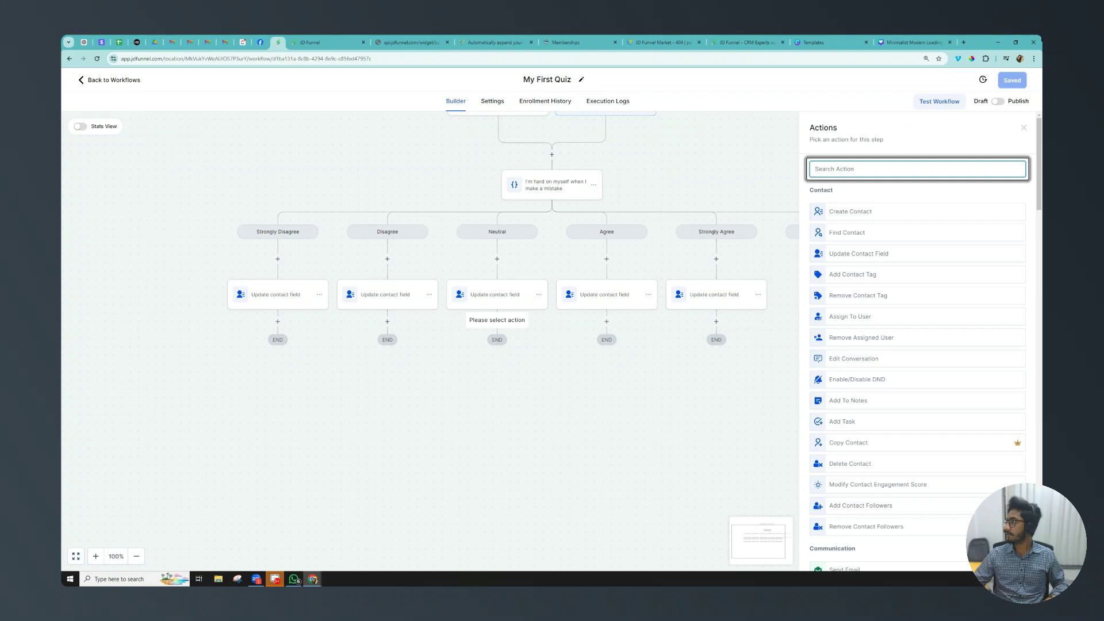
{"action": "left_click", "coordinate": [1024, 129]}
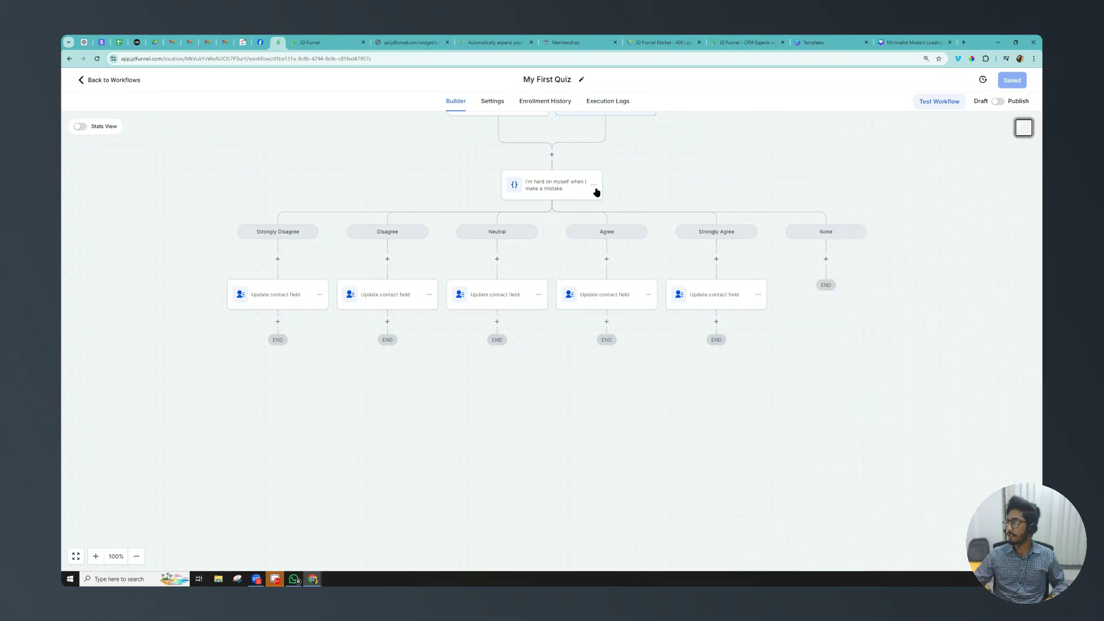
{"action": "left_click", "coordinate": [596, 193]}
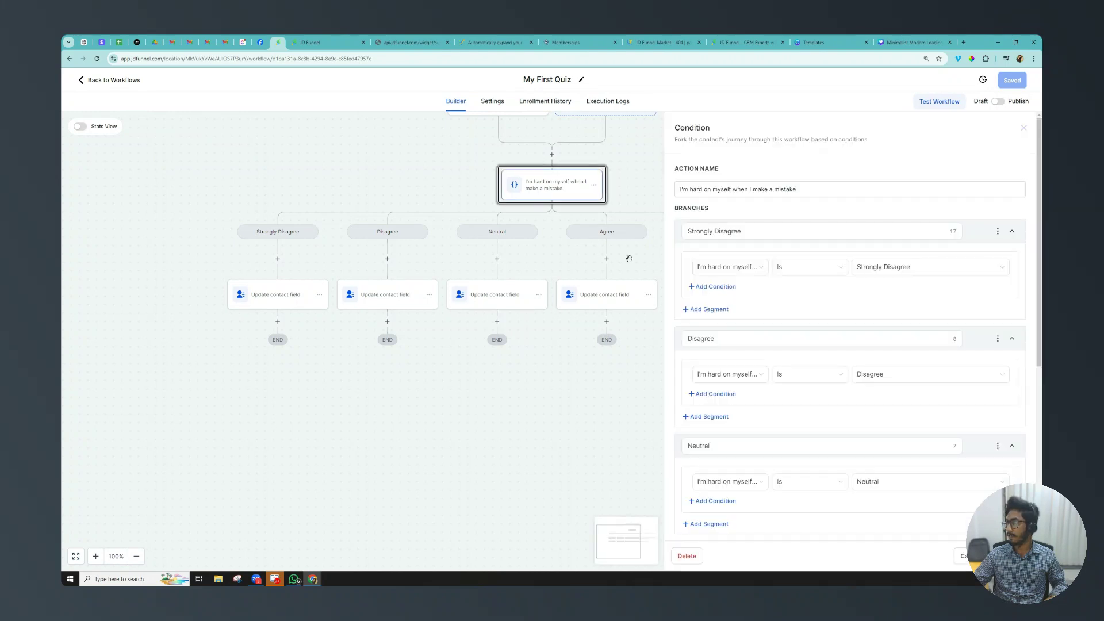
{"action": "left_click", "coordinate": [594, 186]}
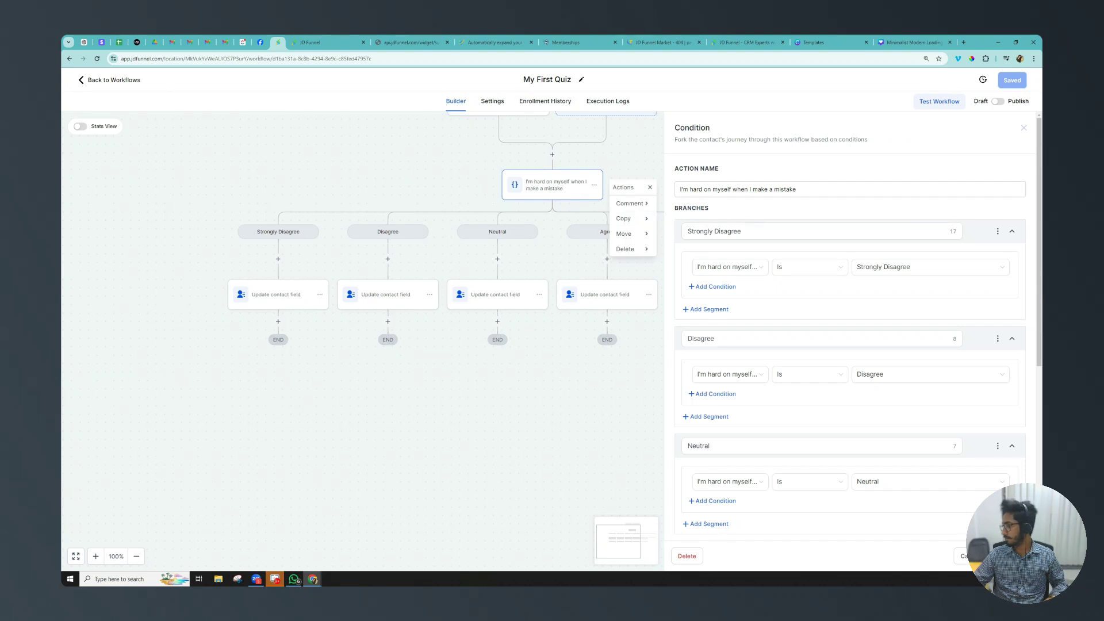
{"action": "left_click", "coordinate": [960, 556]}
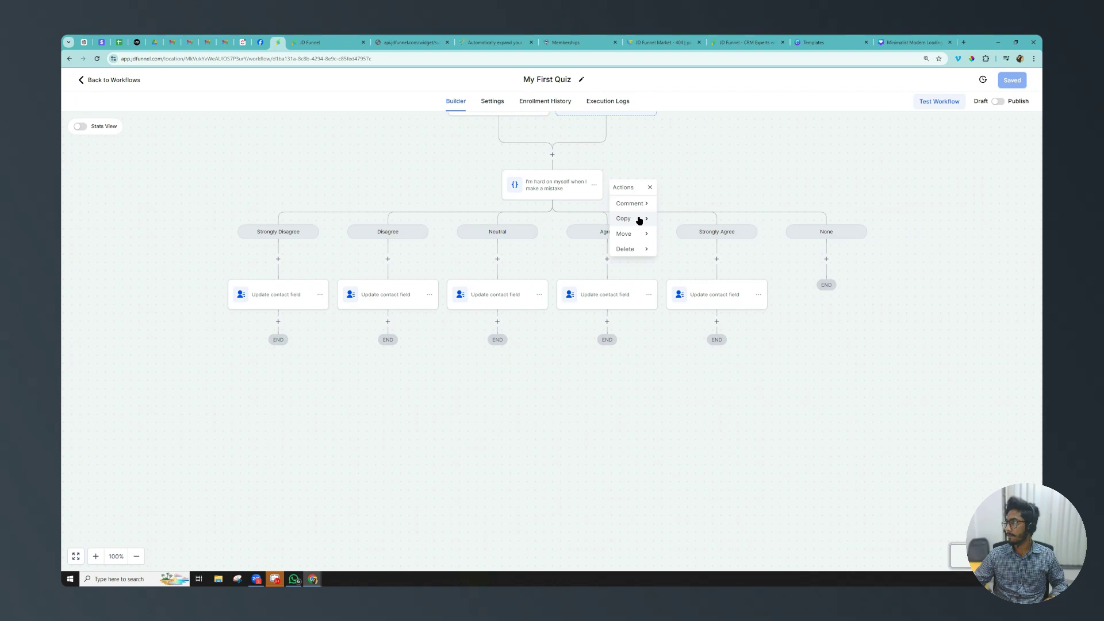
{"action": "left_click", "coordinate": [661, 219]}
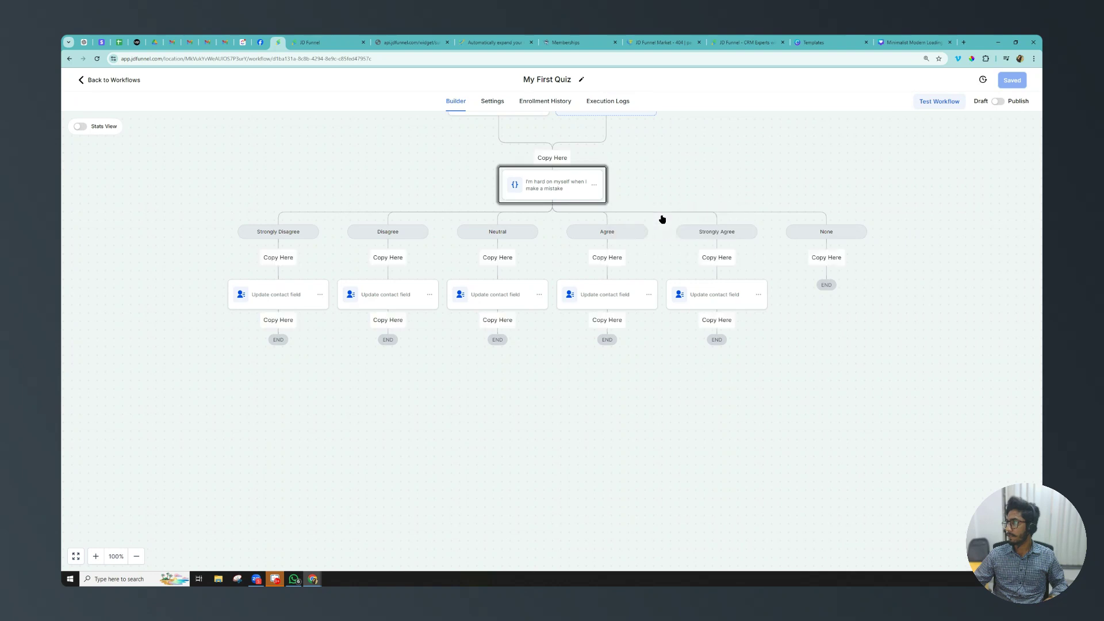
{"action": "left_click", "coordinate": [498, 321]}
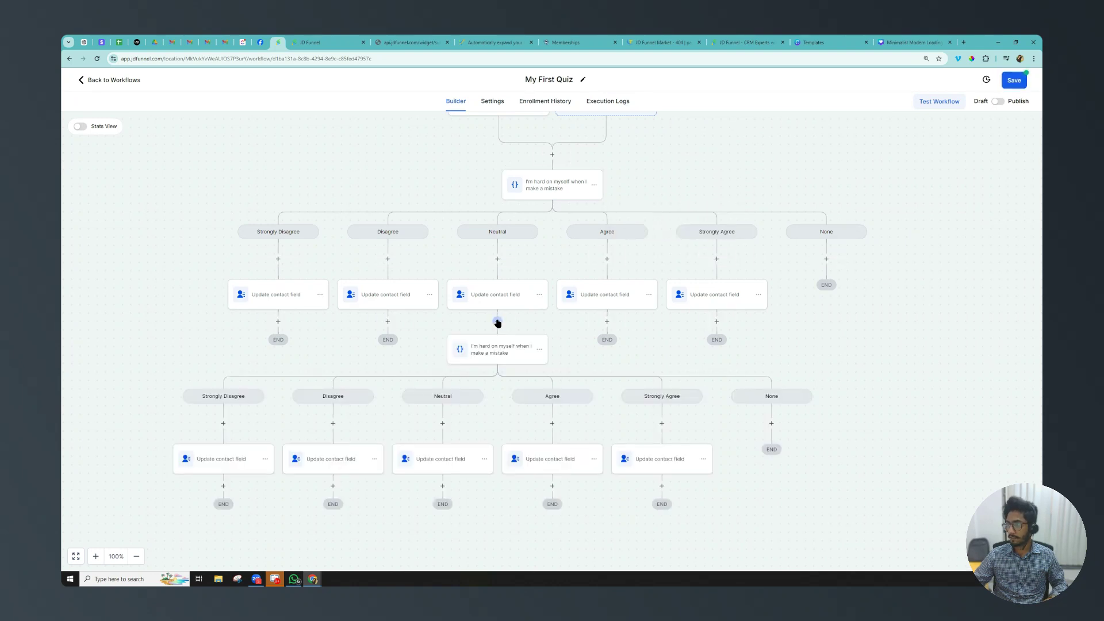
Add Go To steps under Strongly Disagree and Disagree targeting the second question's condition
{"action": "scroll", "coordinate": [498, 322], "scroll_direction": "down", "scroll_amount": 1}
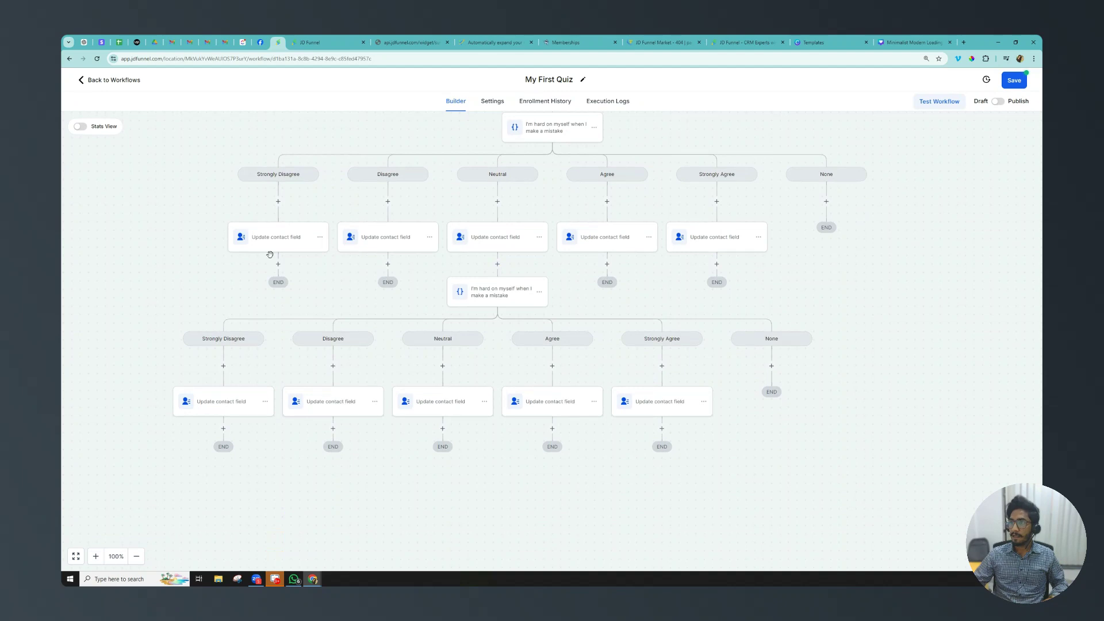
{"action": "left_click", "coordinate": [277, 265]}
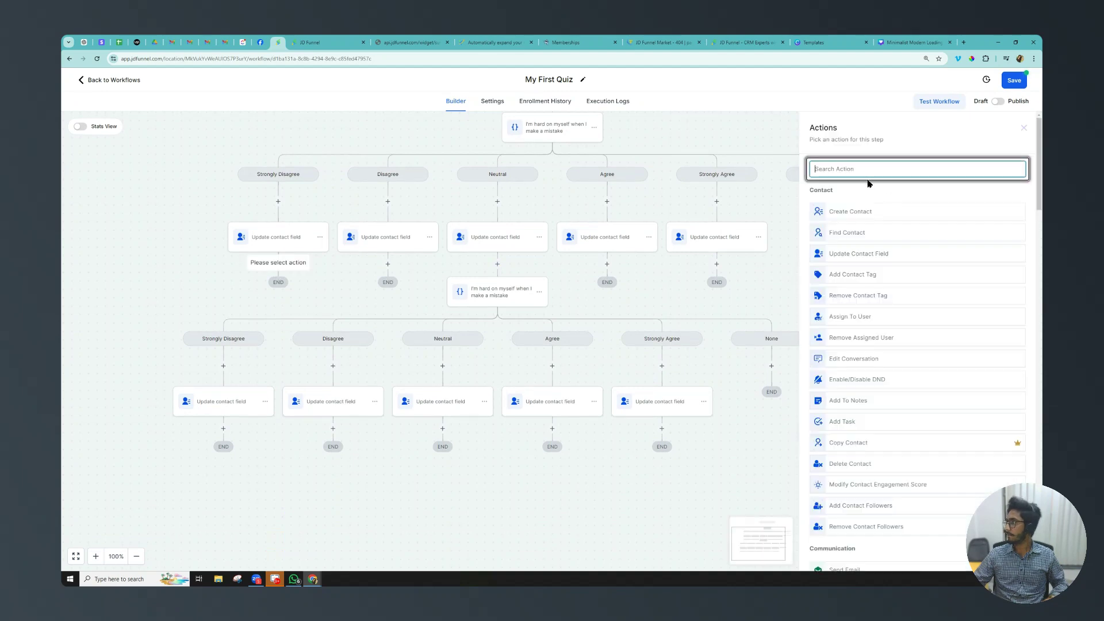
{"action": "type", "text": "go"}
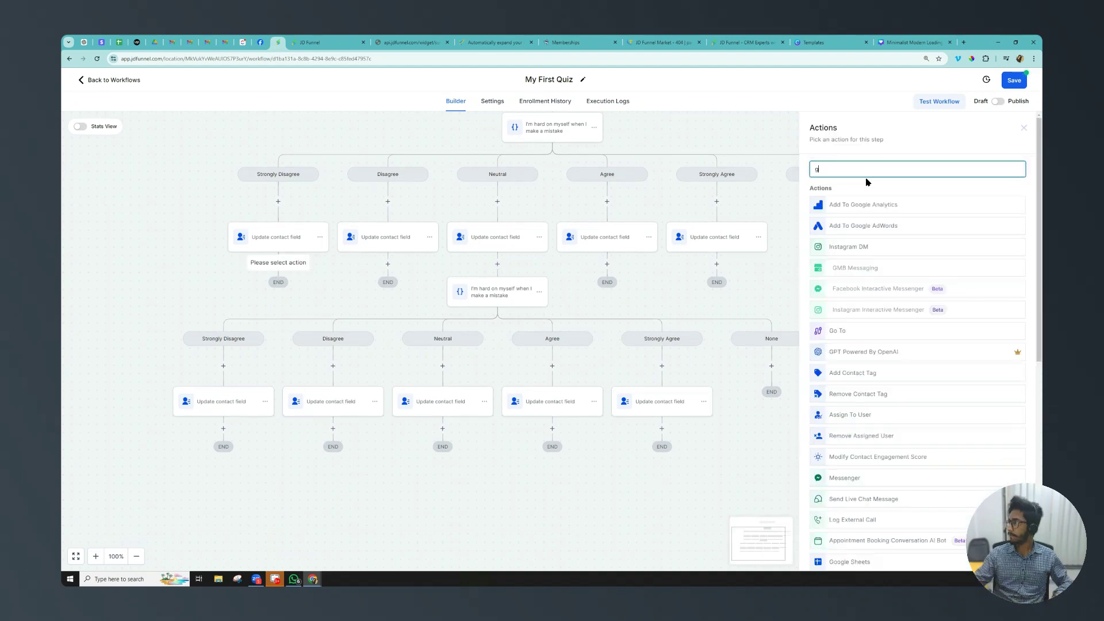
{"action": "left_click", "coordinate": [843, 205]}
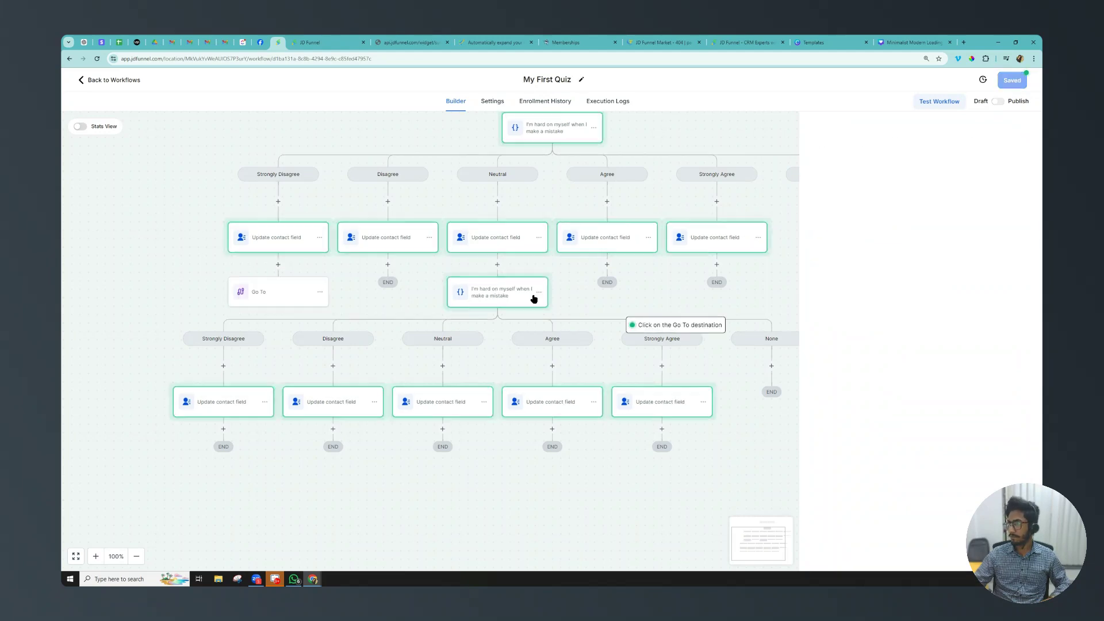
{"action": "left_click", "coordinate": [504, 298]}
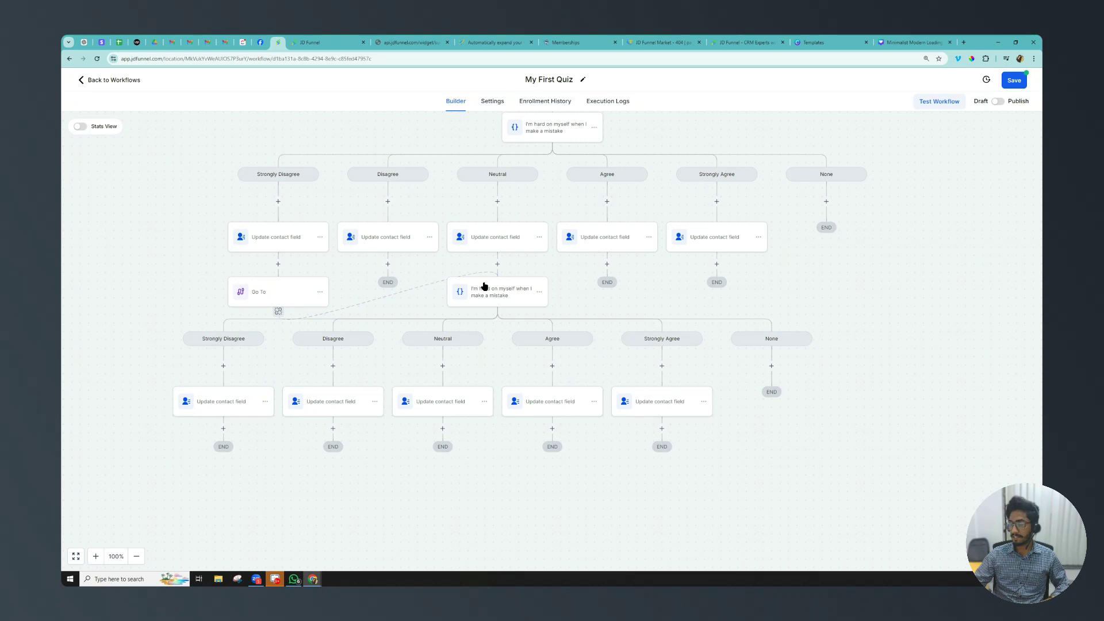
{"action": "left_click", "coordinate": [389, 264]}
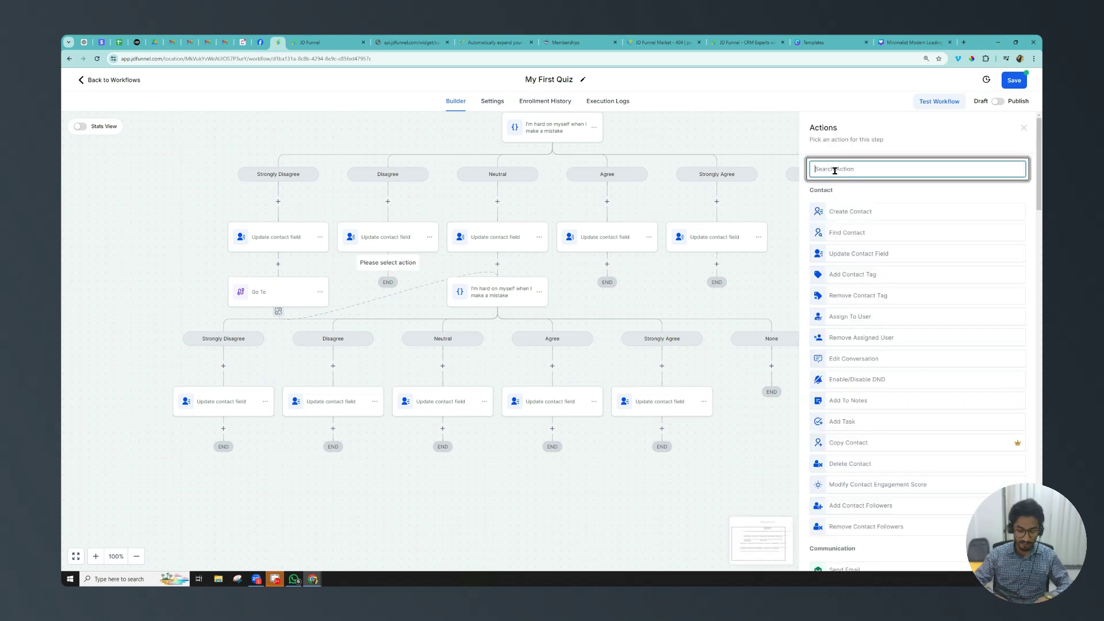
{"action": "type", "text": "go"}
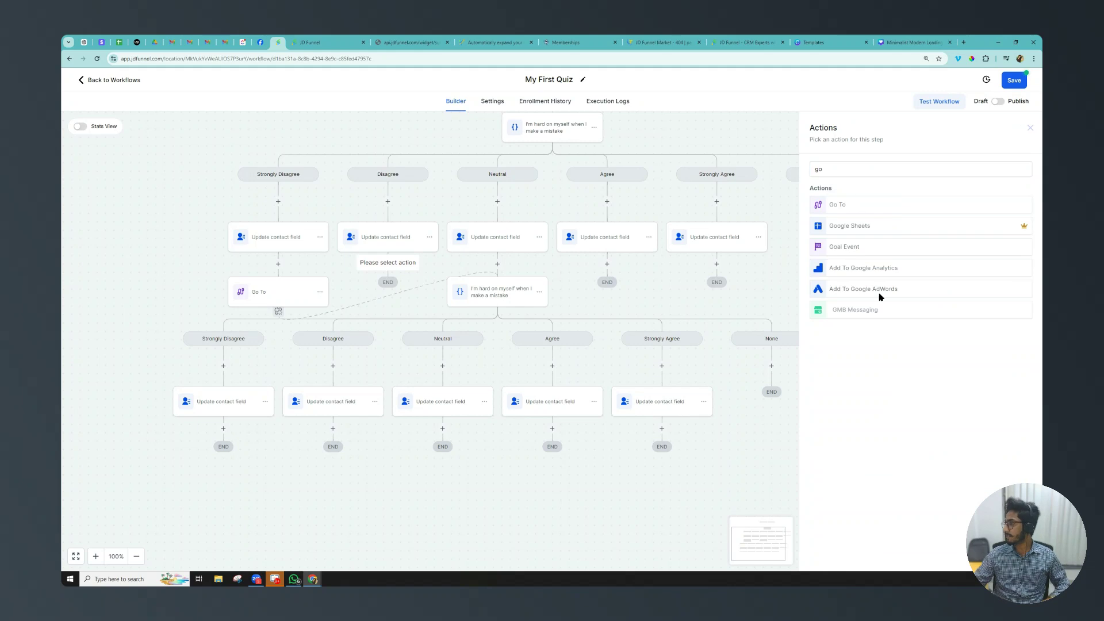
{"action": "left_click", "coordinate": [838, 205]}
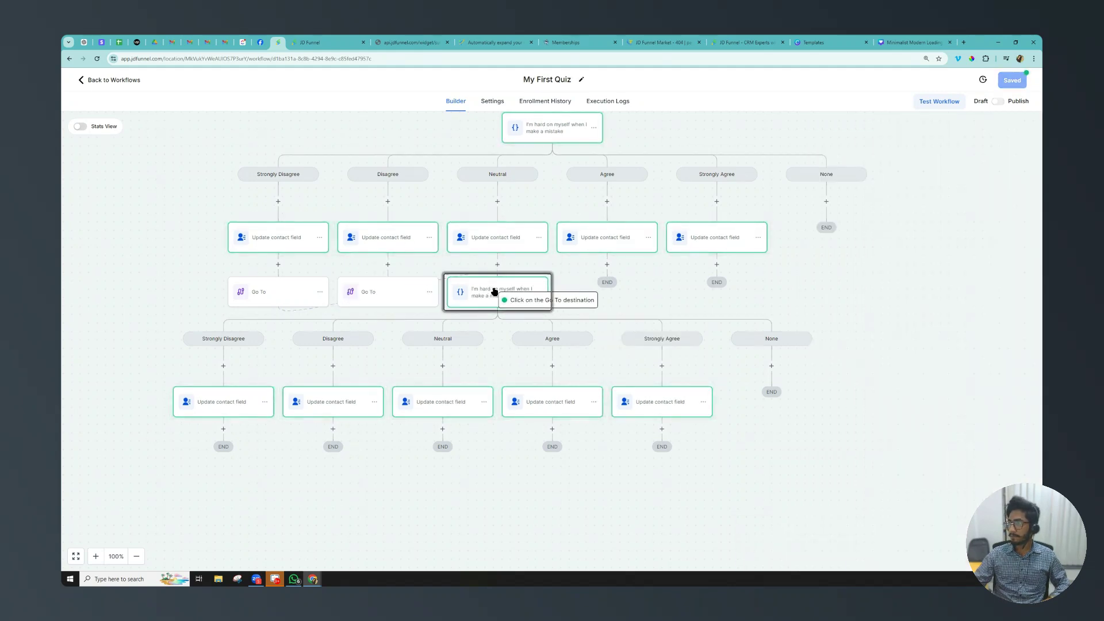
{"action": "left_click", "coordinate": [494, 291]}
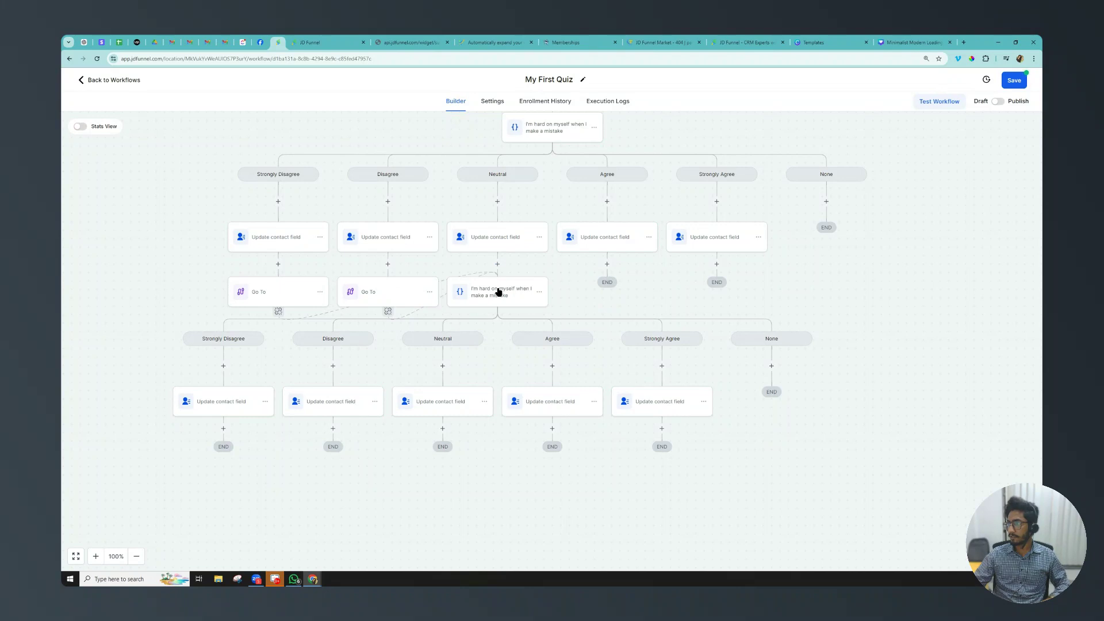
Add Go To steps under Agree and Strongly Agree targeting the second question's condition
{"action": "left_click", "coordinate": [607, 264]}
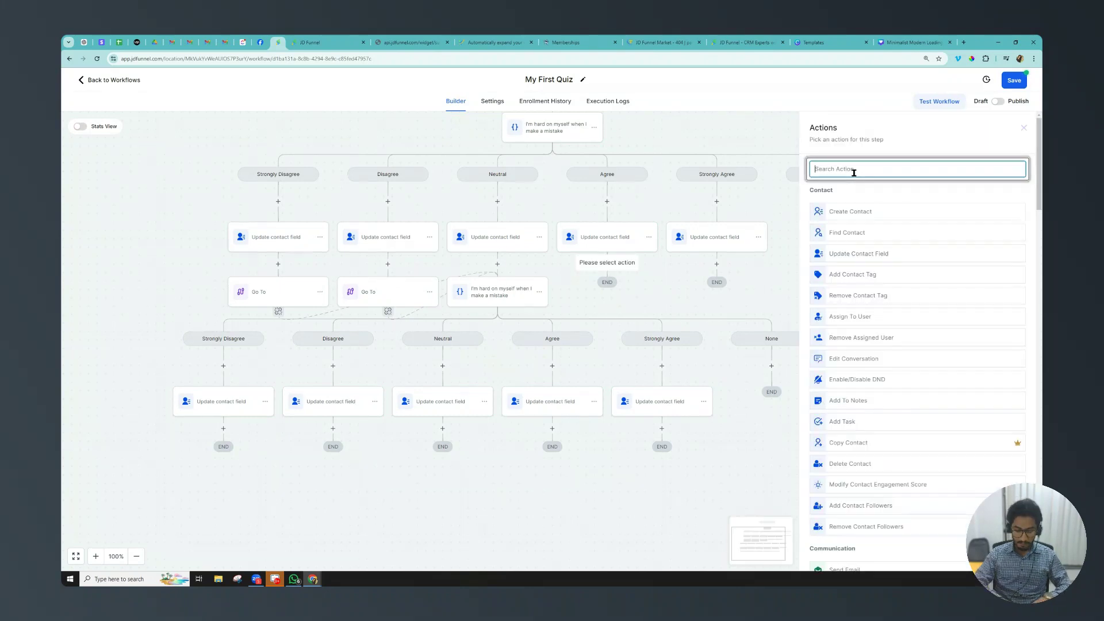
{"action": "type", "text": "go"}
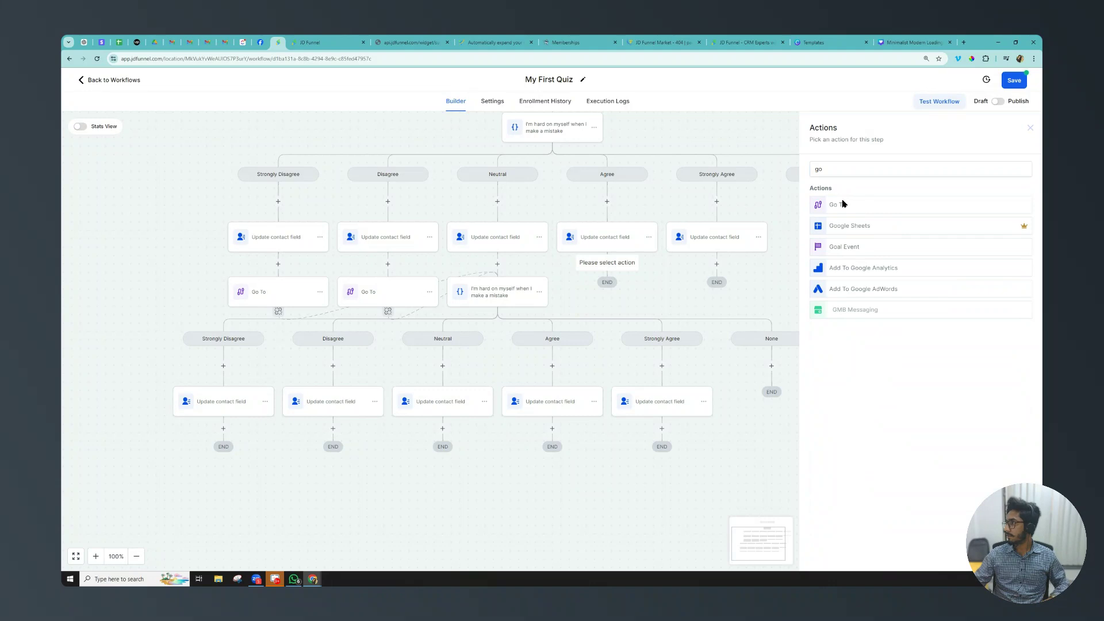
{"action": "left_click", "coordinate": [843, 205]}
{"action": "left_click", "coordinate": [1009, 556]}
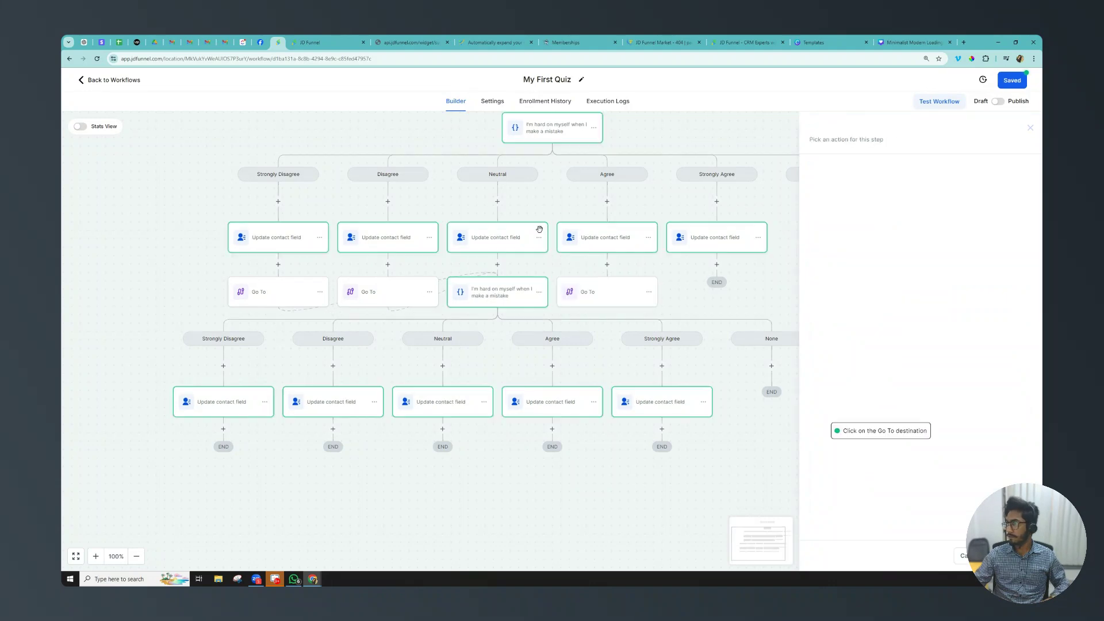
{"action": "left_click", "coordinate": [491, 294]}
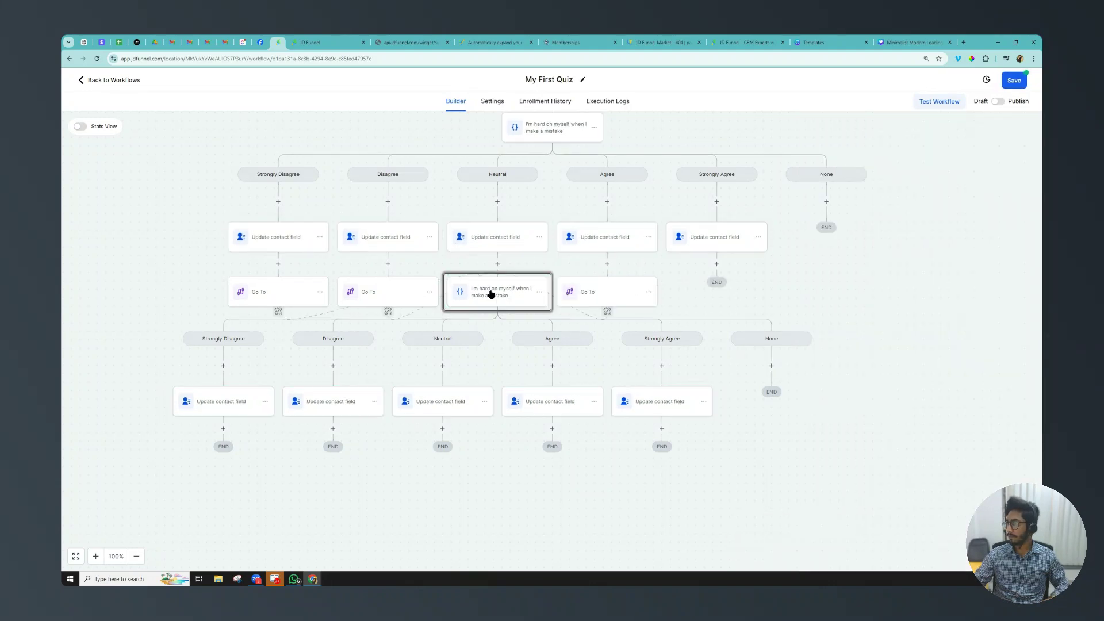
{"action": "left_click", "coordinate": [717, 263]}
{"action": "type", "text": "go"}
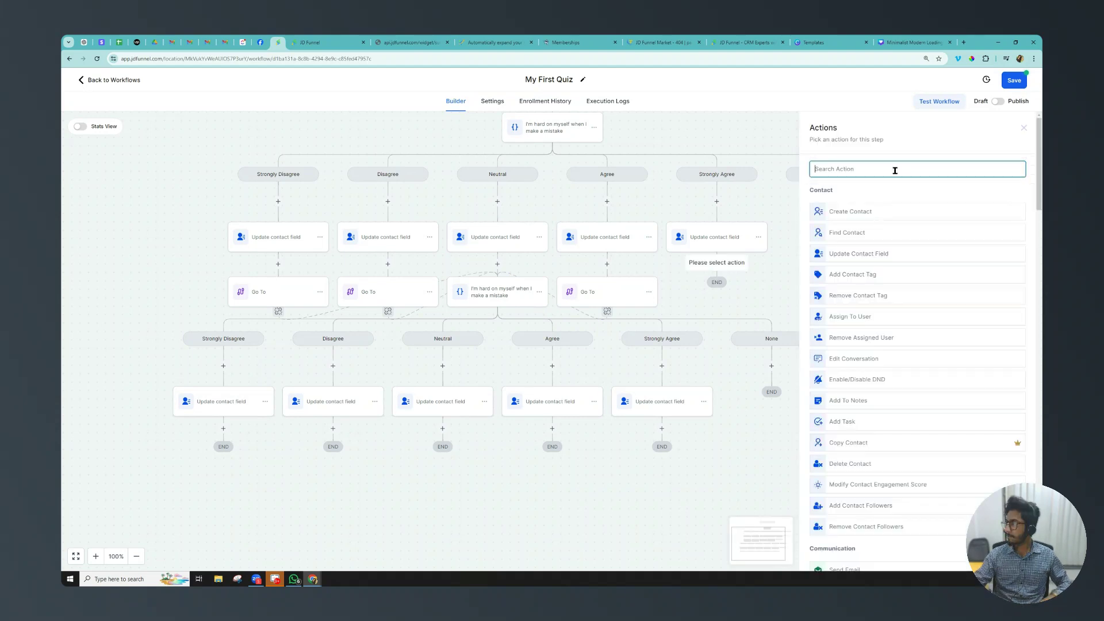
{"action": "left_click", "coordinate": [851, 206]}
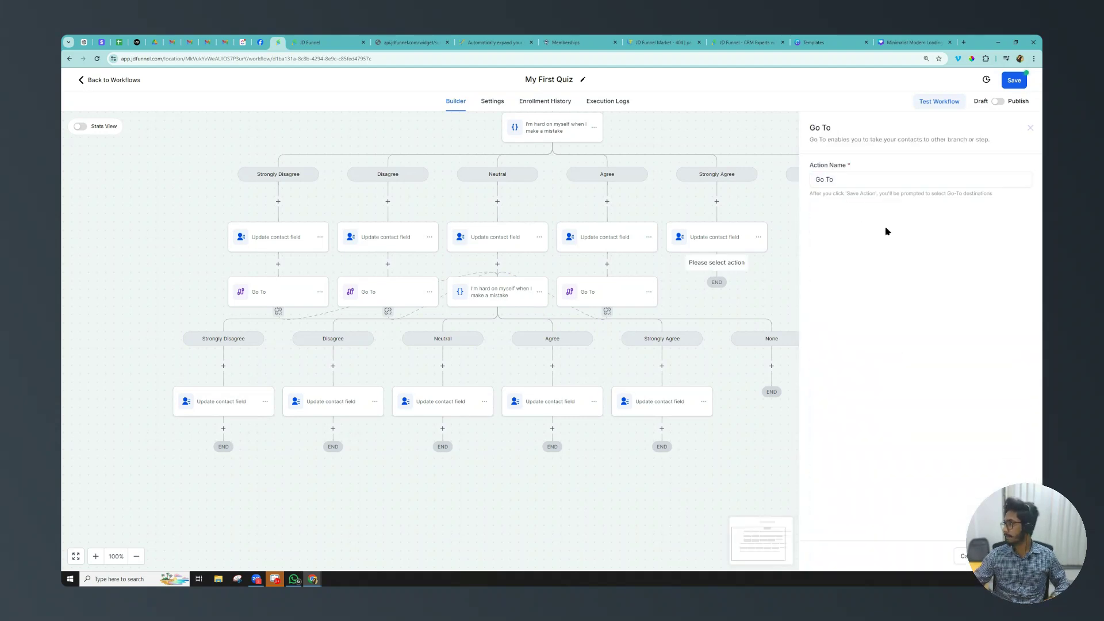
{"action": "left_click", "coordinate": [494, 295]}
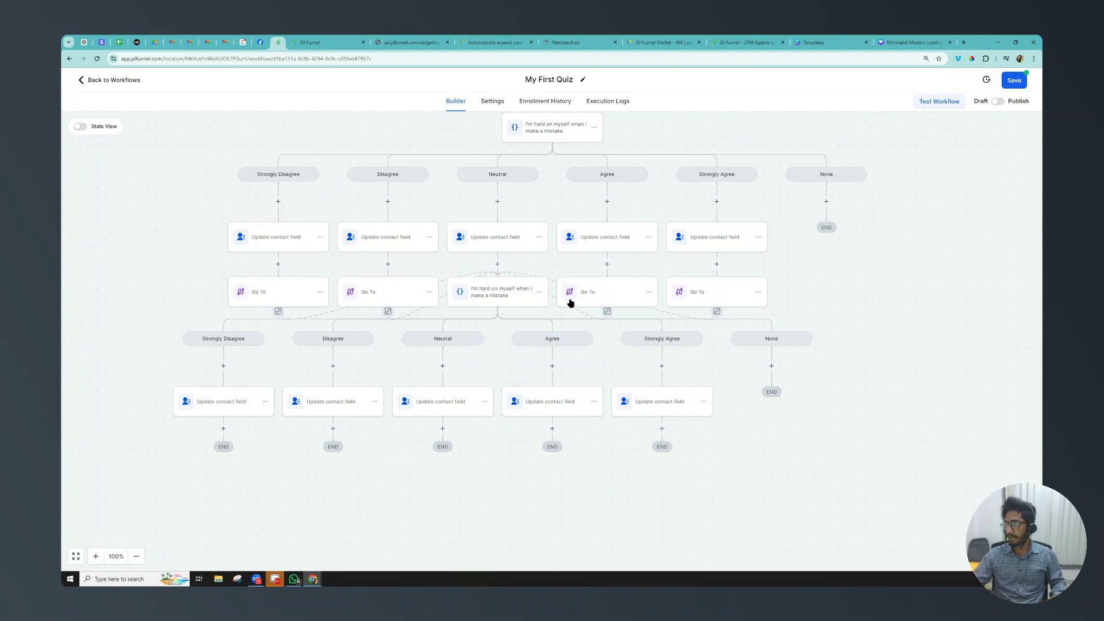
Save the workflow and copy the 'If I don't finish tasks…' question text from the live survey
{"action": "left_click", "coordinate": [1004, 85]}
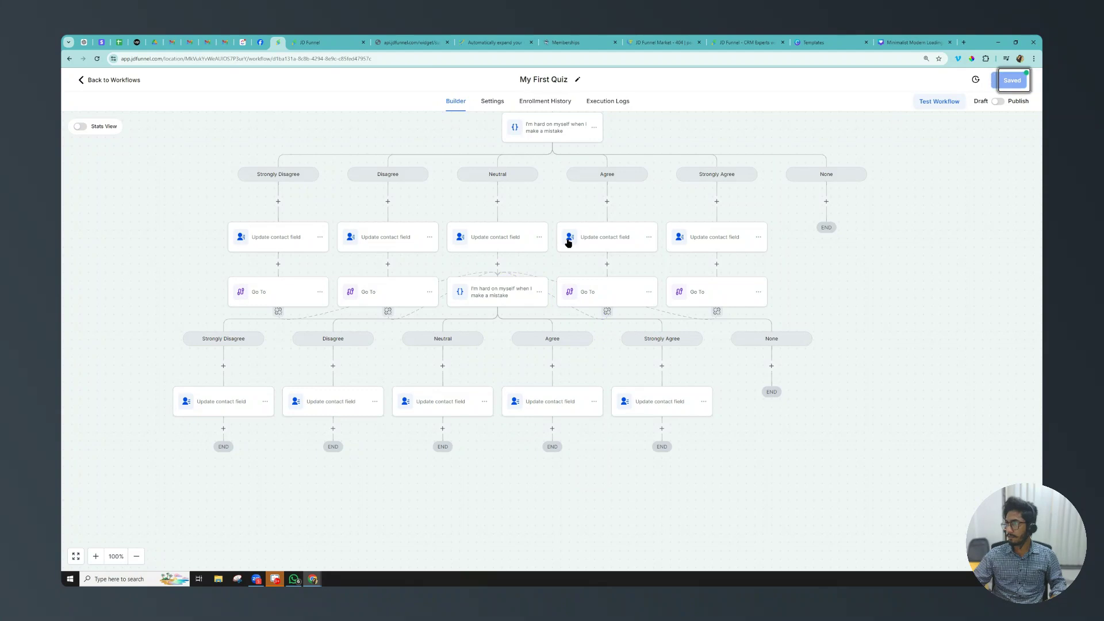
{"action": "scroll", "coordinate": [491, 268], "scroll_direction": "down", "scroll_amount": 1}
{"action": "left_click", "coordinate": [491, 257]}
{"action": "left_click", "coordinate": [389, 42]}
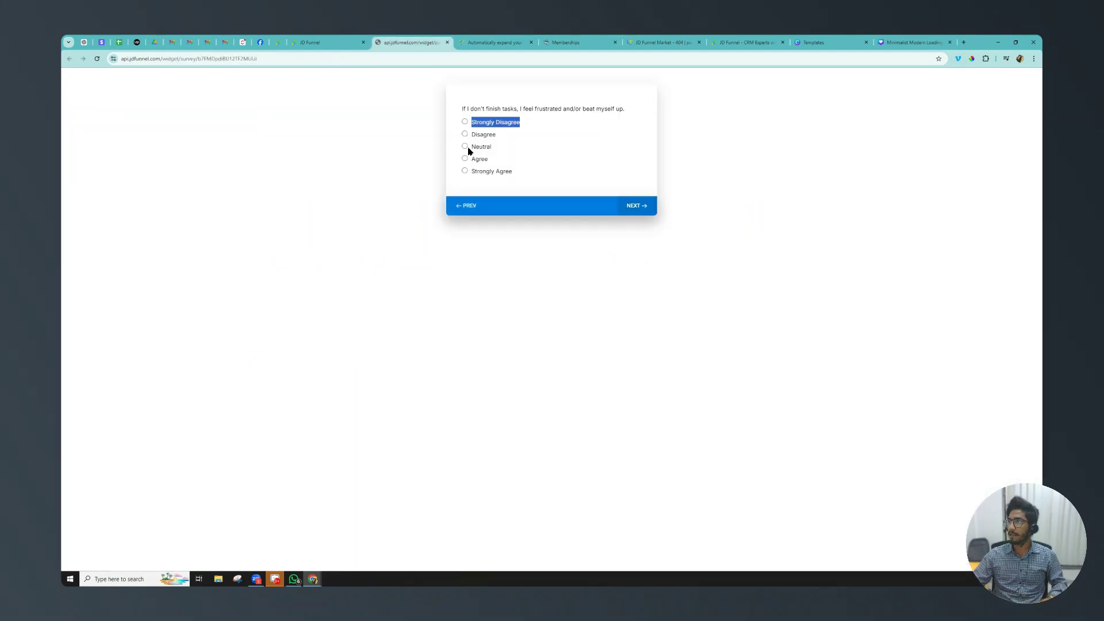
{"action": "left_click", "coordinate": [466, 135]}
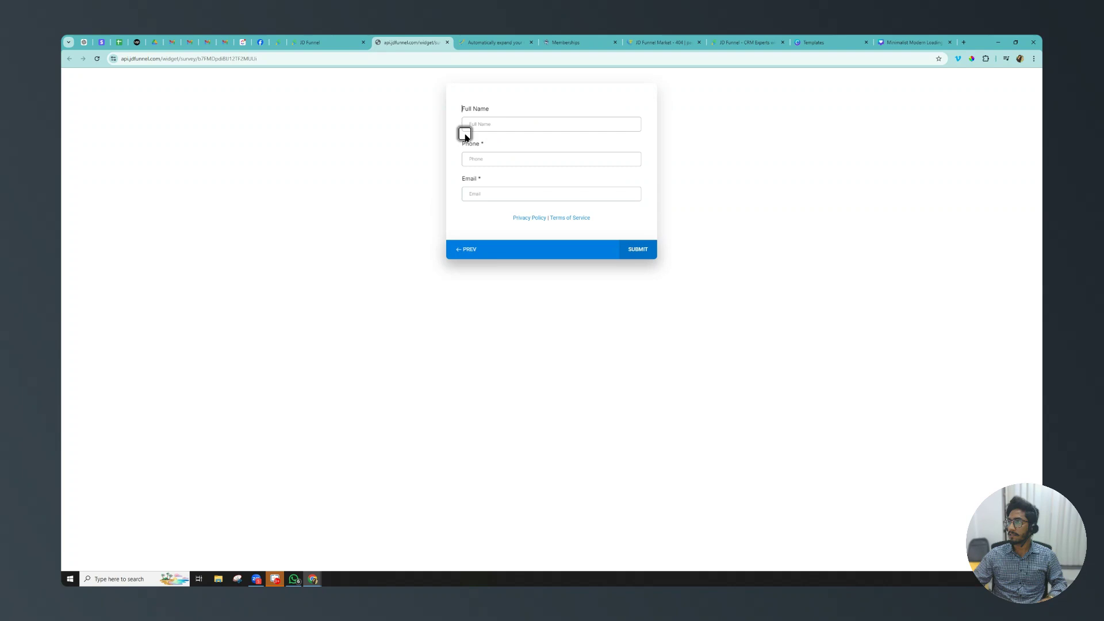
{"action": "left_click", "coordinate": [466, 249]}
{"action": "left_click_drag", "start_coordinate": [628, 110], "coordinate": [464, 109]}
{"action": "key", "text": "ctrl+c"}
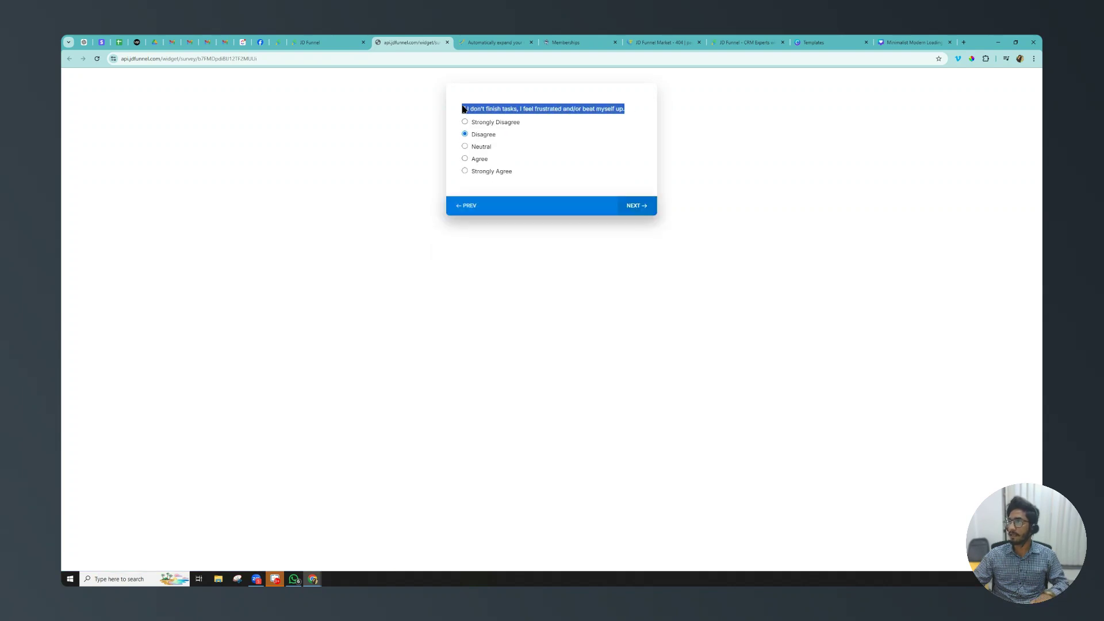
{"action": "left_click", "coordinate": [279, 40]}
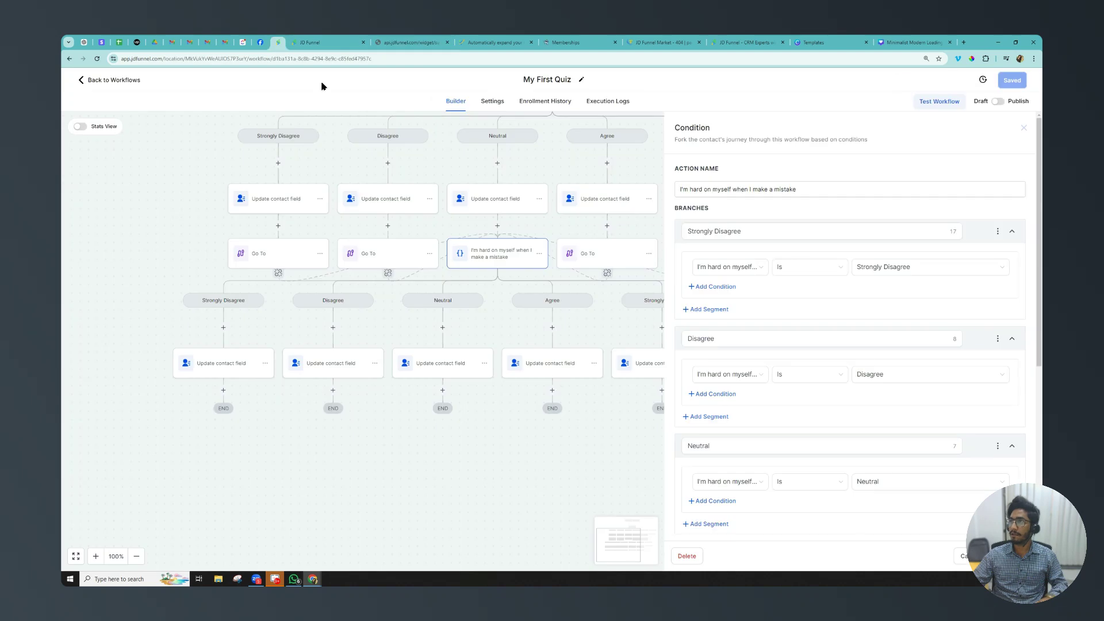
Rename the condition to the unfinished-tasks question and make Strongly Disagree check it Is Strongly Disagree
{"action": "triple_click", "coordinate": [715, 190]}
{"action": "key", "text": "ctrl+v"}
{"action": "left_click", "coordinate": [816, 230]}
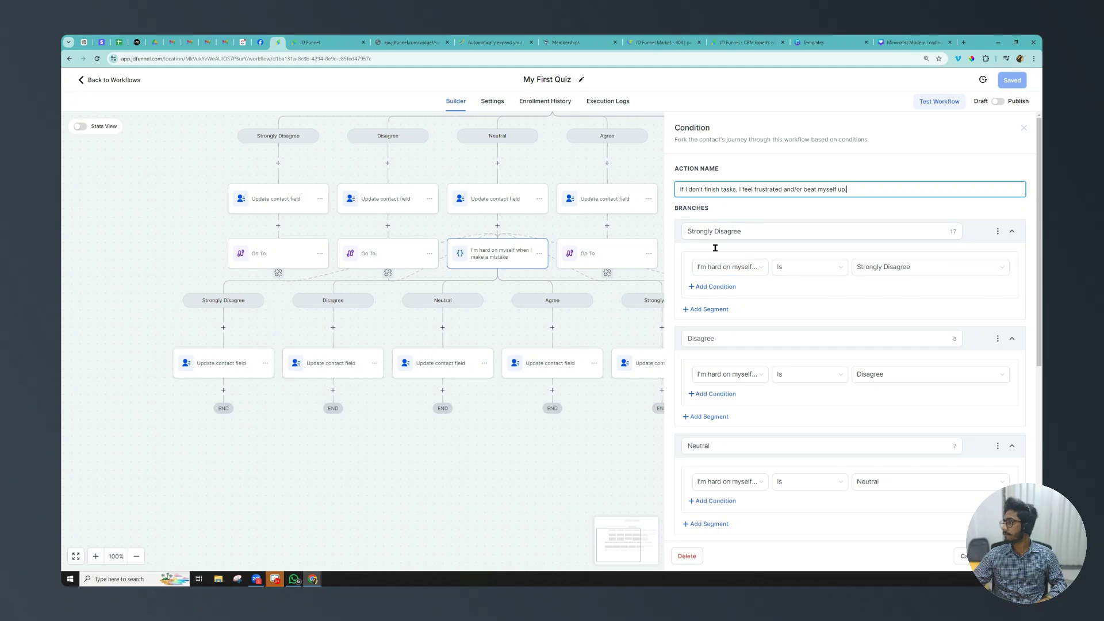
{"action": "left_click", "coordinate": [723, 271]}
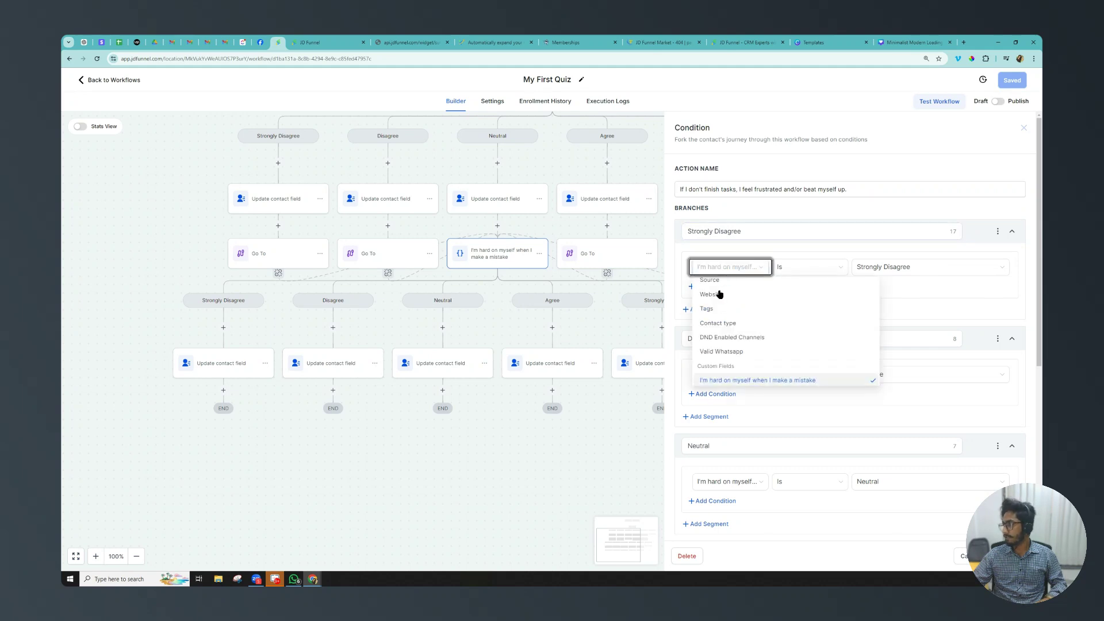
{"action": "key", "text": "ctrl+v"}
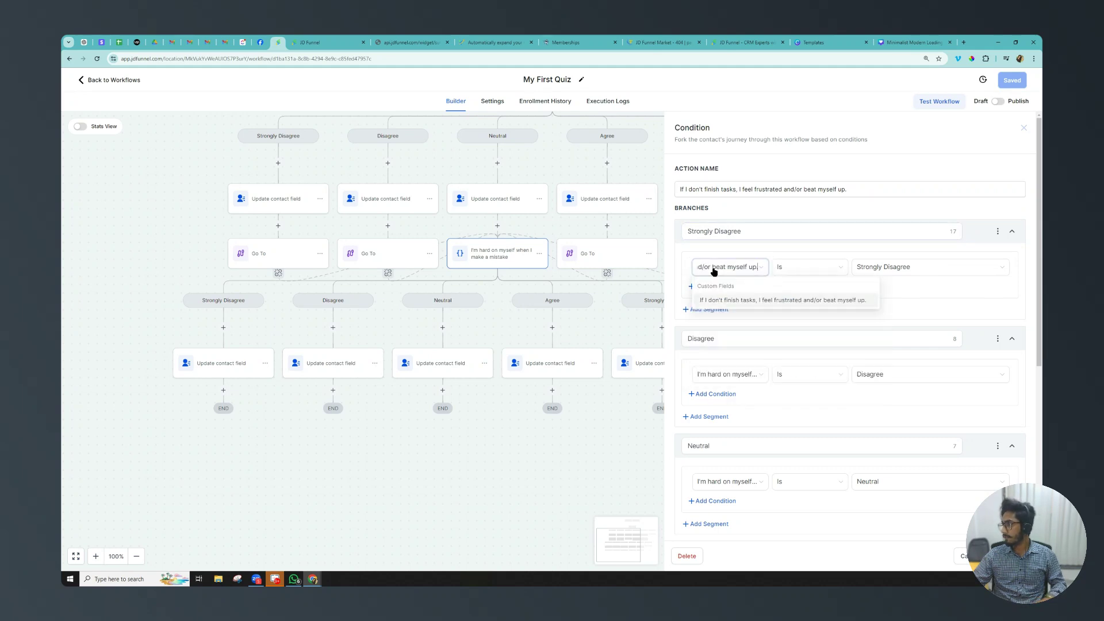
{"action": "left_click", "coordinate": [726, 301]}
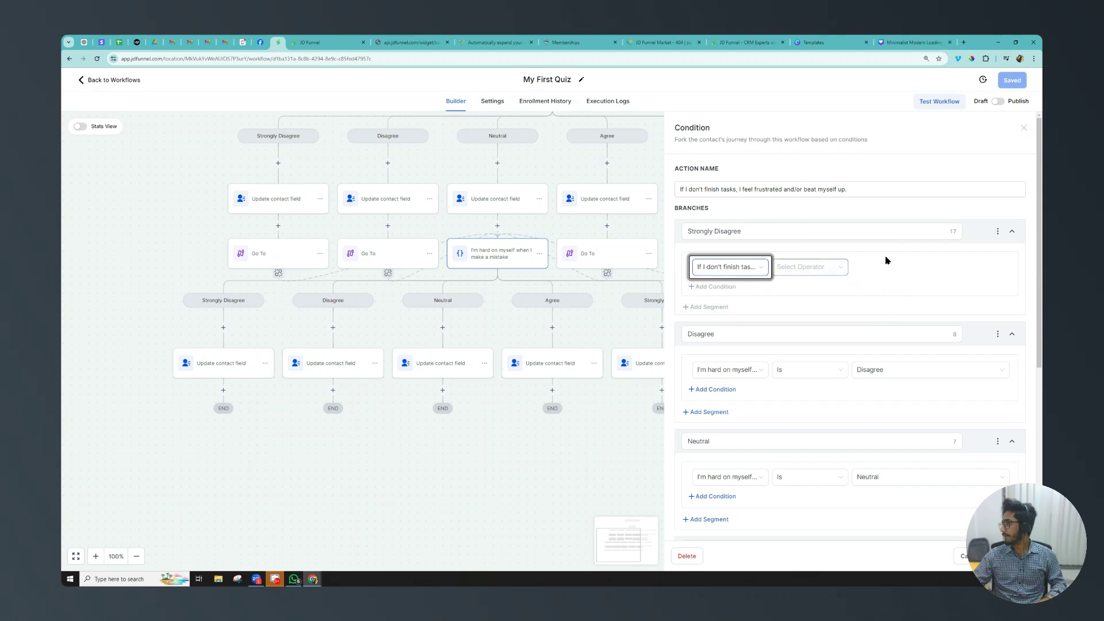
{"action": "left_click", "coordinate": [808, 267]}
{"action": "left_click", "coordinate": [828, 283]}
{"action": "left_click", "coordinate": [899, 270]}
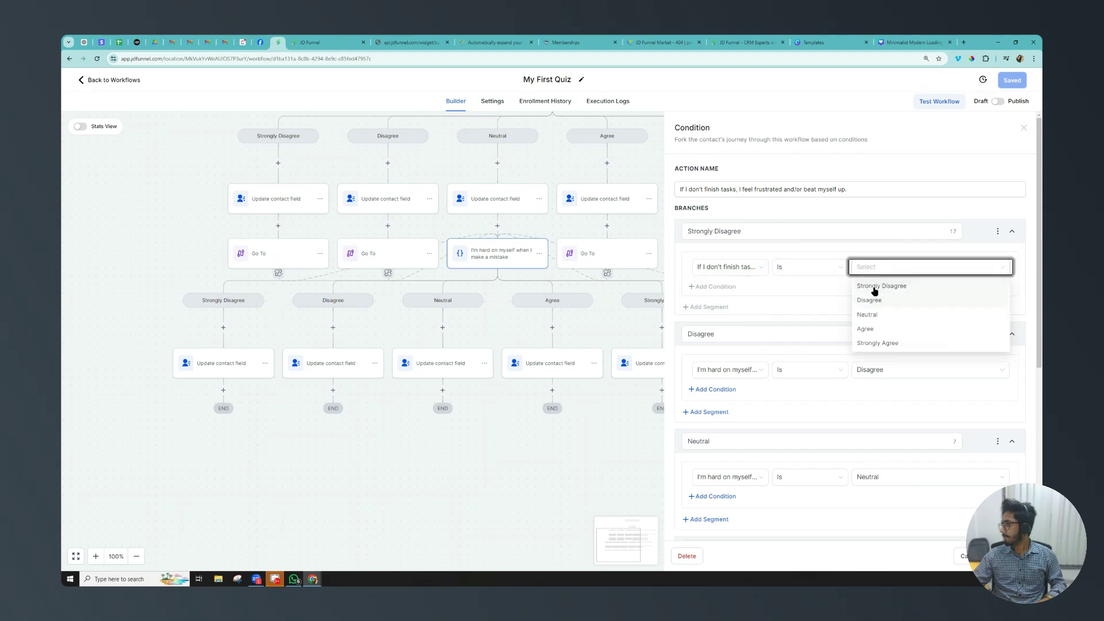
{"action": "left_click", "coordinate": [880, 286]}
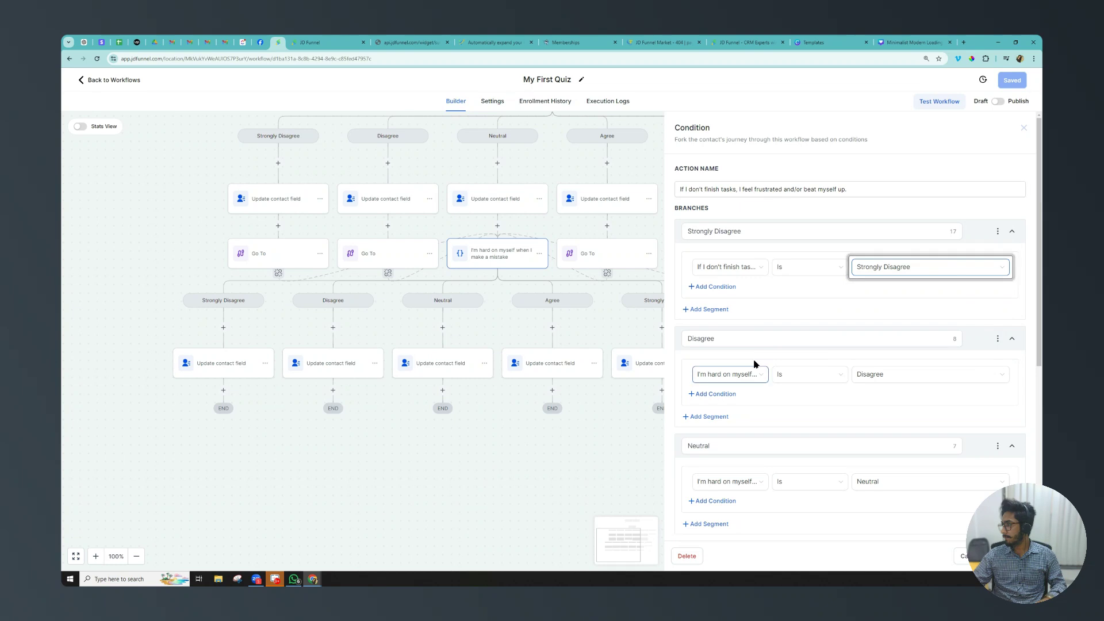
Set the Disagree branch to unfinished-tasks question Is Disagree
{"action": "scroll", "coordinate": [719, 341], "scroll_direction": "down", "scroll_amount": 2}
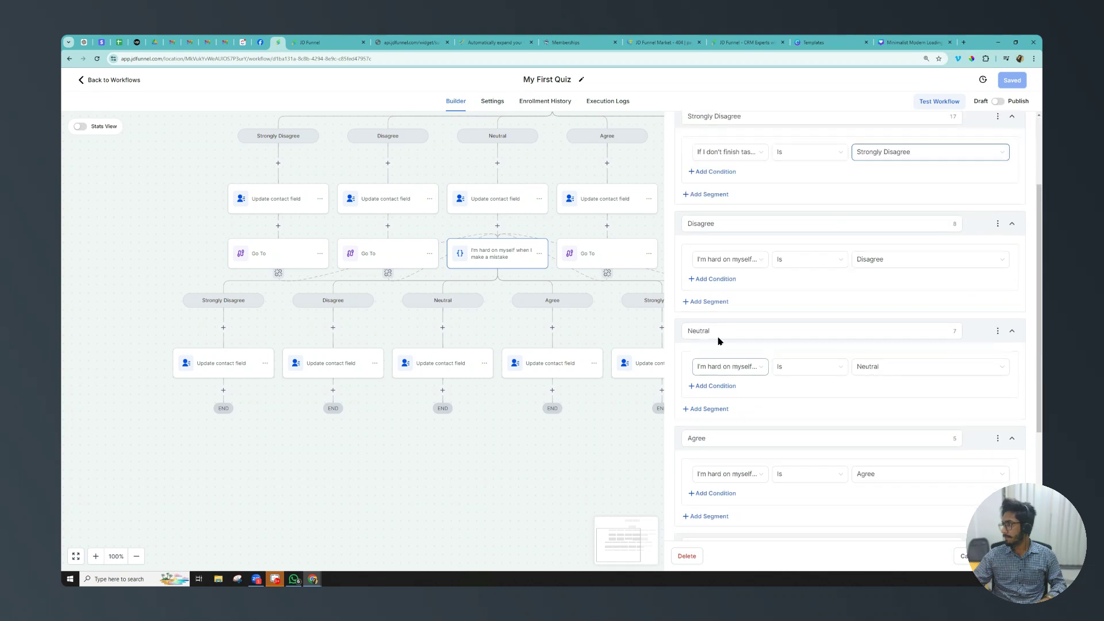
{"action": "left_click", "coordinate": [722, 263]}
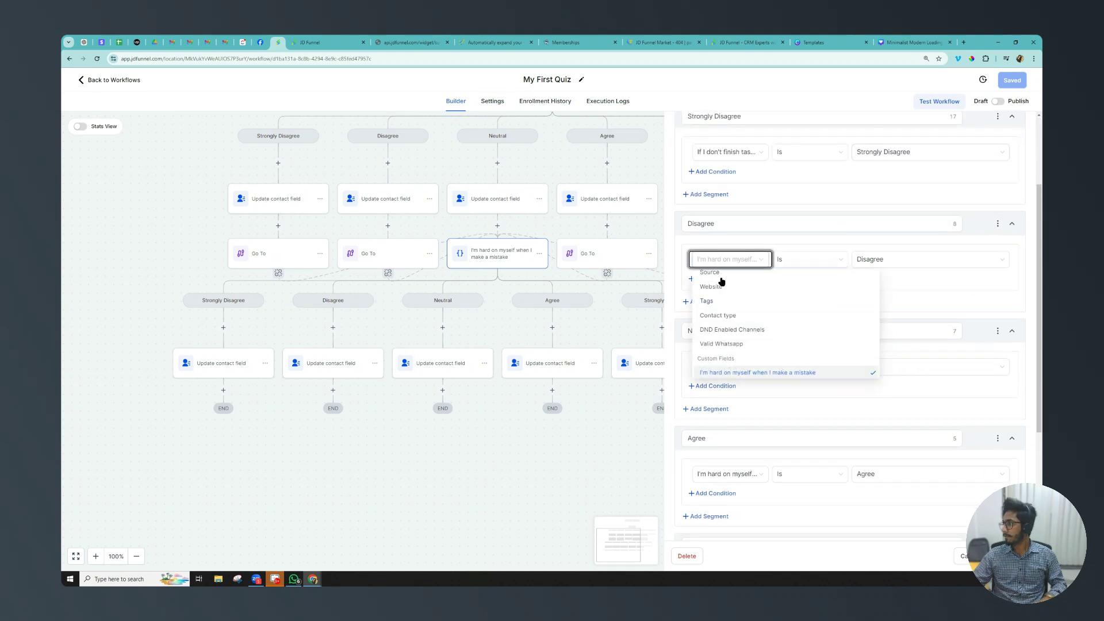
{"action": "key", "text": "ctrl+v"}
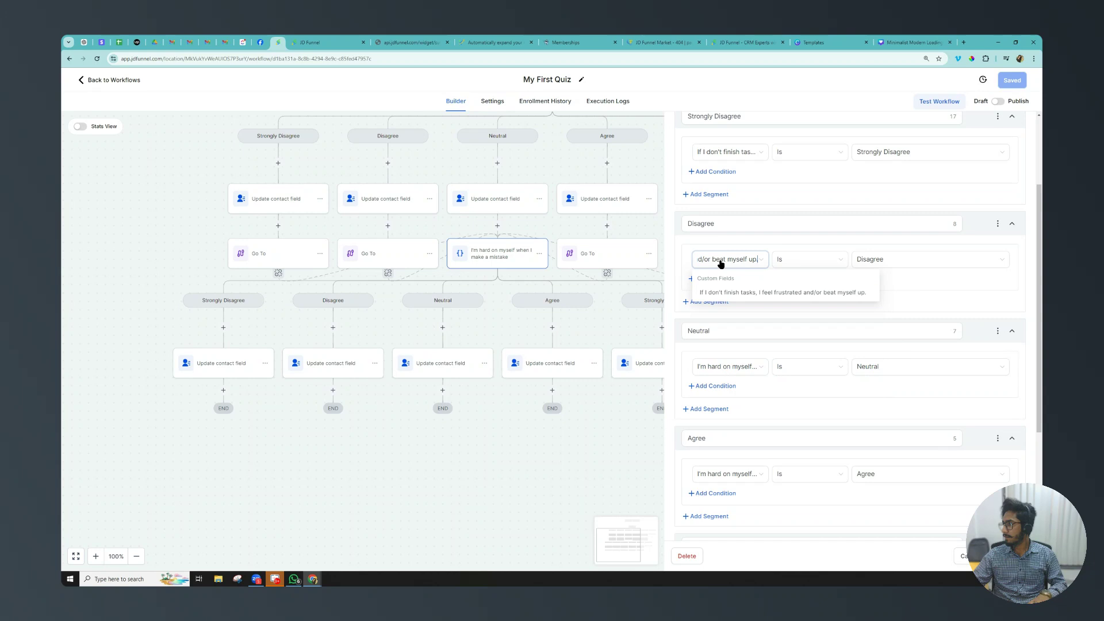
{"action": "left_click", "coordinate": [723, 294]}
{"action": "left_click", "coordinate": [811, 259]}
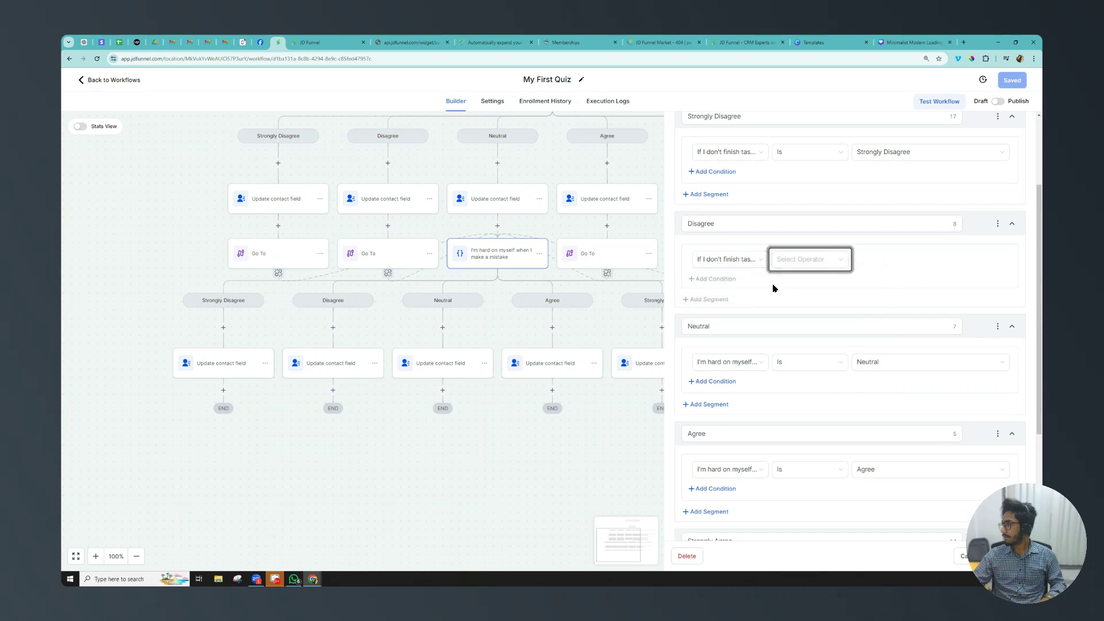
{"action": "left_click", "coordinate": [785, 280]}
{"action": "left_click", "coordinate": [874, 262]}
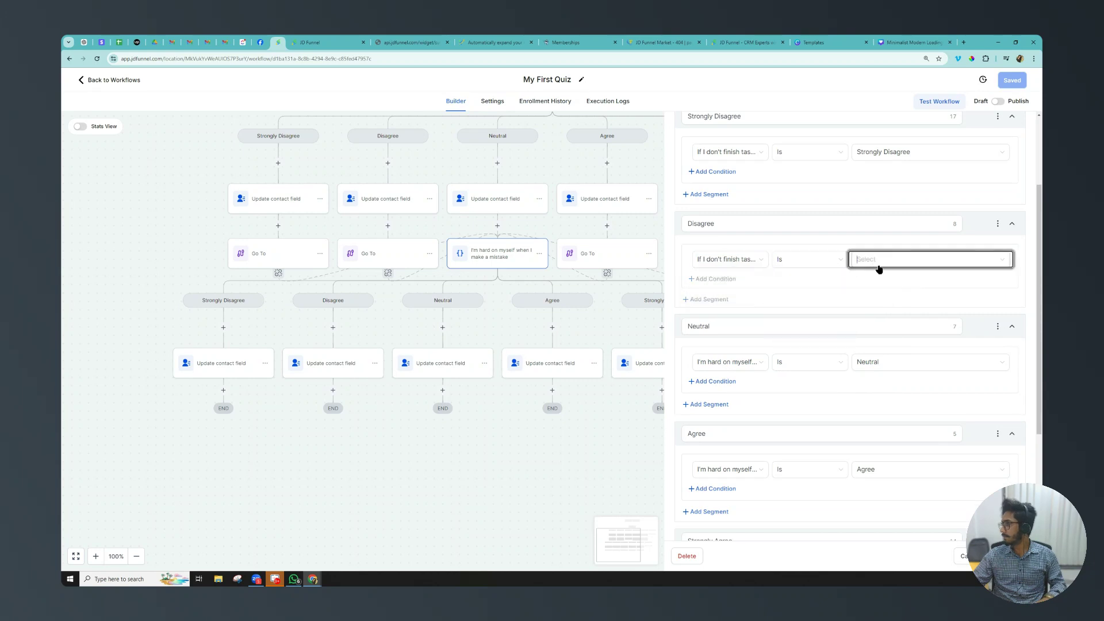
{"action": "left_click", "coordinate": [871, 293]}
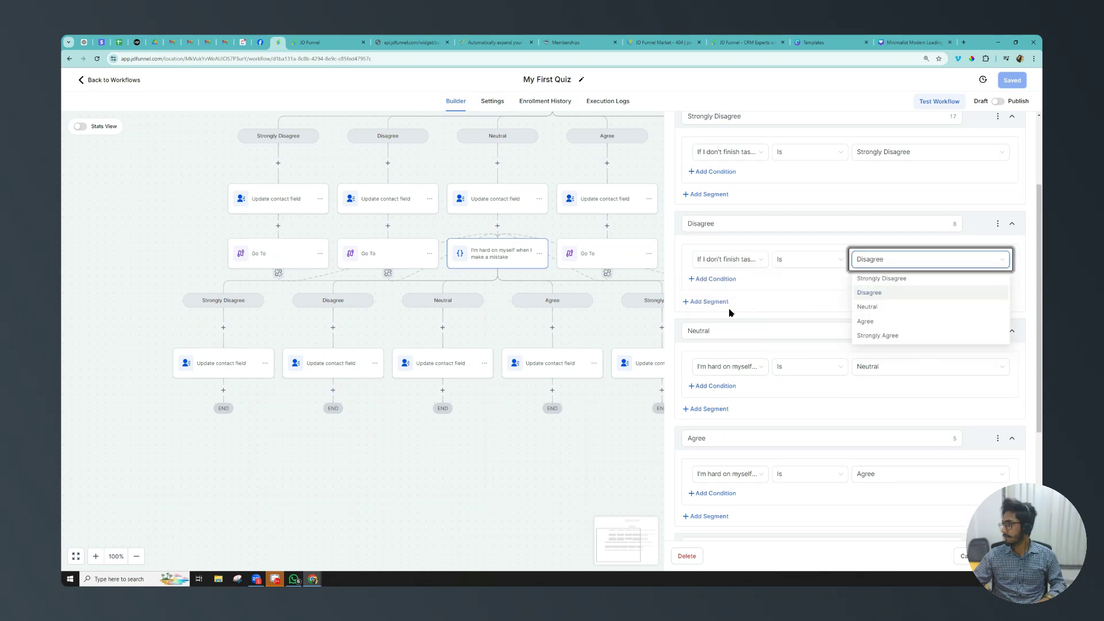
Set the Neutral branch to unfinished-tasks question Is Neutral
{"action": "left_click", "coordinate": [718, 370]}
{"action": "key", "text": "ctrl+v"}
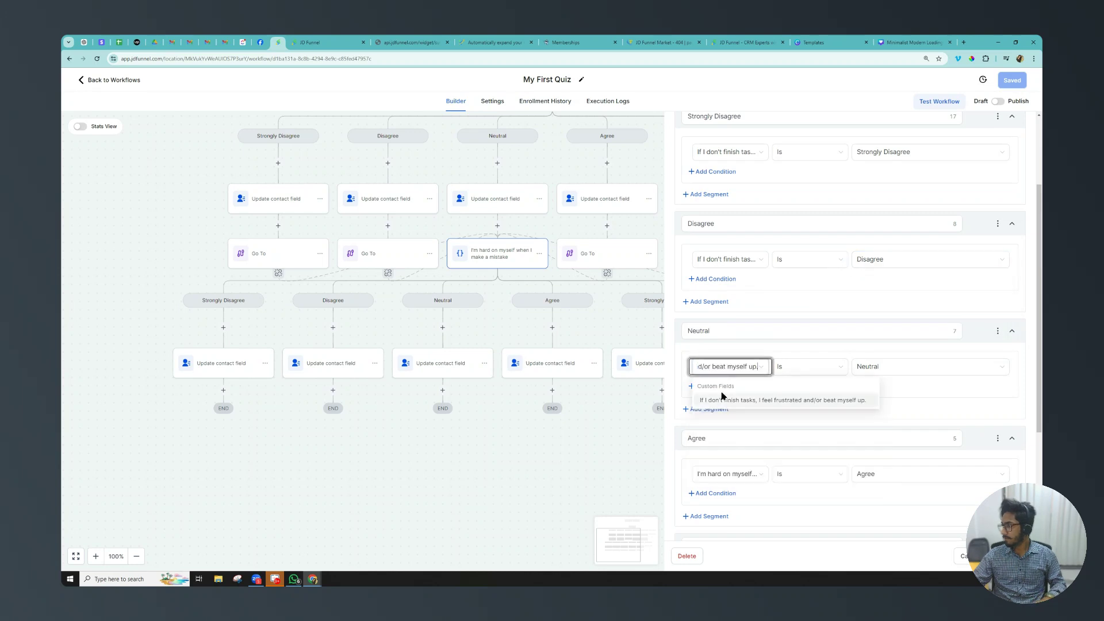
{"action": "left_click", "coordinate": [722, 399]}
{"action": "left_click", "coordinate": [811, 367]}
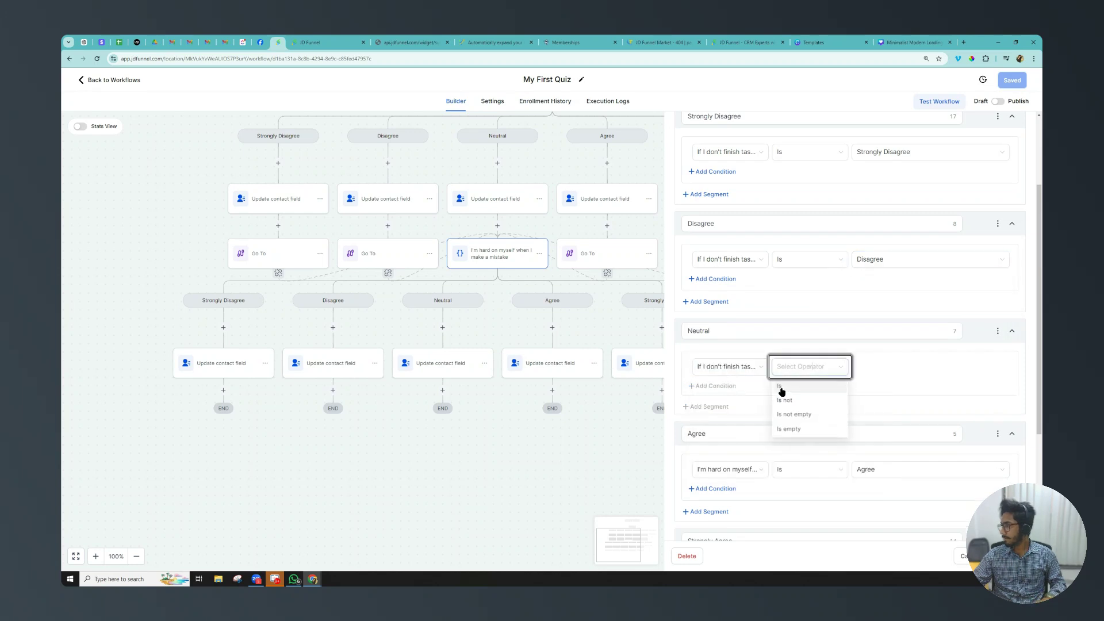
{"action": "left_click", "coordinate": [820, 392]}
{"action": "left_click", "coordinate": [886, 368]}
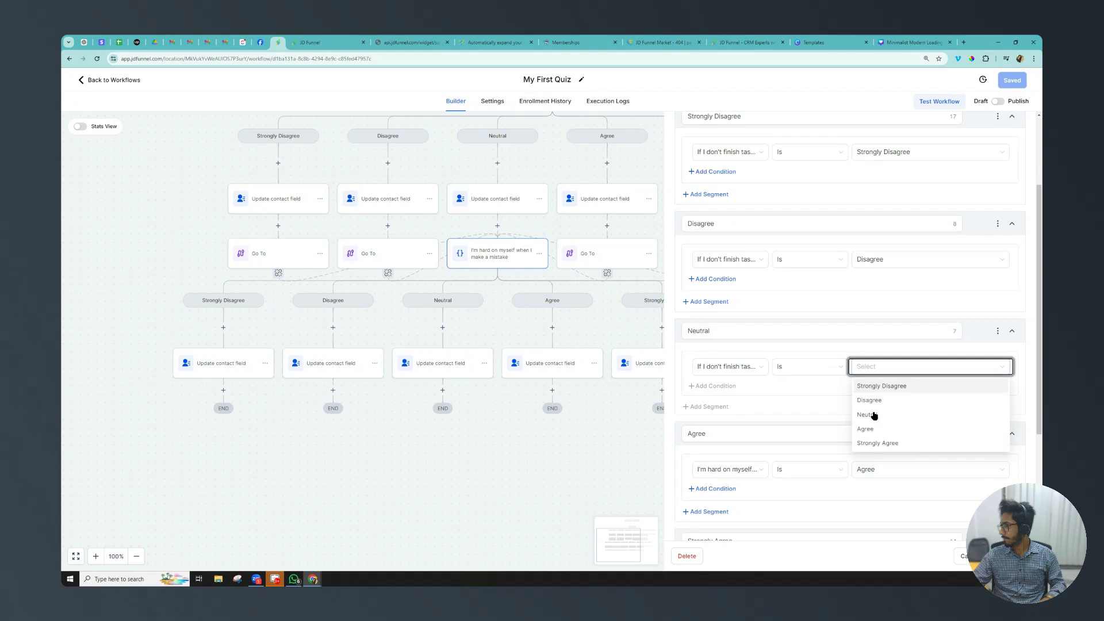
{"action": "left_click", "coordinate": [870, 417]}
Set the Agree branch to unfinished-tasks question Is Agree
{"action": "left_click", "coordinate": [717, 477]}
{"action": "left_click", "coordinate": [730, 505]}
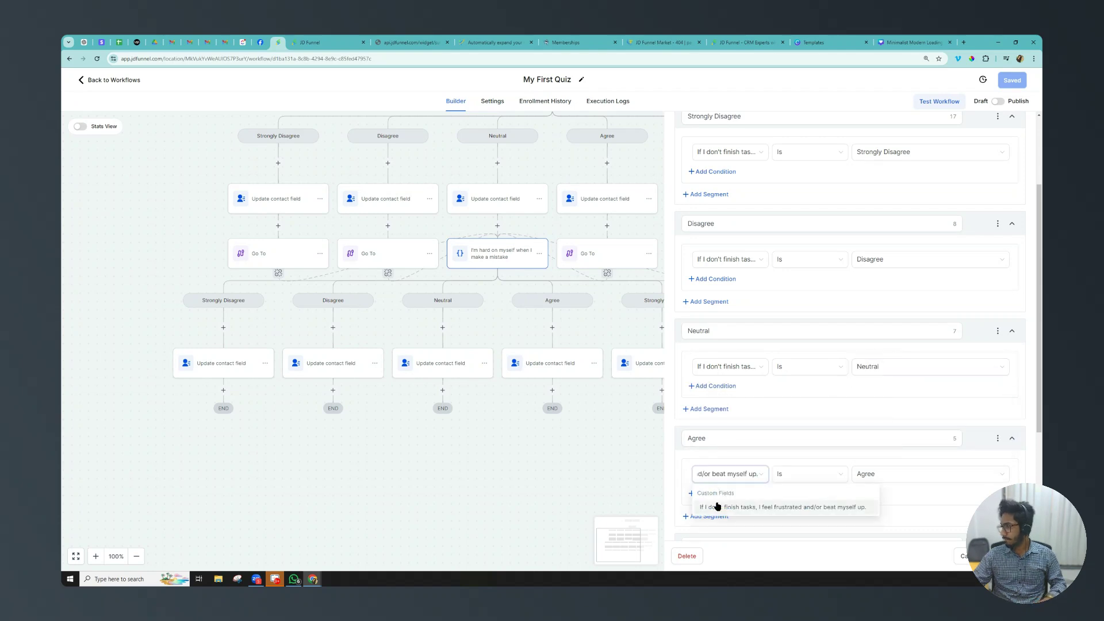
{"action": "left_click", "coordinate": [808, 474]}
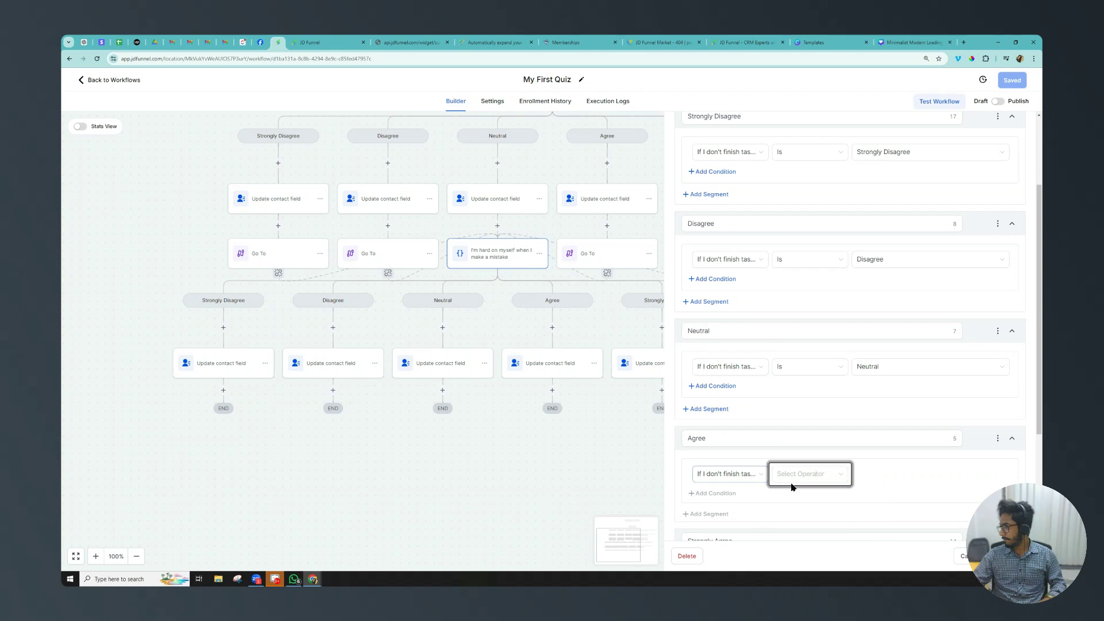
{"action": "left_click", "coordinate": [781, 495]}
{"action": "left_click", "coordinate": [882, 478]}
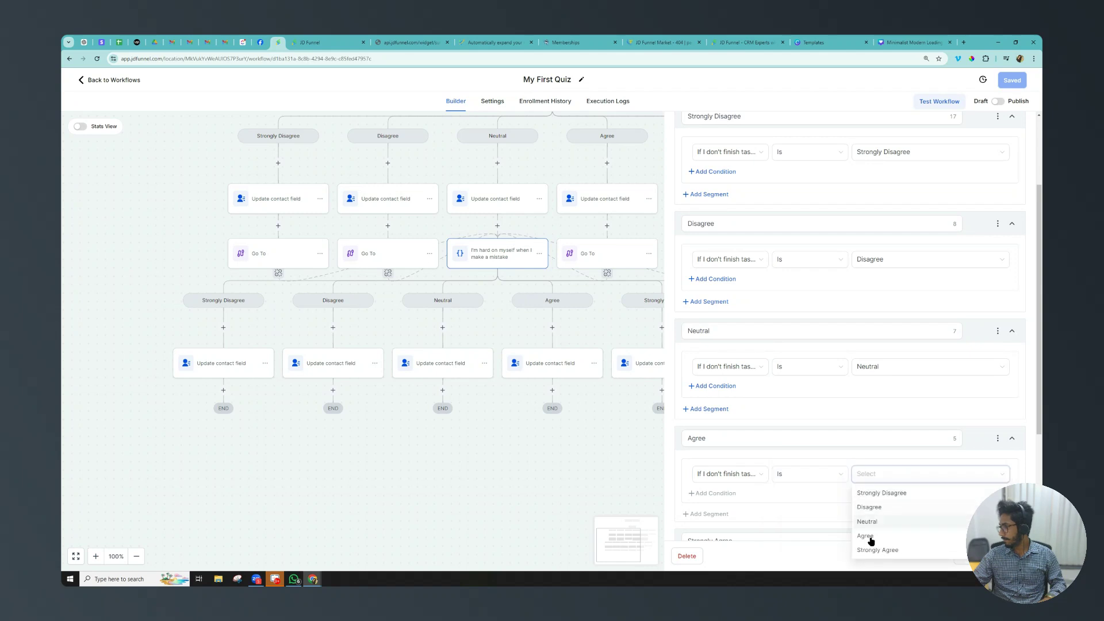
{"action": "left_click", "coordinate": [866, 535]}
Set the Strongly Agree branch to unfinished-tasks question Is Strongly Agree, and save the condition
{"action": "scroll", "coordinate": [760, 418], "scroll_direction": "down", "scroll_amount": 3}
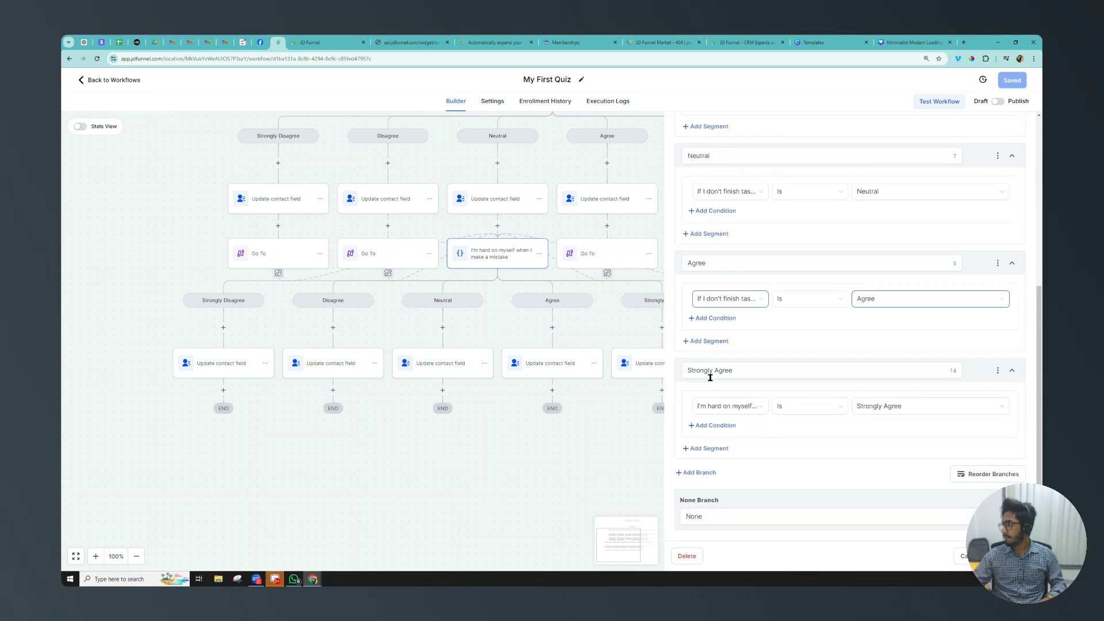
{"action": "left_click", "coordinate": [714, 406]}
{"action": "type", "text": "if"}
{"action": "left_click", "coordinate": [747, 435]}
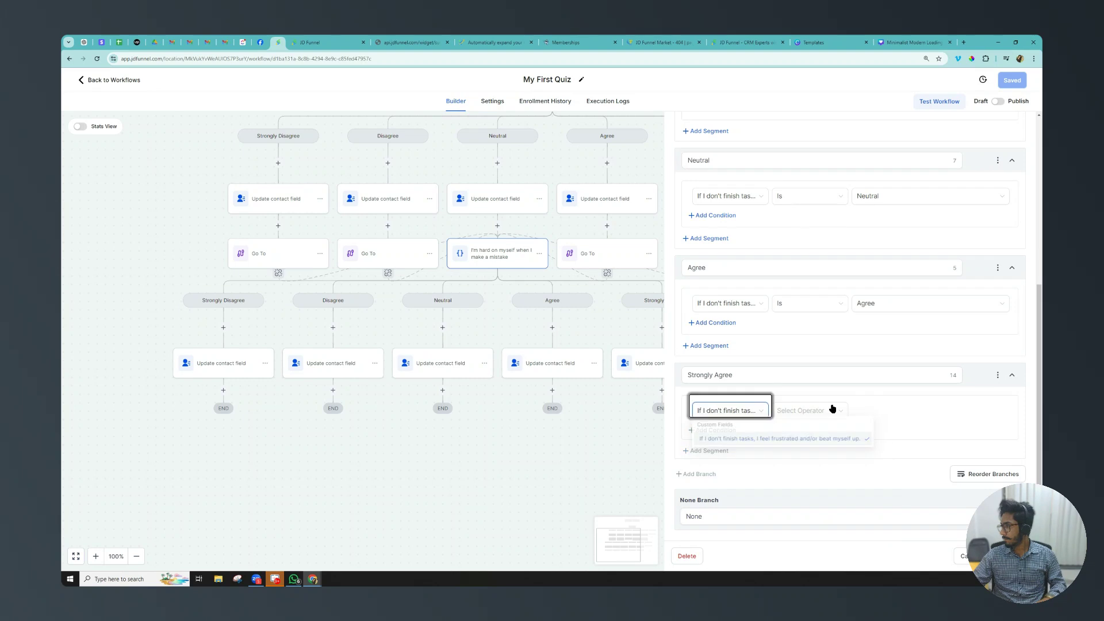
{"action": "left_click", "coordinate": [785, 412]}
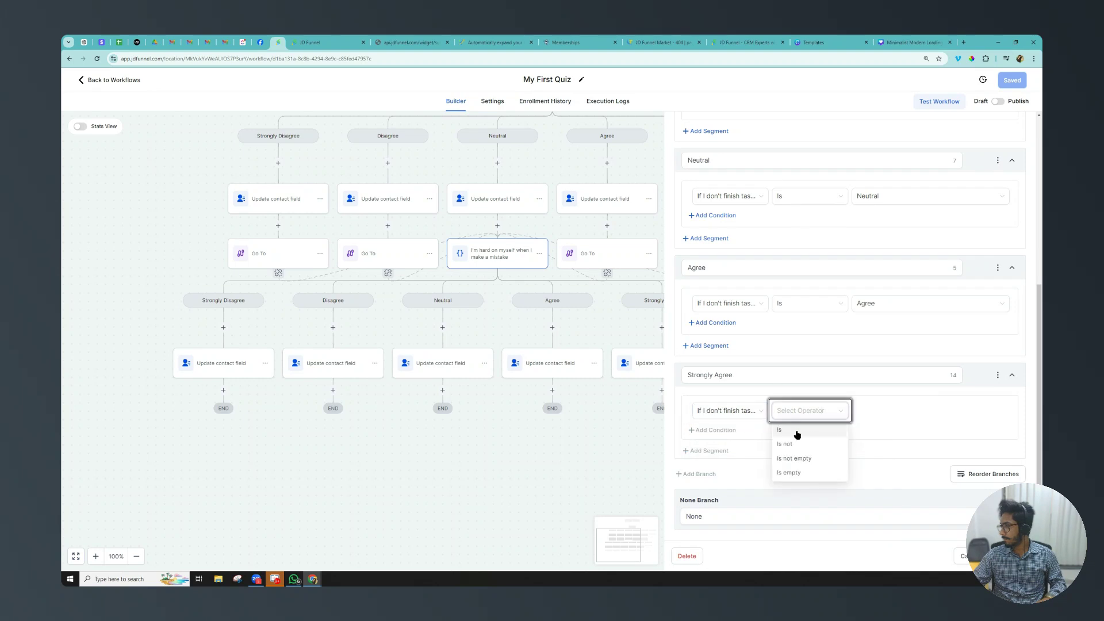
{"action": "left_click", "coordinate": [797, 432]}
{"action": "left_click", "coordinate": [889, 413]}
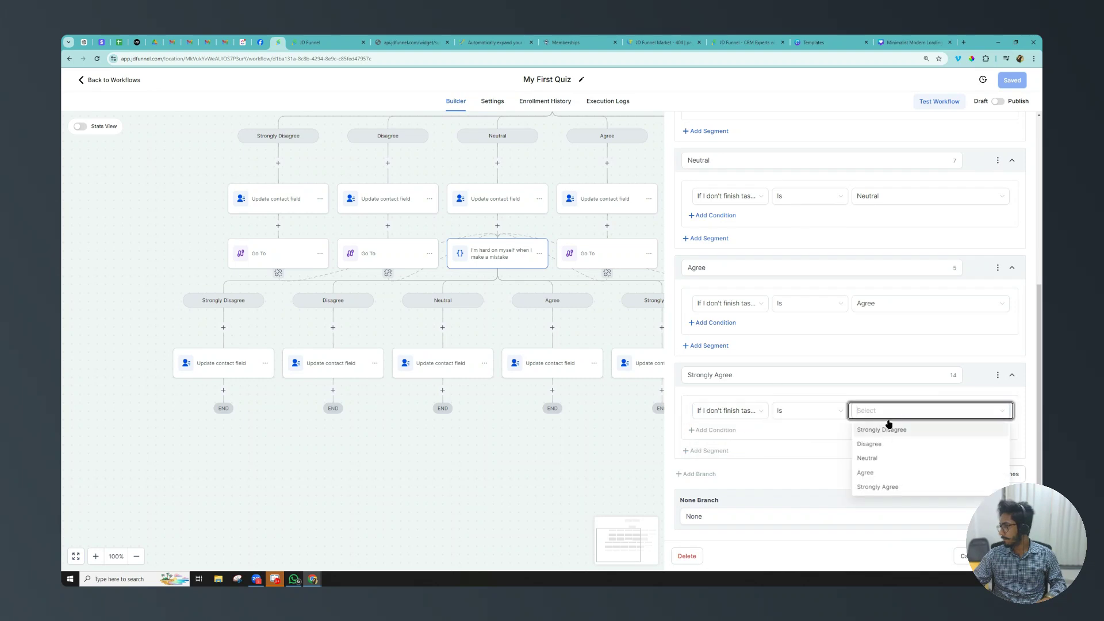
{"action": "left_click", "coordinate": [878, 486]}
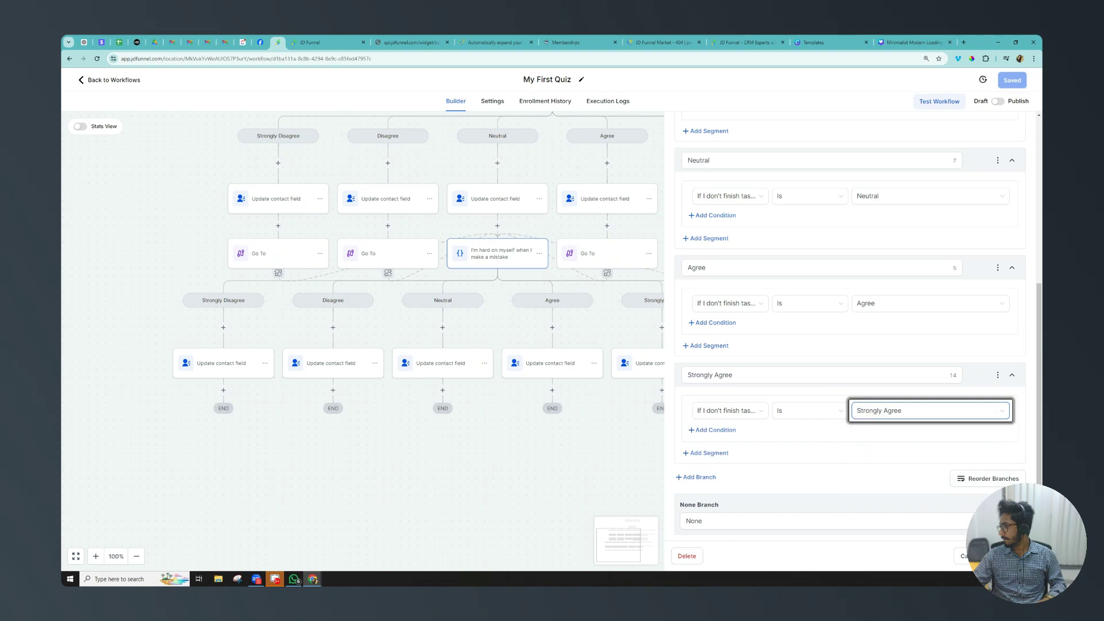
{"action": "left_click", "coordinate": [1005, 556]}
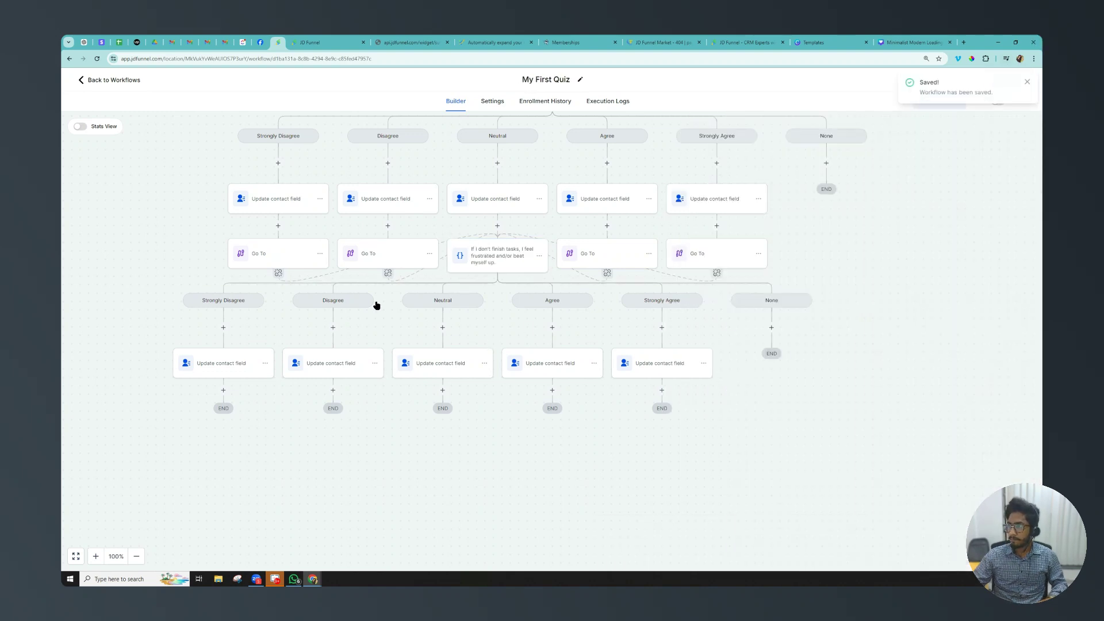
Add a Math Operation under the lower Strongly Disagree branch adding 1 to Quiz Score, stored in Quiz Score
{"action": "scroll", "coordinate": [375, 305], "scroll_direction": "down", "scroll_amount": 1}
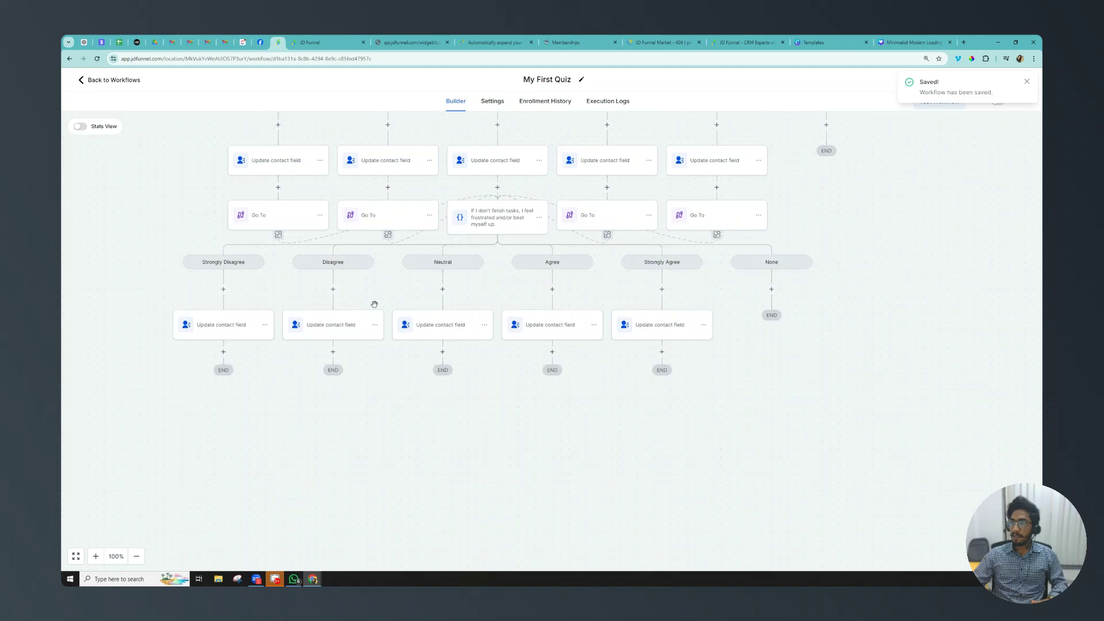
{"action": "left_click", "coordinate": [223, 290]}
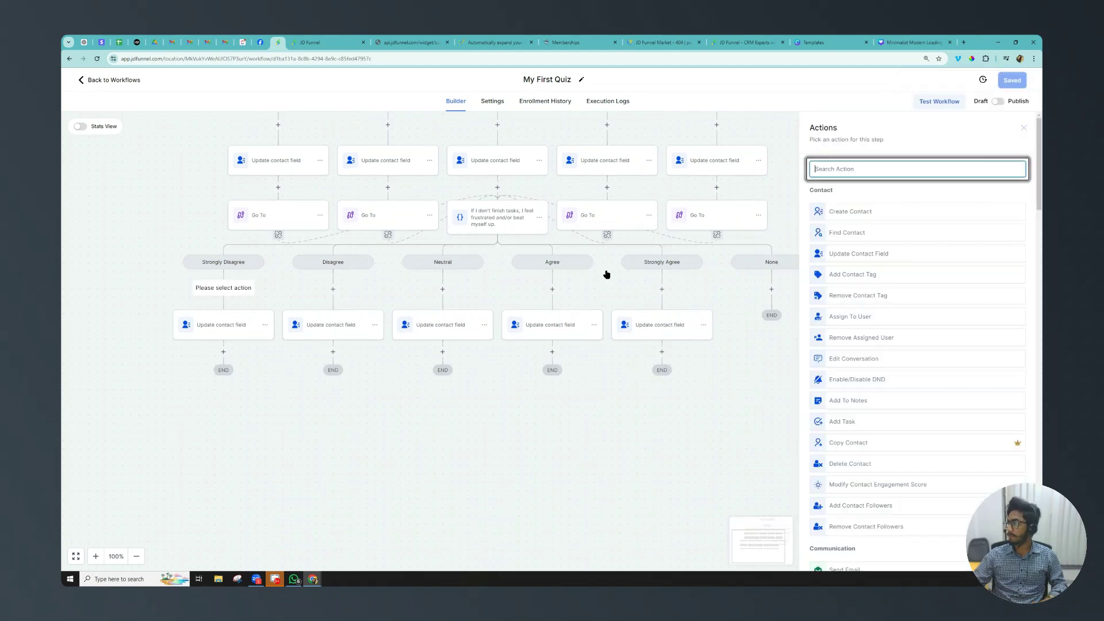
{"action": "left_click", "coordinate": [858, 168]}
{"action": "type", "text": "math"}
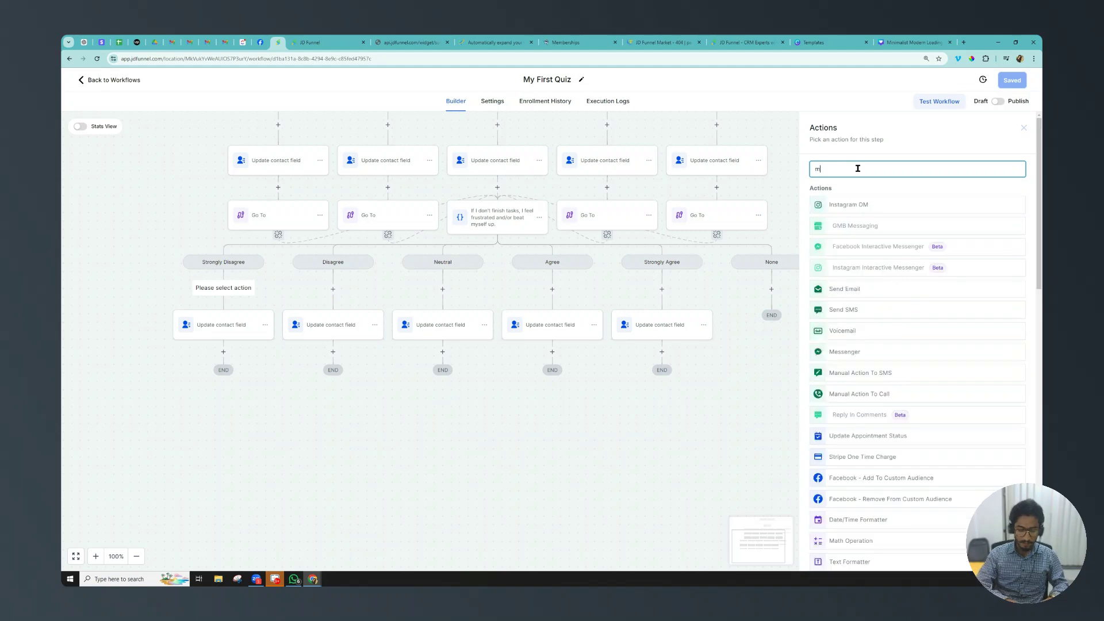
{"action": "left_click", "coordinate": [868, 207]}
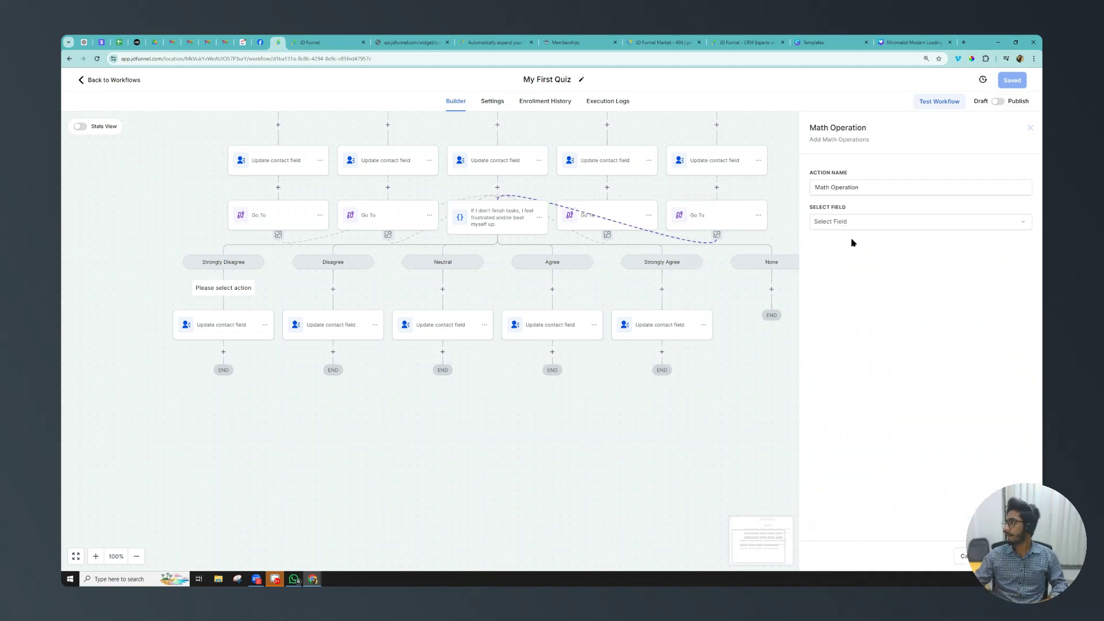
{"action": "left_click", "coordinate": [825, 226]}
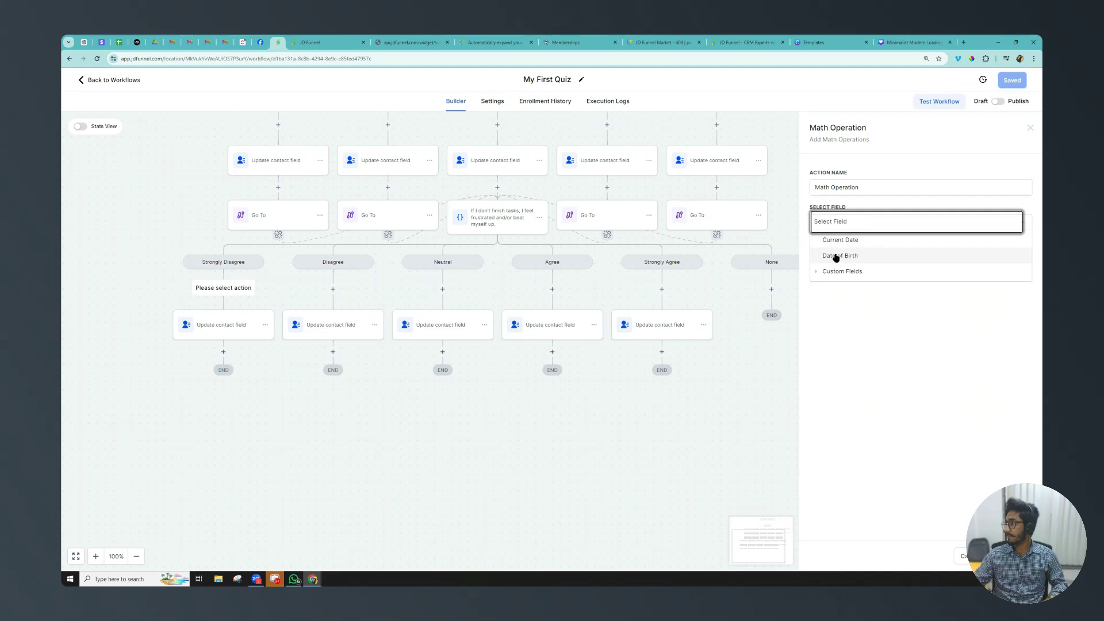
{"action": "left_click", "coordinate": [850, 274]}
{"action": "left_click", "coordinate": [851, 289]}
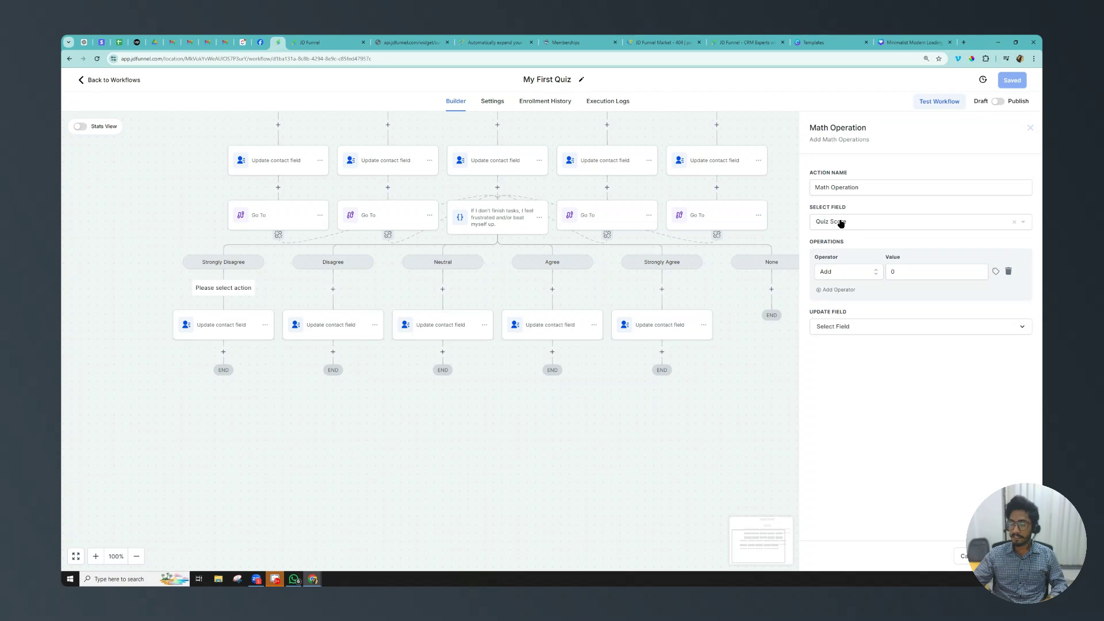
{"action": "double_click", "coordinate": [897, 274]}
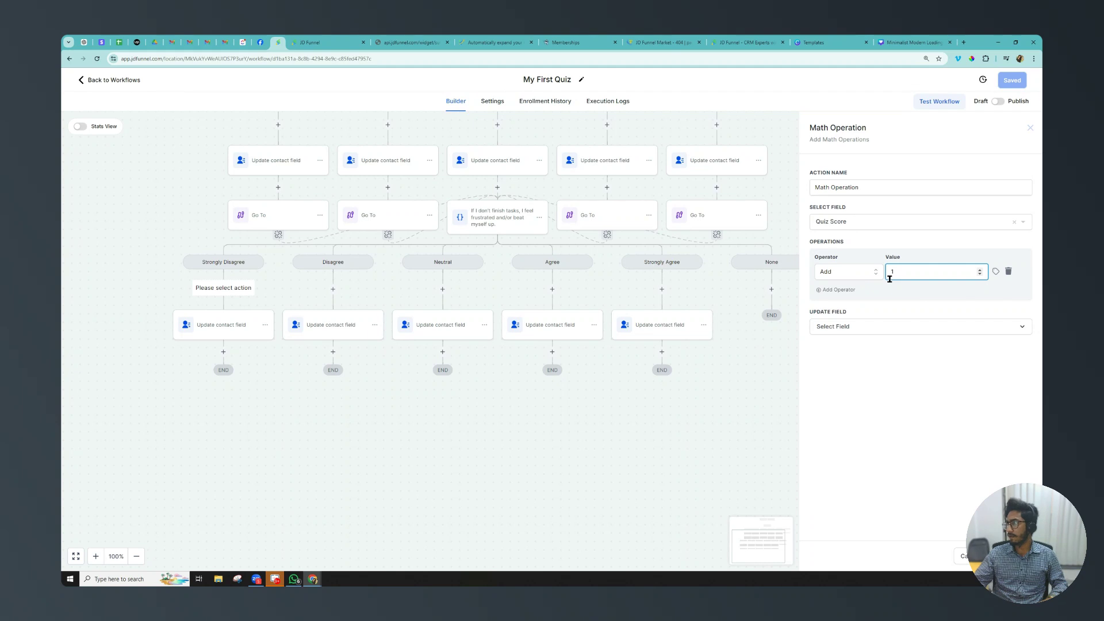
{"action": "left_click", "coordinate": [842, 332]}
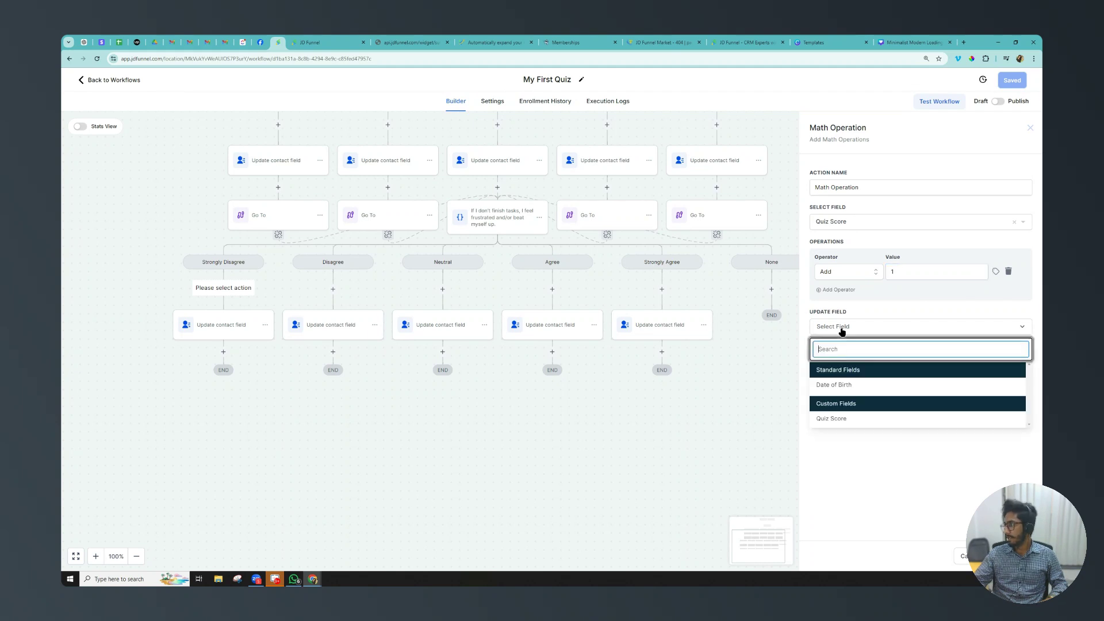
{"action": "left_click", "coordinate": [838, 418]}
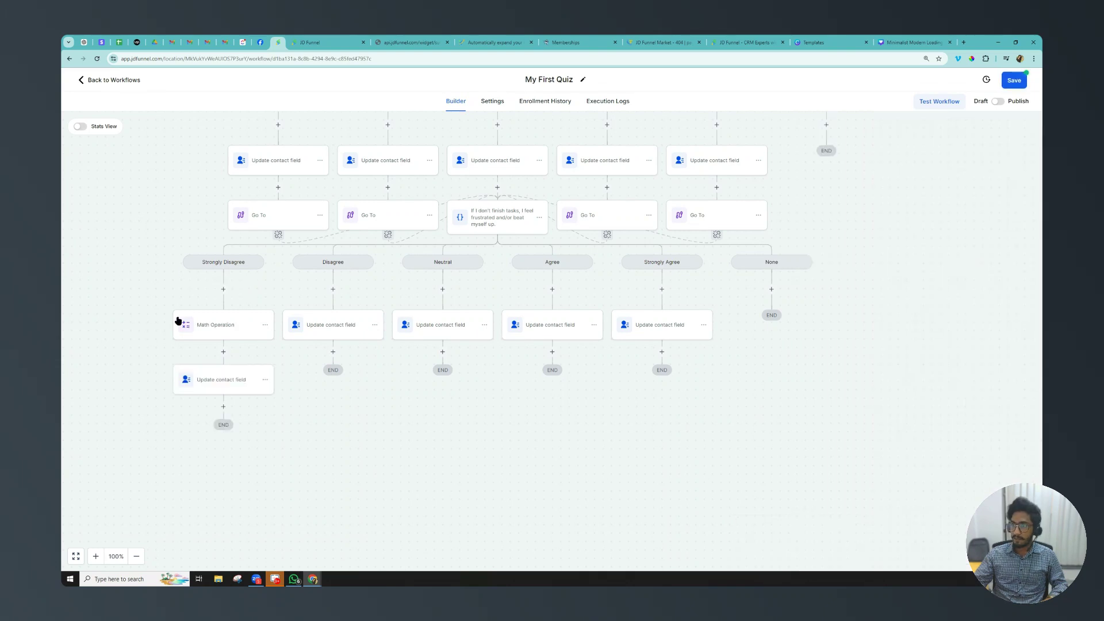
Delete the Update contact field steps under the Strongly Disagree math step and the Disagree branch
{"action": "left_click", "coordinate": [265, 381]}
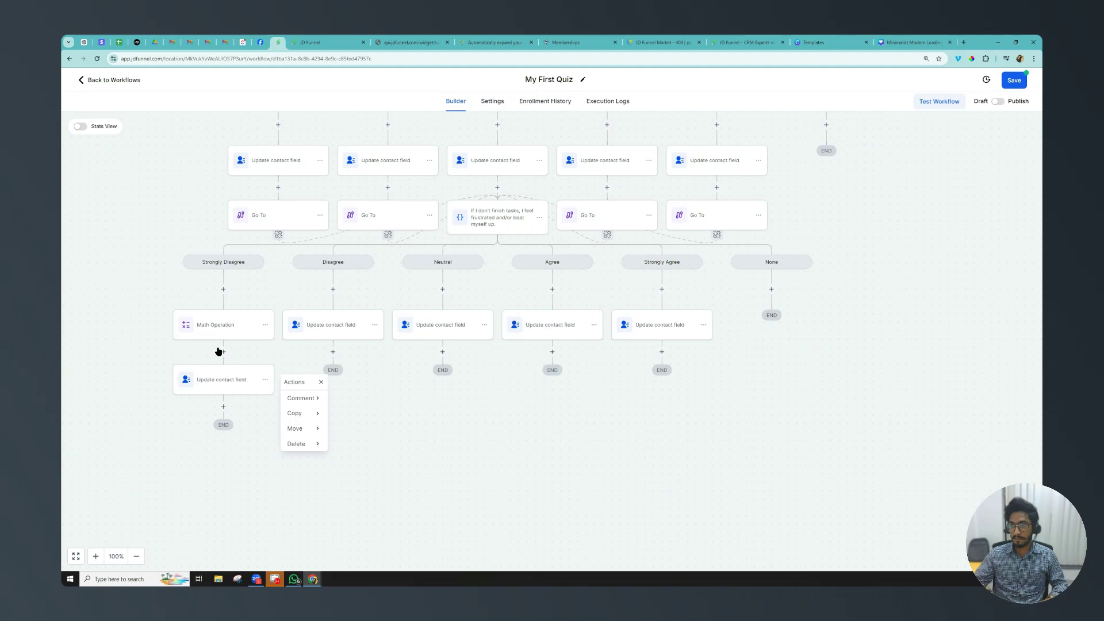
{"action": "mouse_move", "coordinate": [333, 435]}
{"action": "left_click", "coordinate": [363, 395]}
{"action": "left_click", "coordinate": [651, 346]}
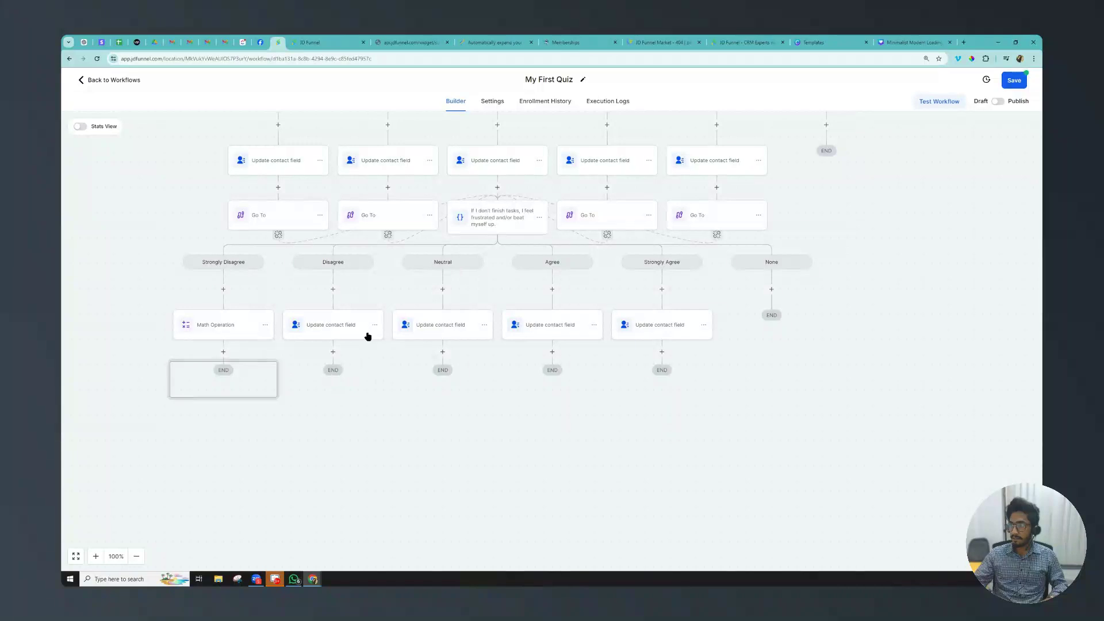
{"action": "left_click", "coordinate": [374, 324]}
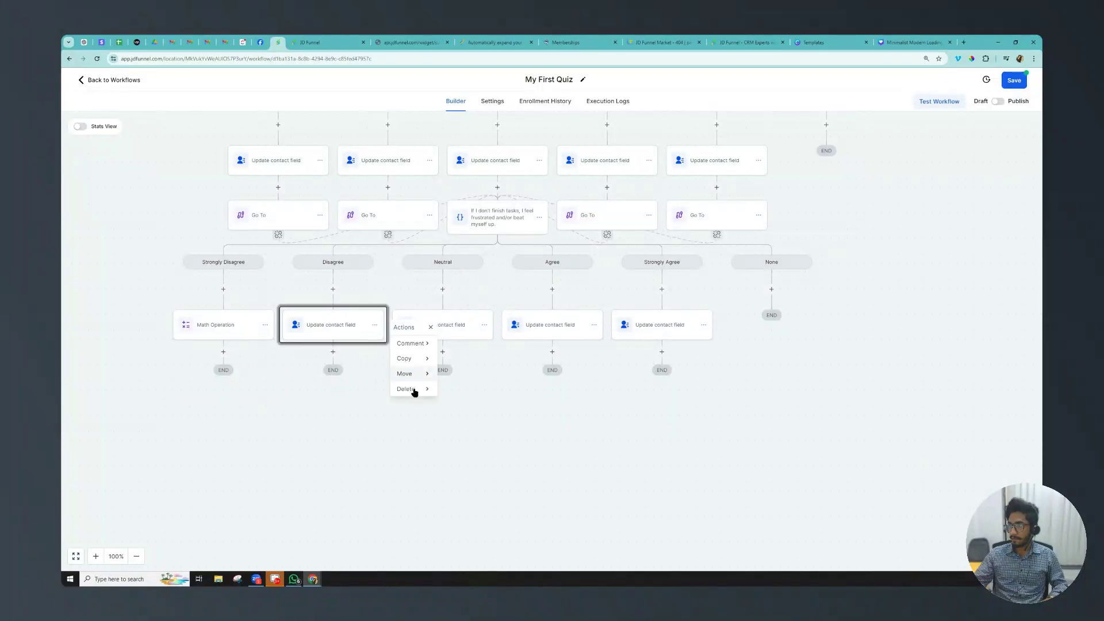
{"action": "mouse_move", "coordinate": [414, 391]}
{"action": "left_click", "coordinate": [464, 343]}
{"action": "left_click", "coordinate": [642, 346]}
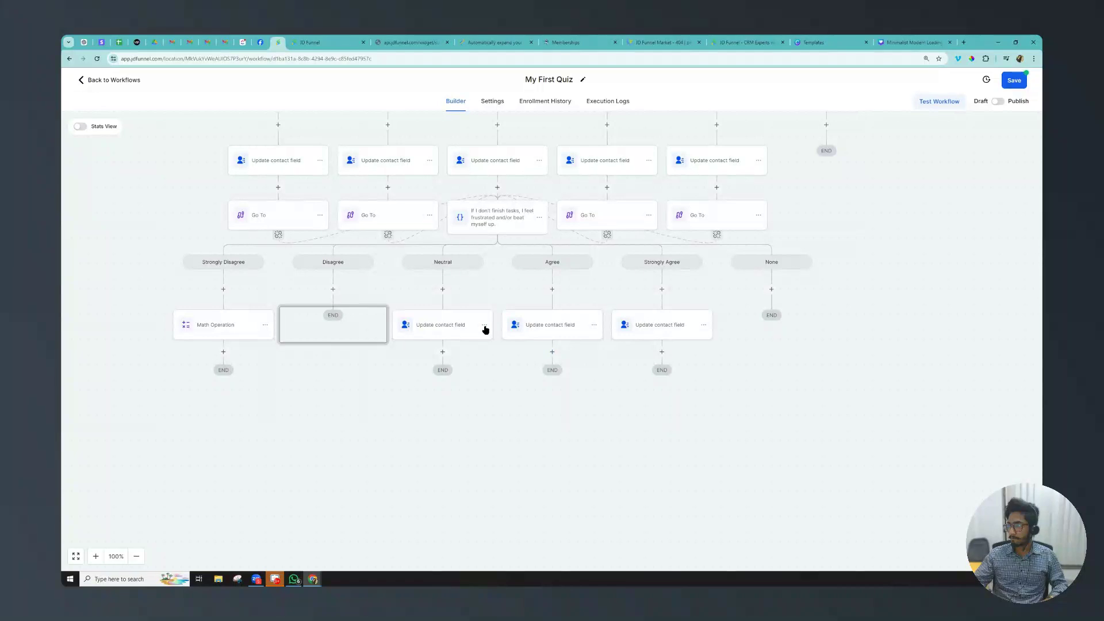
Delete the Update contact field steps from the Neutral, Agree and Strongly Agree branches
{"action": "left_click", "coordinate": [484, 327]}
{"action": "mouse_move", "coordinate": [524, 388]}
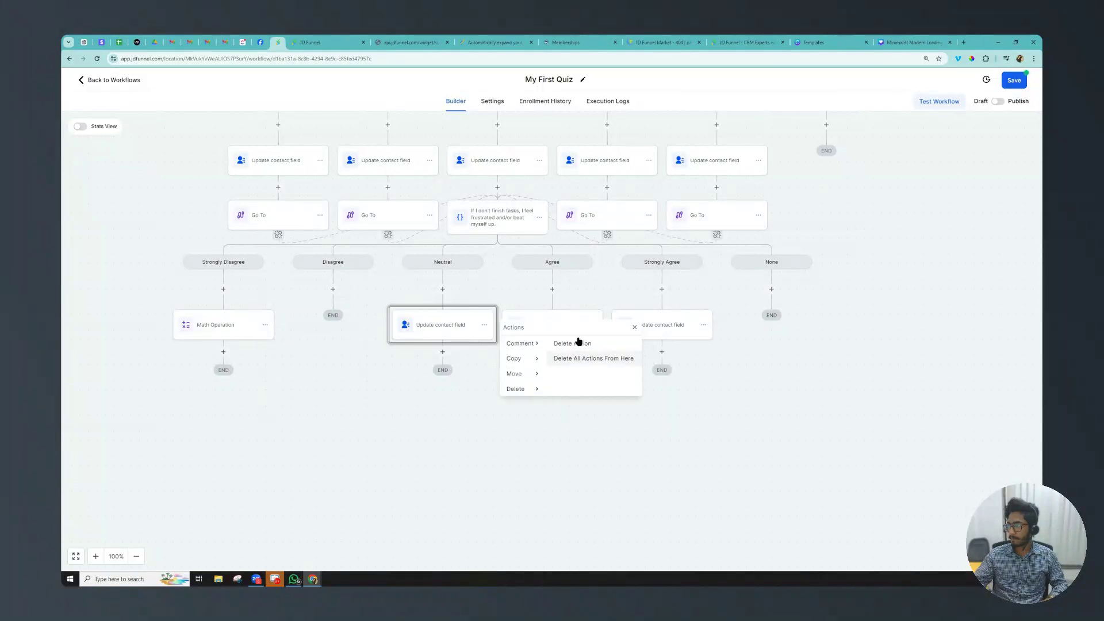
{"action": "left_click", "coordinate": [575, 343]}
{"action": "left_click", "coordinate": [639, 346]}
{"action": "left_click", "coordinate": [595, 326]}
{"action": "mouse_move", "coordinate": [633, 388]}
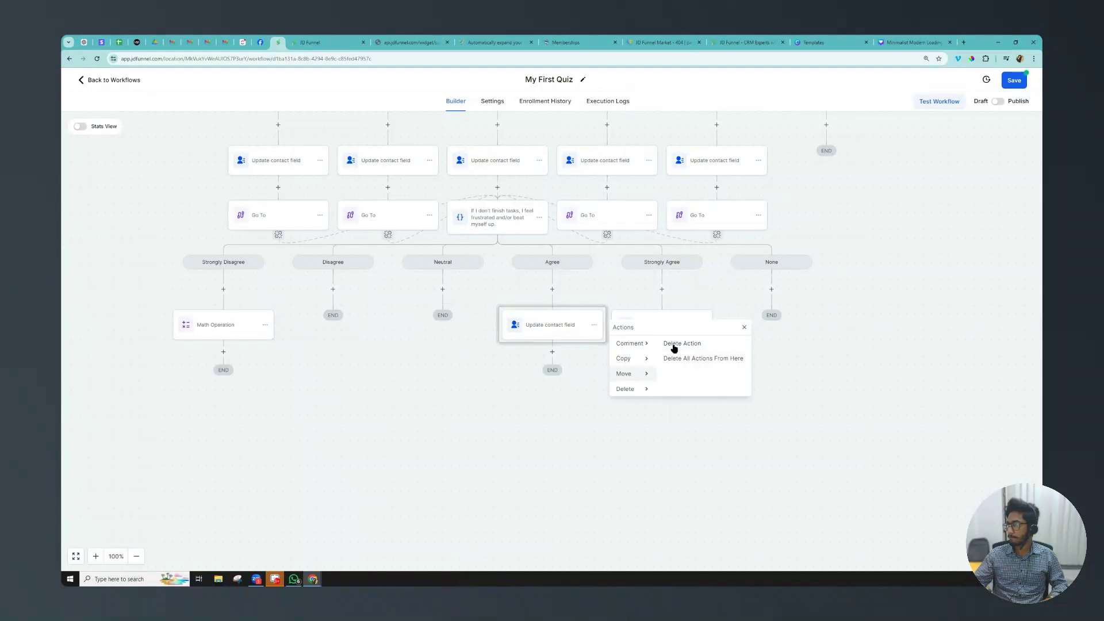
{"action": "left_click", "coordinate": [670, 345]}
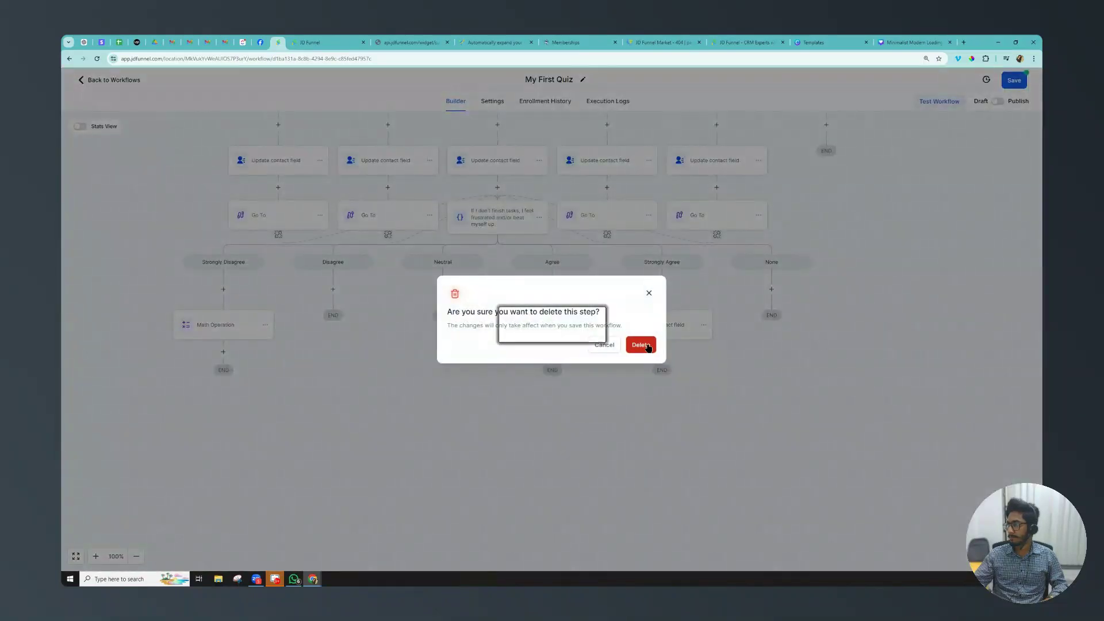
{"action": "left_click", "coordinate": [640, 345]}
{"action": "left_click", "coordinate": [704, 325]}
{"action": "mouse_move", "coordinate": [736, 388]}
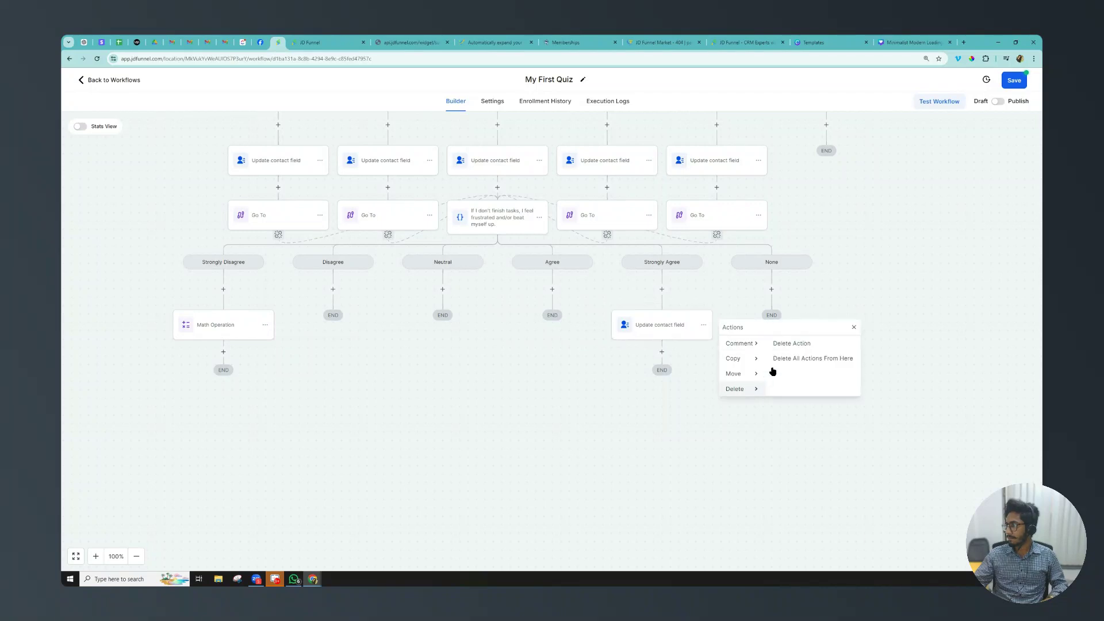
{"action": "left_click", "coordinate": [782, 343]}
Confirm the Strongly Agree deletion, then copy the math step under Disagree adding 2 to Quiz Score
{"action": "left_click", "coordinate": [642, 344]}
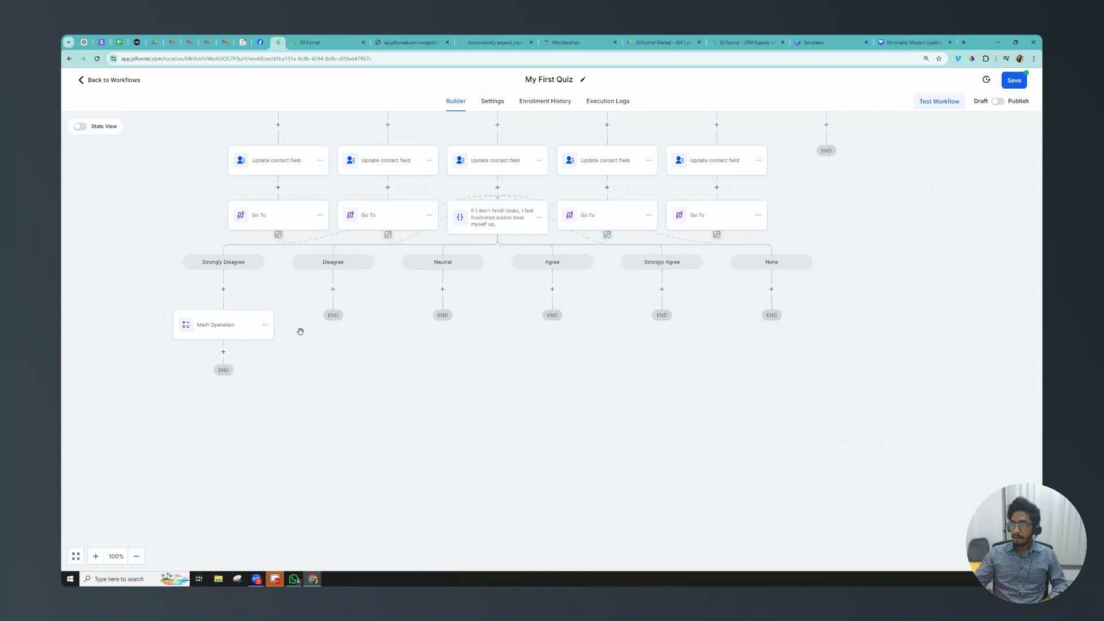
{"action": "left_click", "coordinate": [265, 326]}
{"action": "mouse_move", "coordinate": [299, 359]}
{"action": "left_click", "coordinate": [353, 344]}
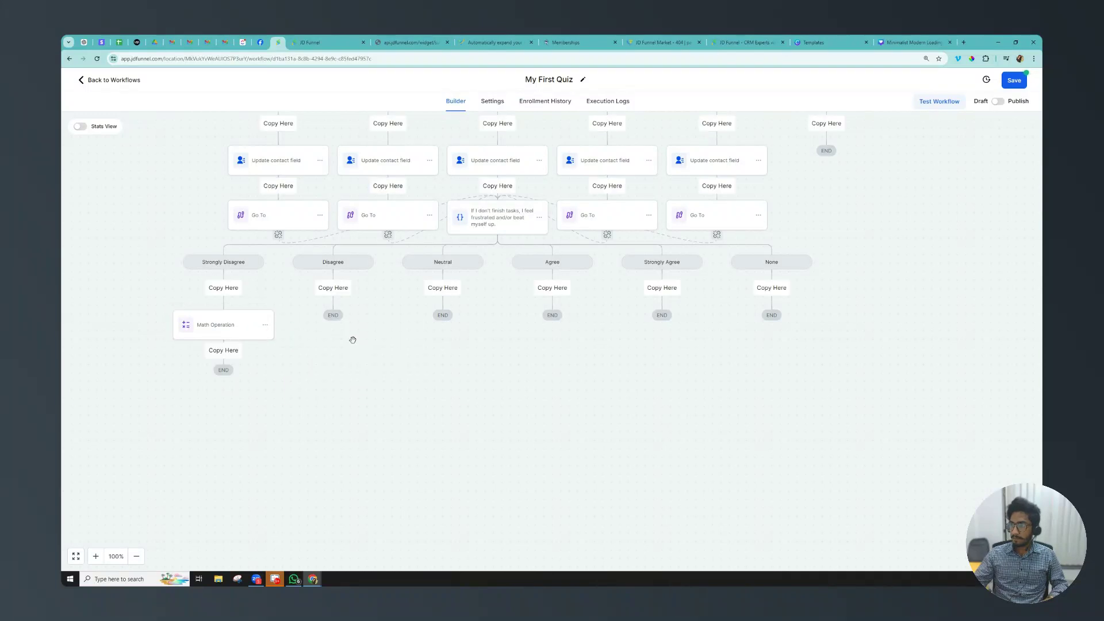
{"action": "left_click", "coordinate": [333, 287]}
{"action": "left_click", "coordinate": [324, 324]}
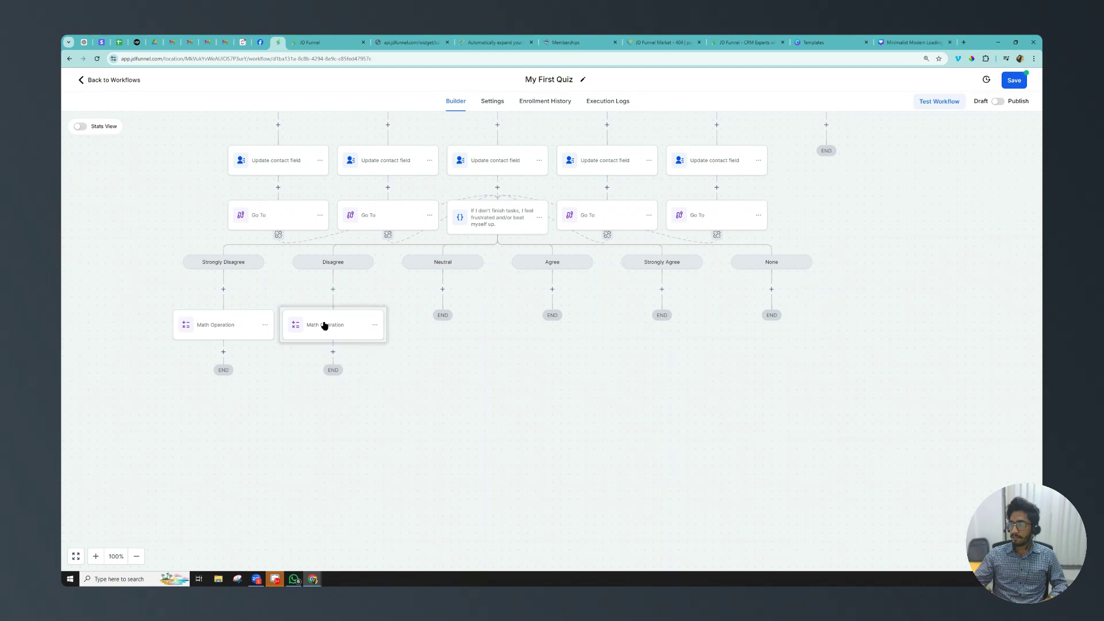
{"action": "left_click", "coordinate": [898, 273]}
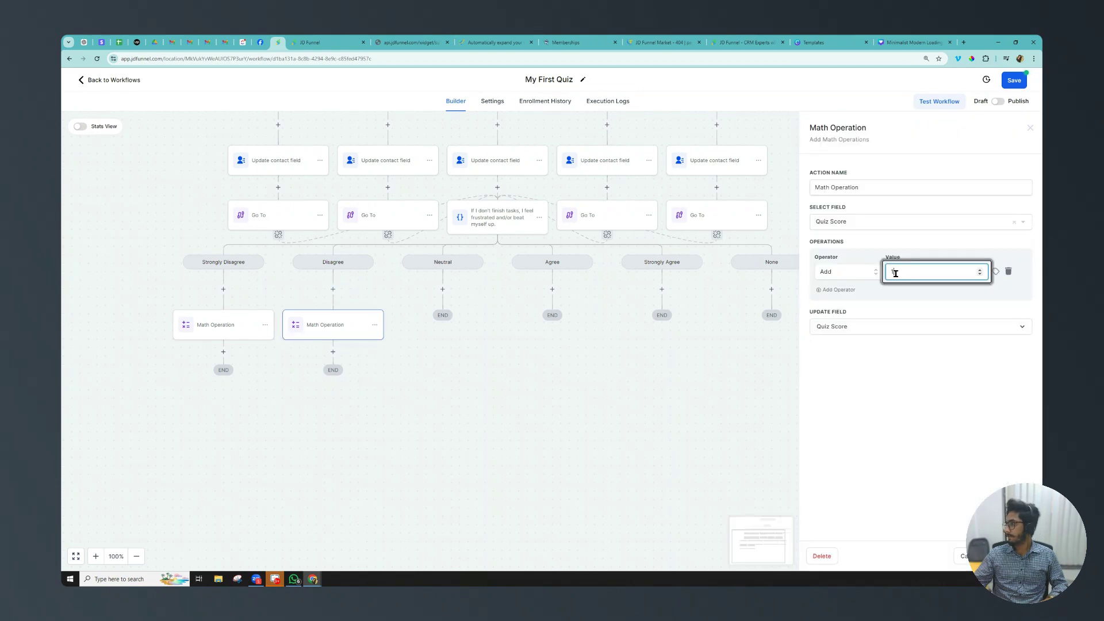
{"action": "type", "text": "2"}
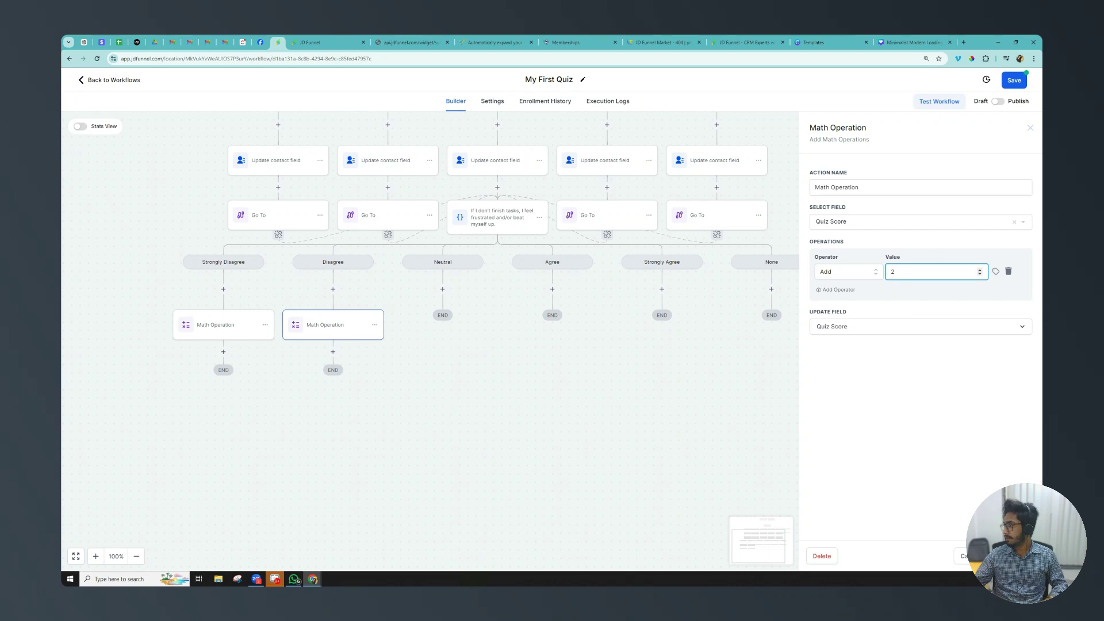
{"action": "left_click", "coordinate": [560, 250]}
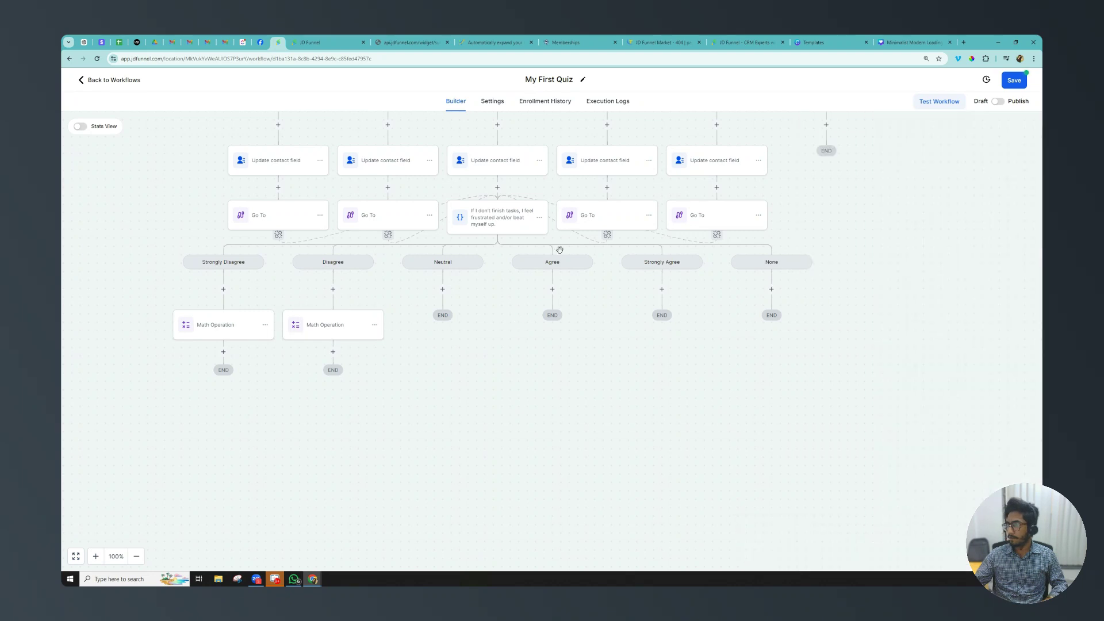
Copy the score step under the Neutral answer, set to add 3 to Quiz Score
{"action": "left_click", "coordinate": [375, 324]}
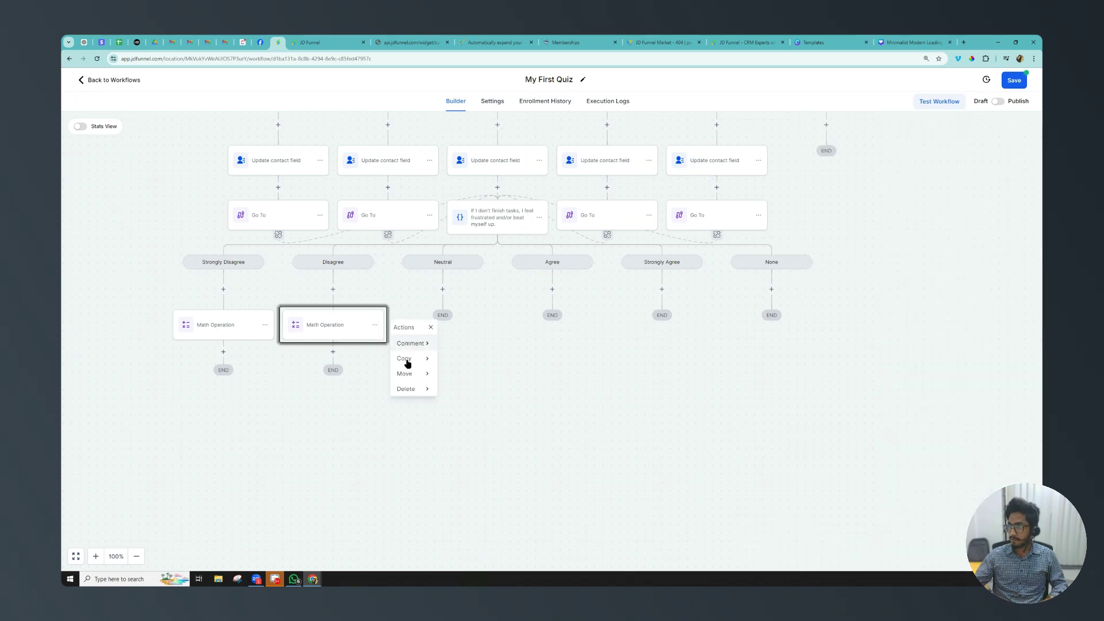
{"action": "mouse_move", "coordinate": [429, 359]}
{"action": "left_click", "coordinate": [464, 352]}
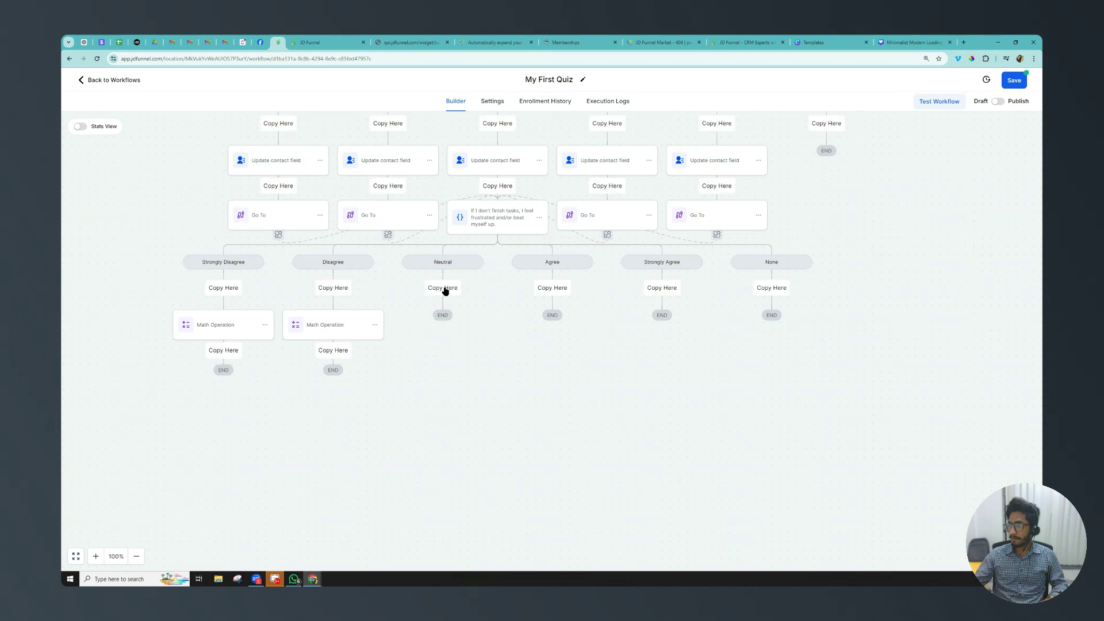
{"action": "left_click", "coordinate": [444, 289]}
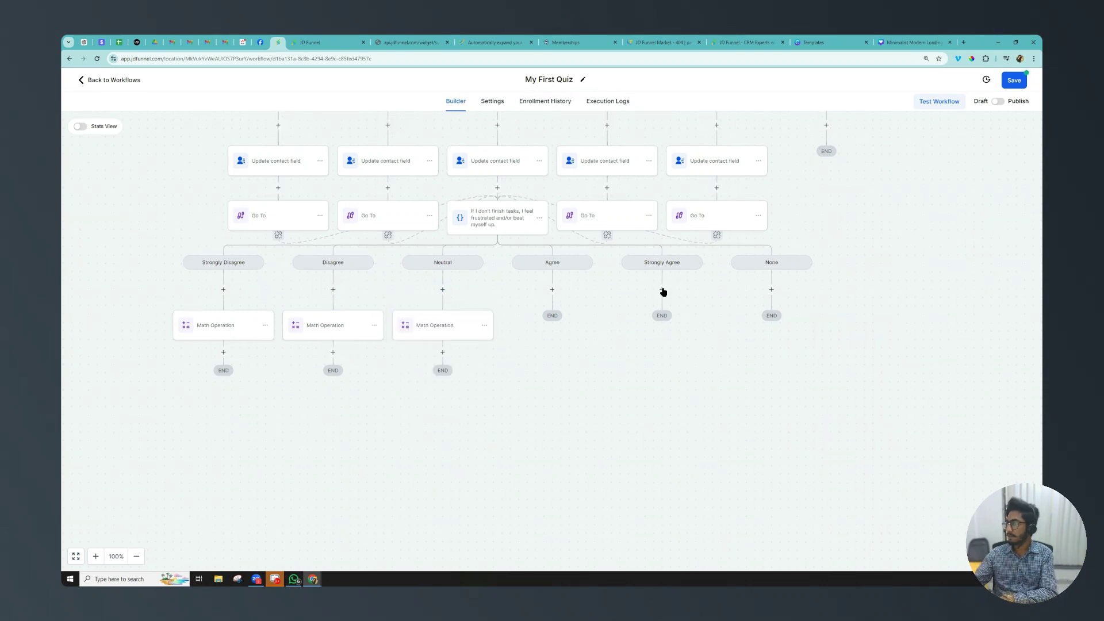
{"action": "left_click", "coordinate": [900, 271]}
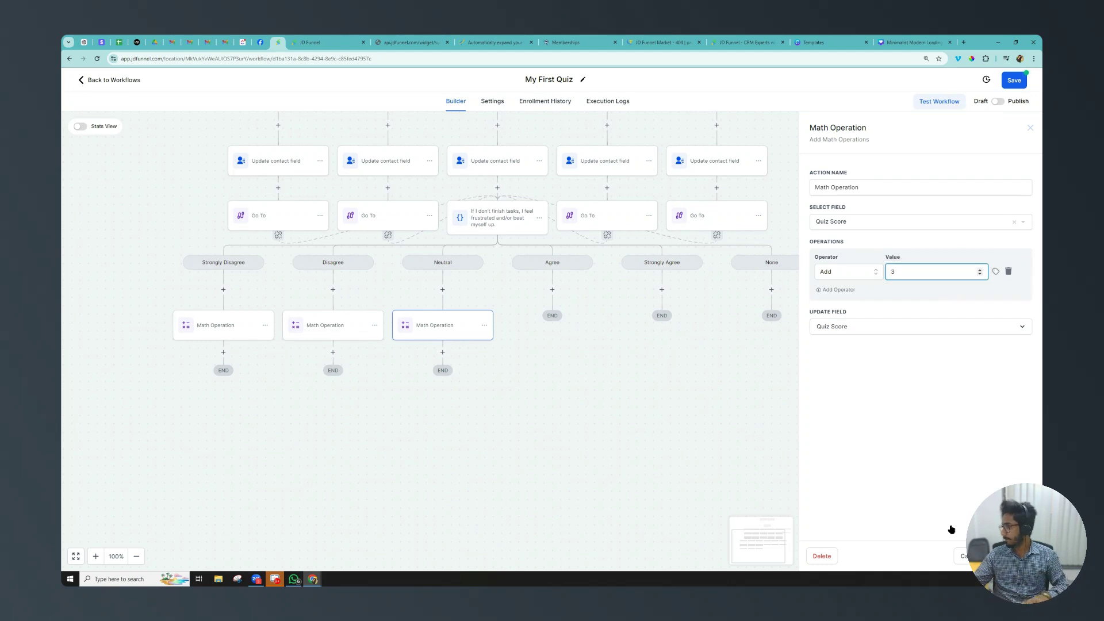
{"action": "left_click", "coordinate": [690, 381]}
{"action": "left_click", "coordinate": [484, 325]}
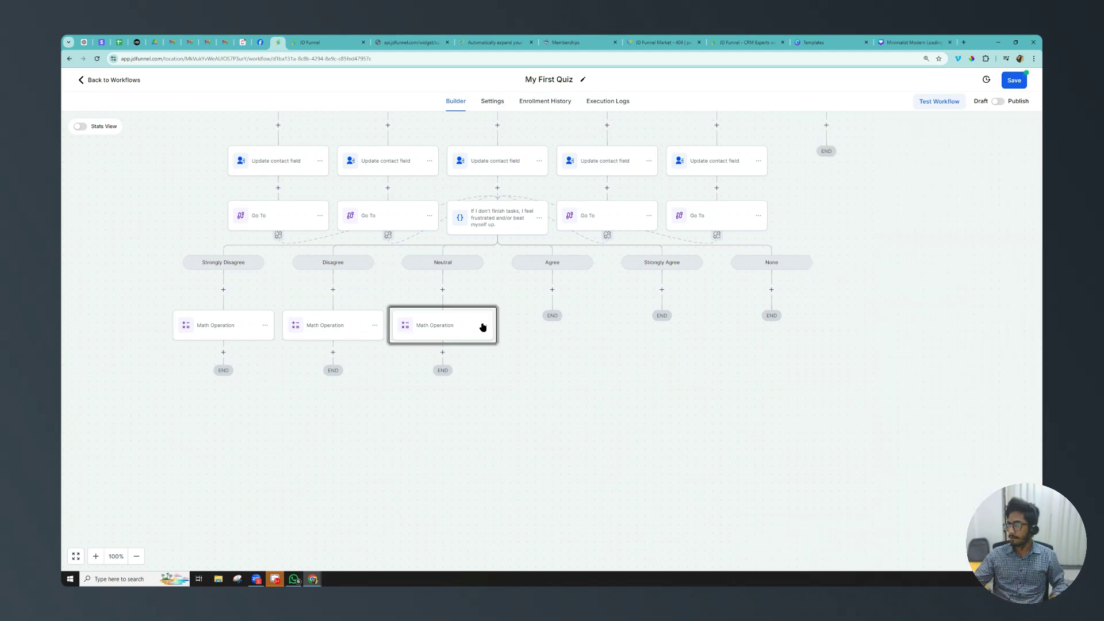
Paste a copy of the score step under Agree, adding 4 to Quiz Score
{"action": "mouse_move", "coordinate": [514, 358]}
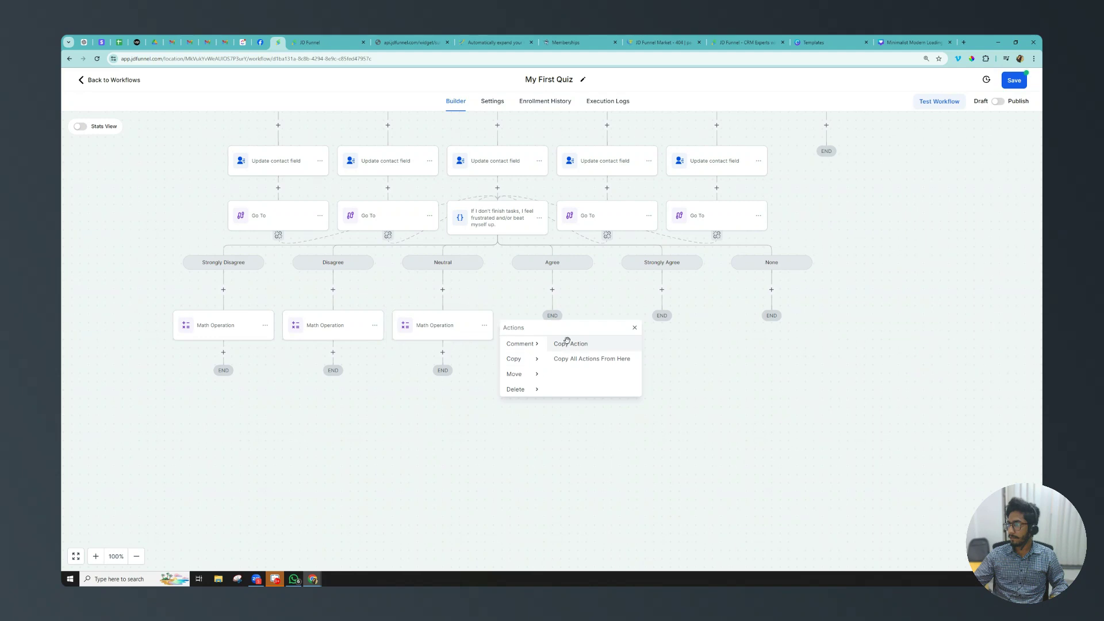
{"action": "left_click", "coordinate": [564, 345]}
{"action": "left_click", "coordinate": [555, 289]}
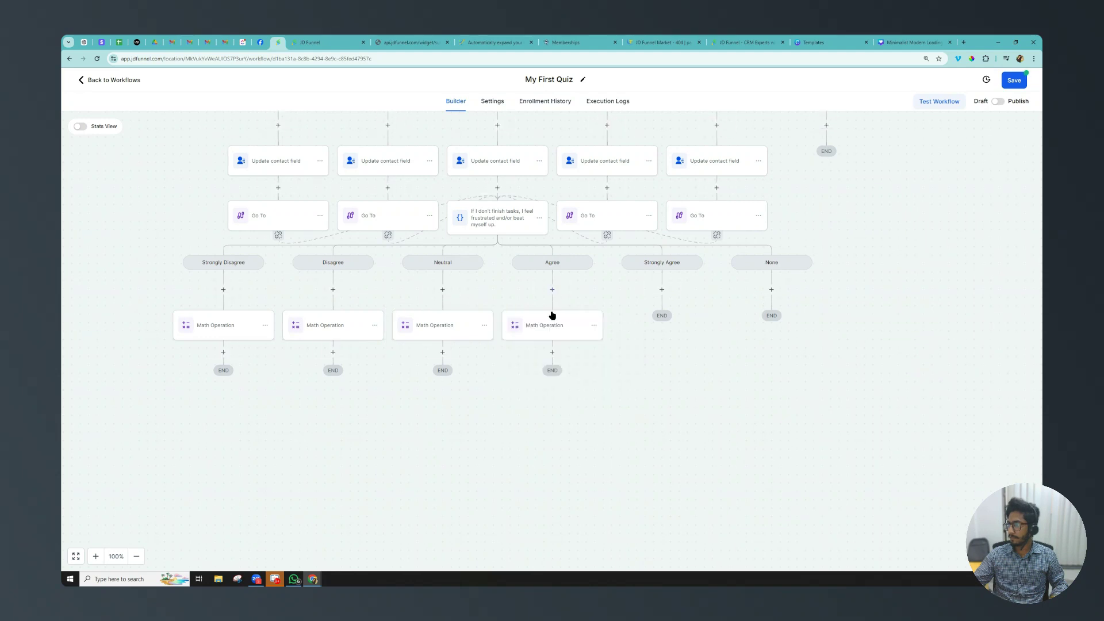
{"action": "left_click", "coordinate": [548, 327]}
{"action": "double_click", "coordinate": [886, 273]}
{"action": "type", "text": "4"}
{"action": "left_click", "coordinate": [962, 556]}
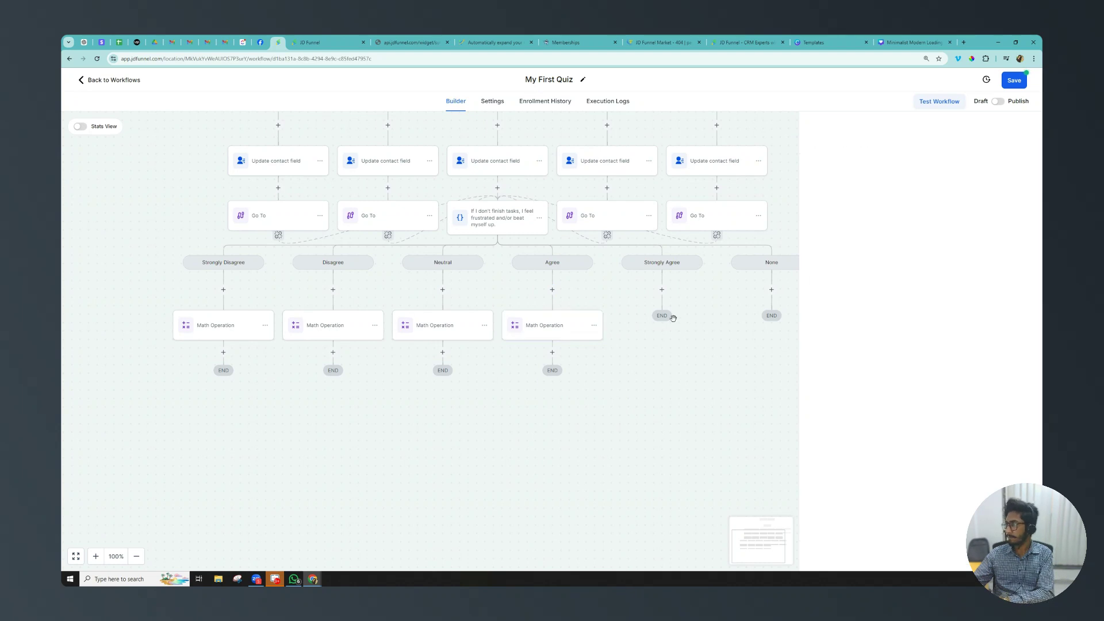
Copy the Agree score step under Strongly Agree with its value changed to 5
{"action": "left_click", "coordinate": [594, 326]}
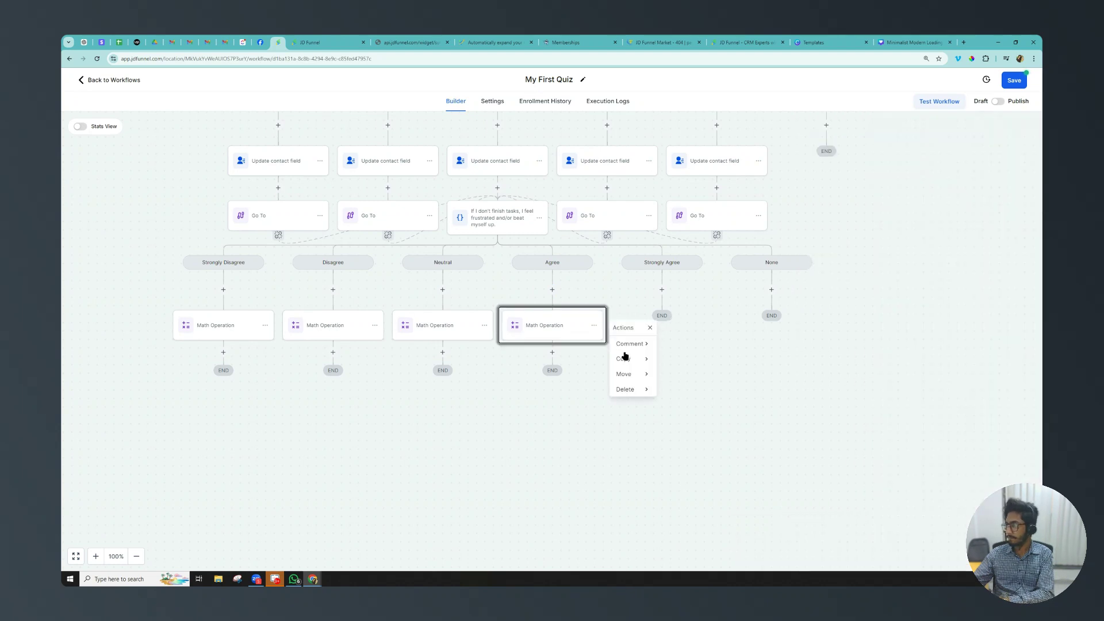
{"action": "left_click", "coordinate": [659, 353]}
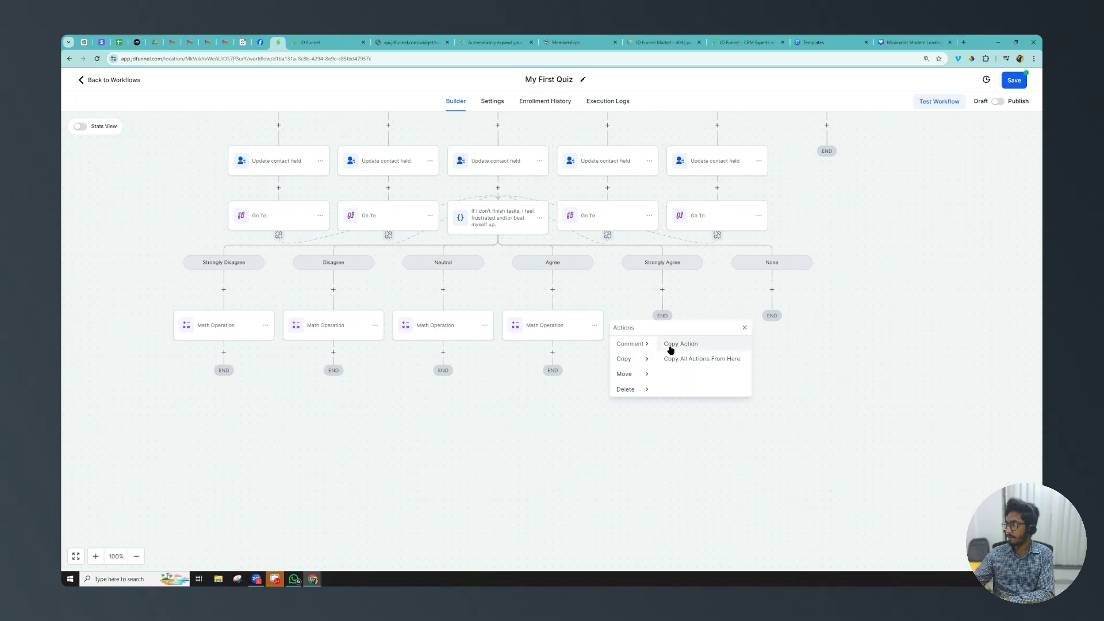
{"action": "left_click", "coordinate": [680, 344]}
{"action": "left_click", "coordinate": [665, 294]}
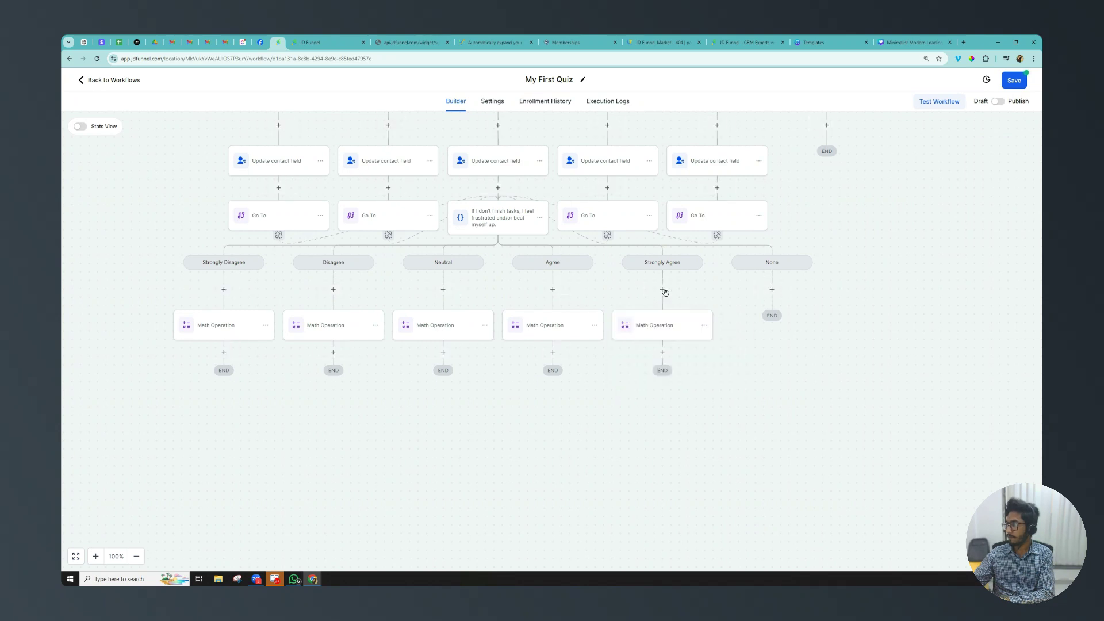
{"action": "double_click", "coordinate": [889, 272]}
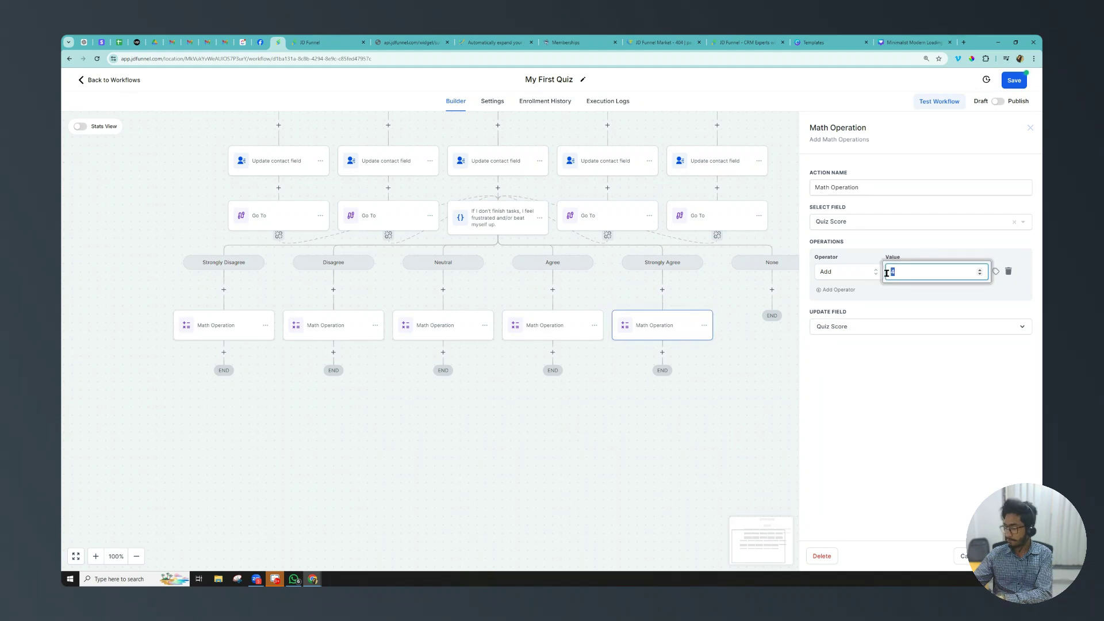
{"action": "type", "text": "5"}
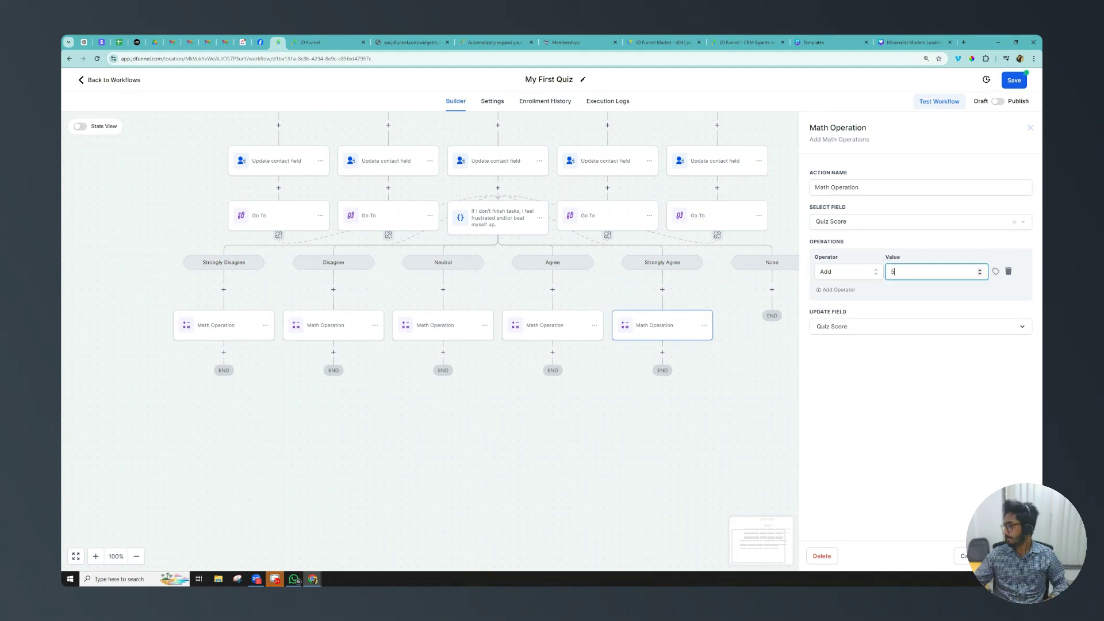
{"action": "left_click", "coordinate": [1012, 556]}
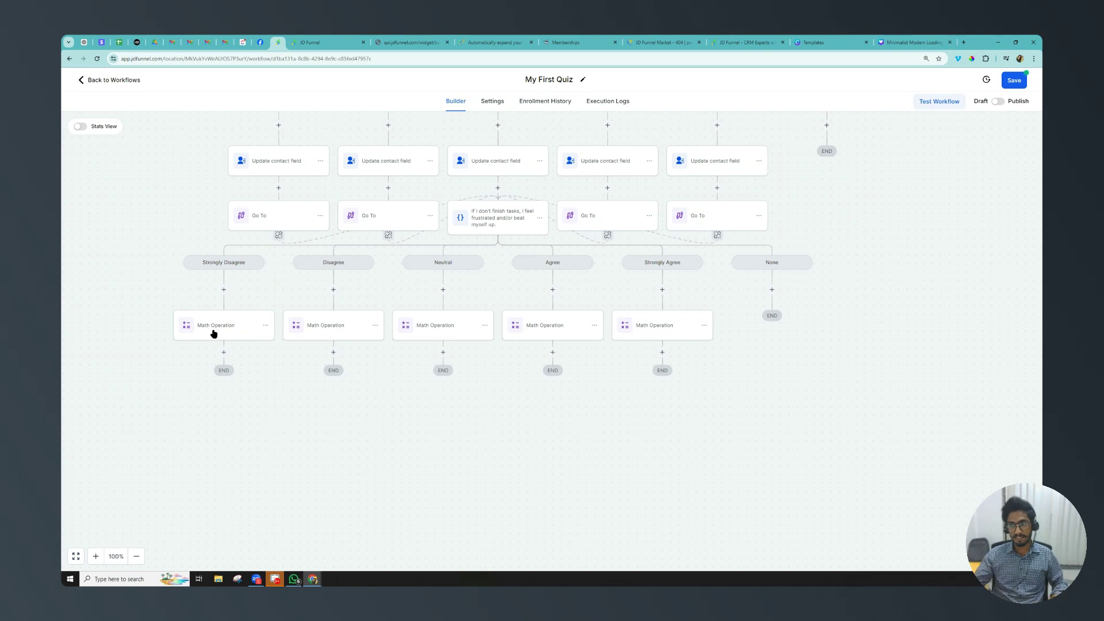
Add an If / Else step after the Neutral score step, named 'Score based Email Distribution', first branch '1-5'
{"action": "left_click", "coordinate": [444, 353]}
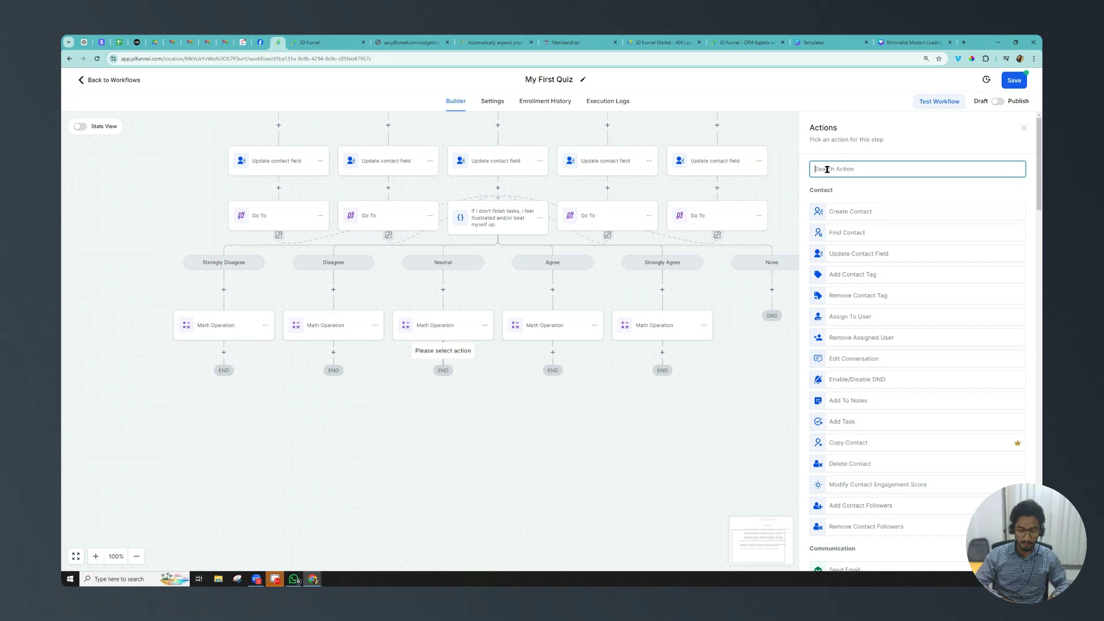
{"action": "type", "text": "If"}
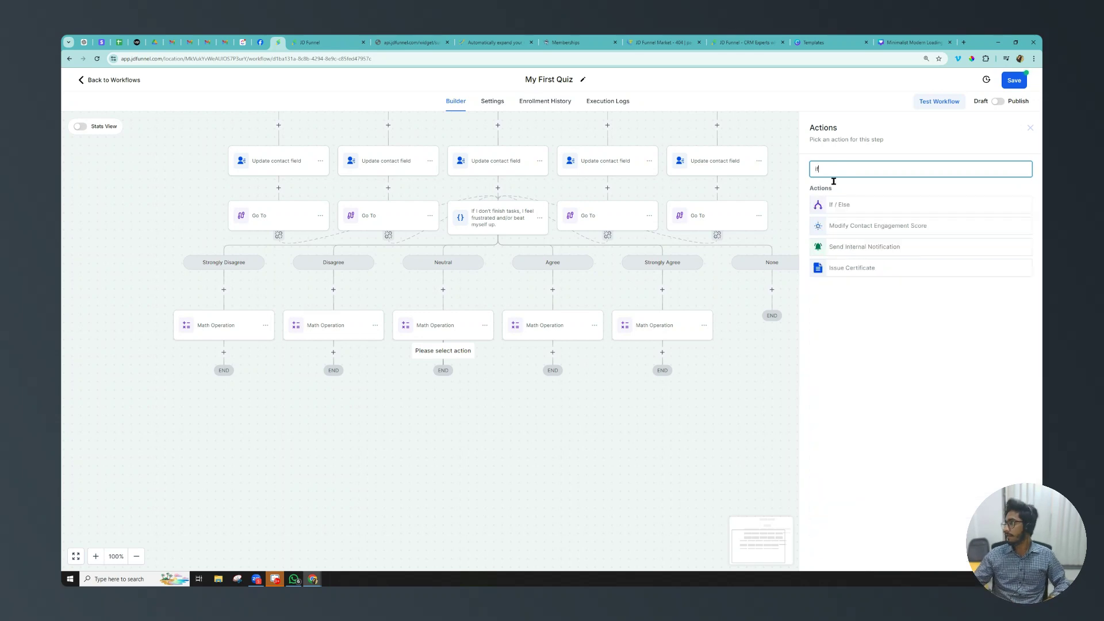
{"action": "left_click", "coordinate": [841, 210]}
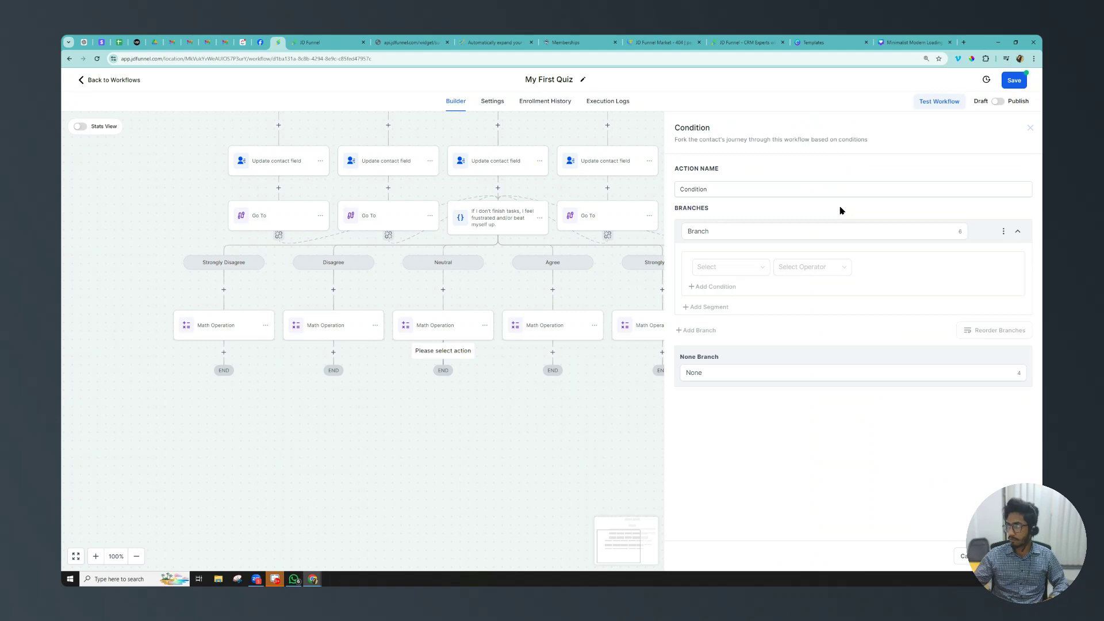
{"action": "left_click", "coordinate": [710, 233]}
{"action": "double_click", "coordinate": [710, 233]}
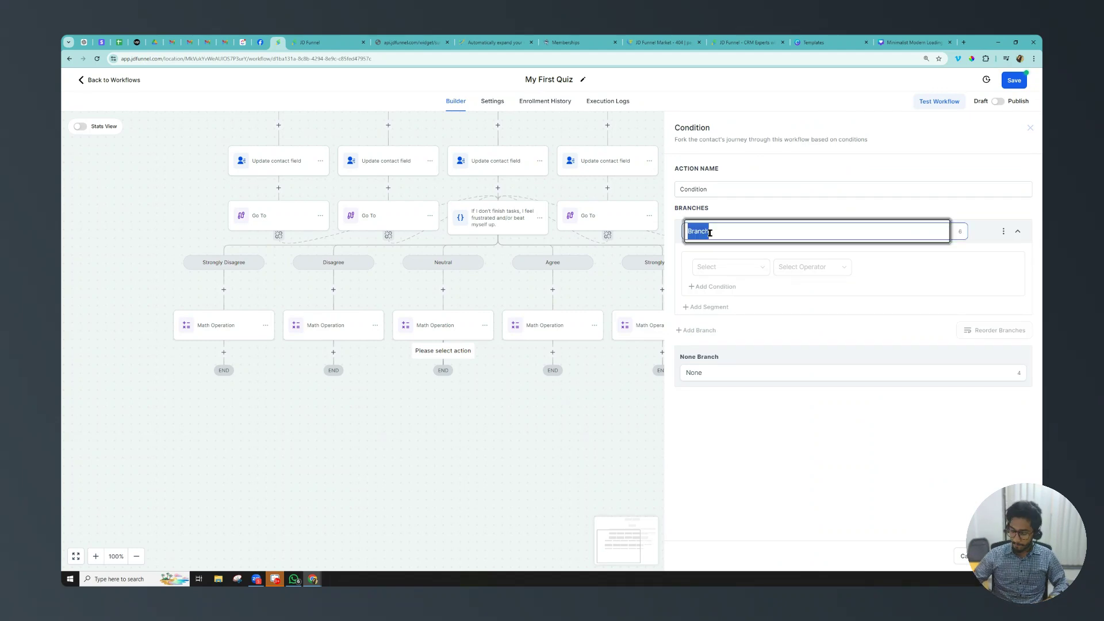
{"action": "type", "text": "1-5"}
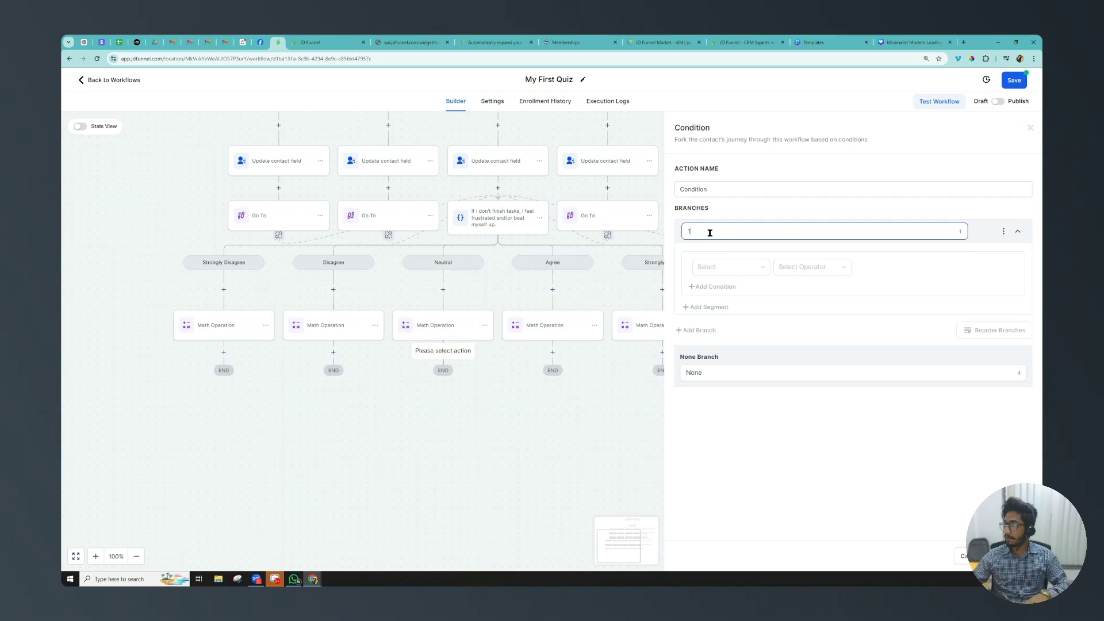
{"action": "double_click", "coordinate": [707, 189]}
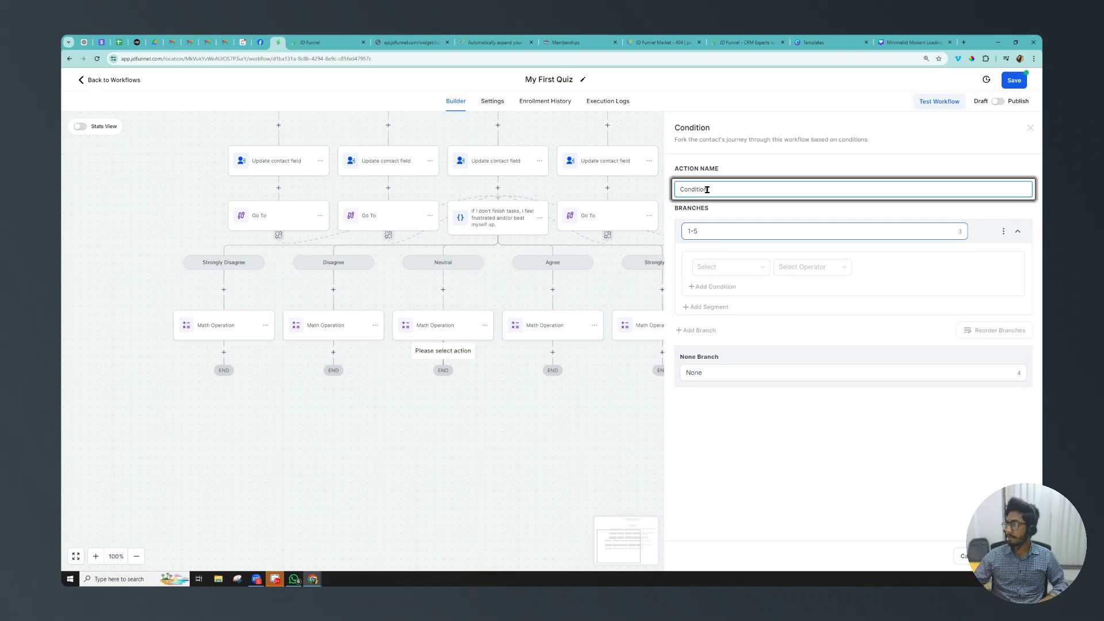
{"action": "type", "text": "Score "}
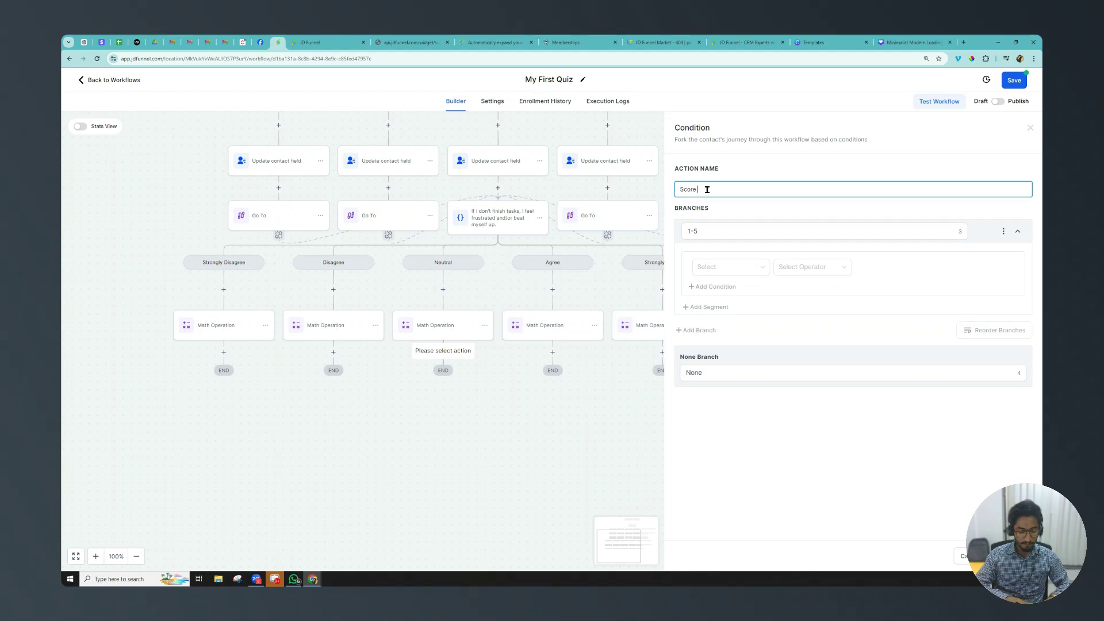
{"action": "type", "text": "based"}
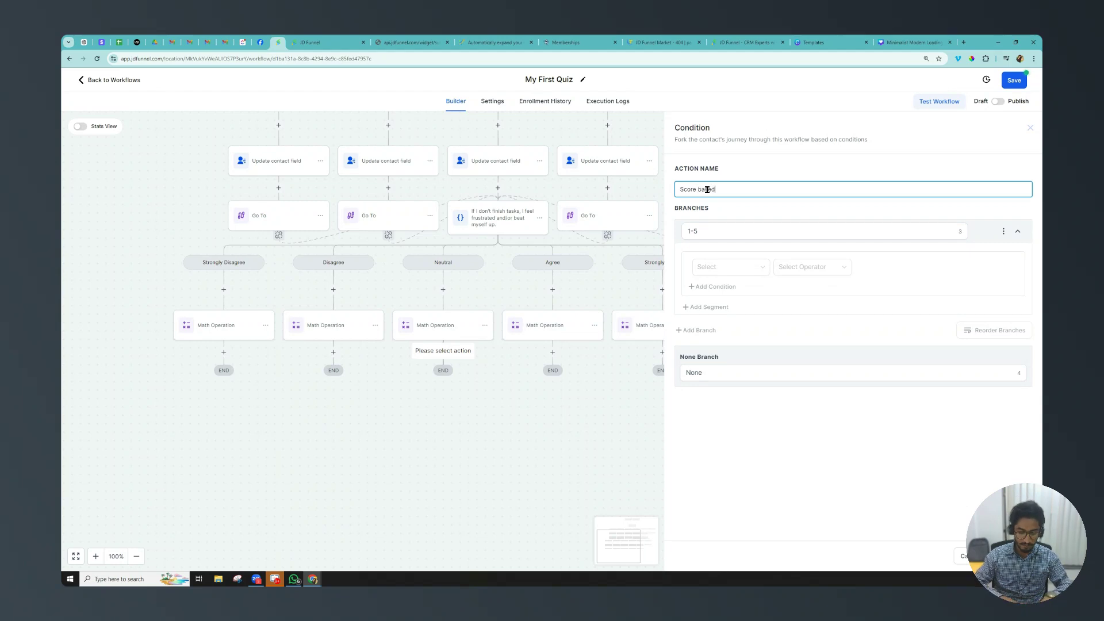
{"action": "type", "text": " Email Distr"}
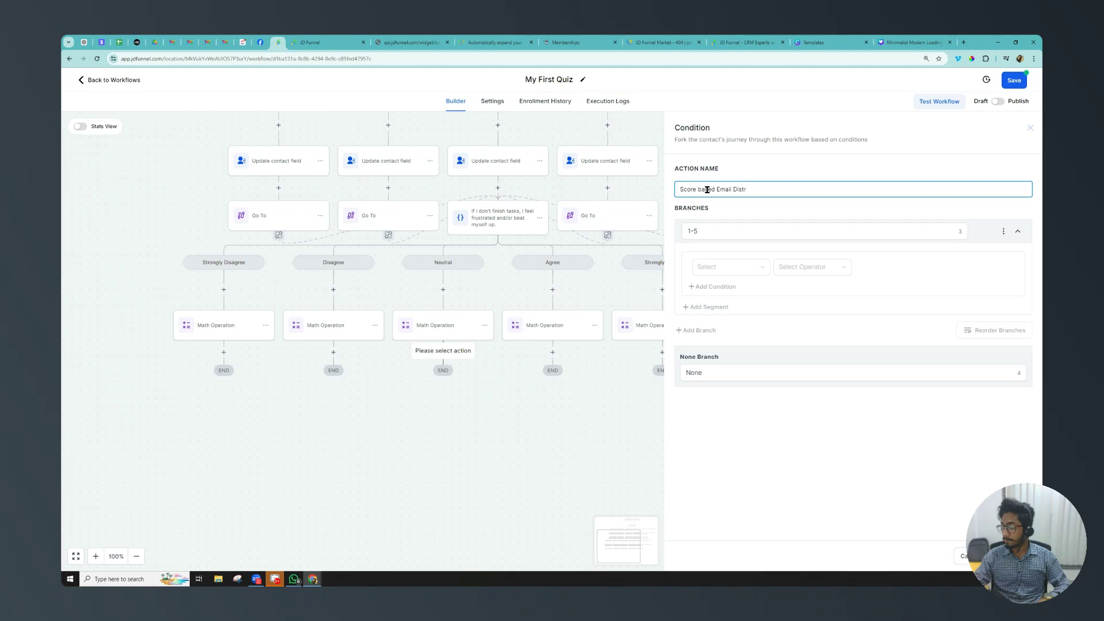
{"action": "type", "text": "ibutions"}
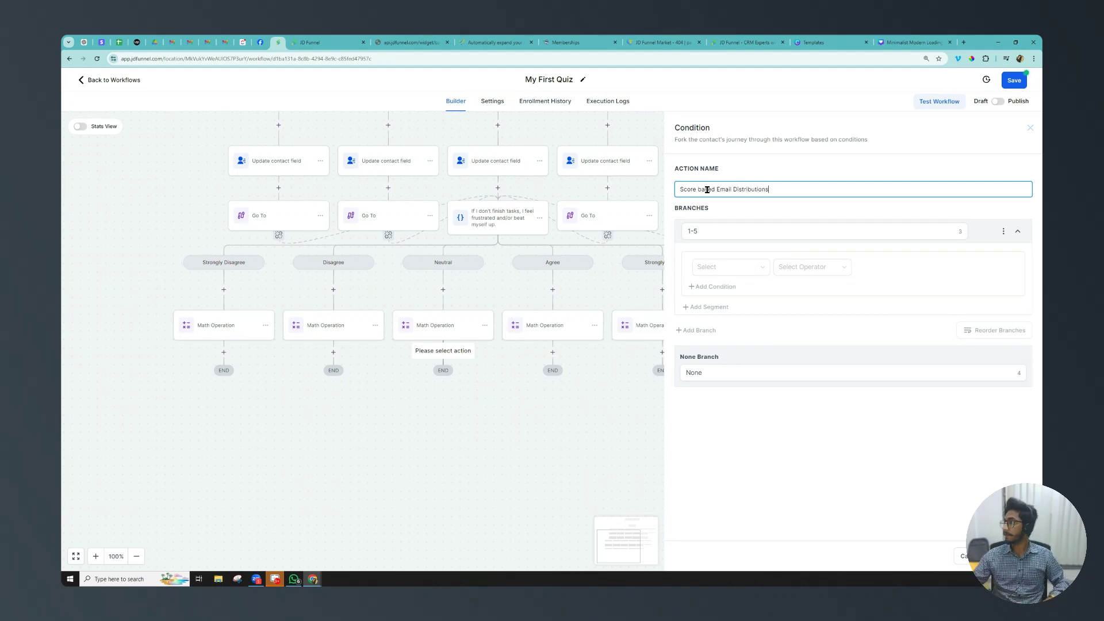
{"action": "key", "text": "BackSpace"}
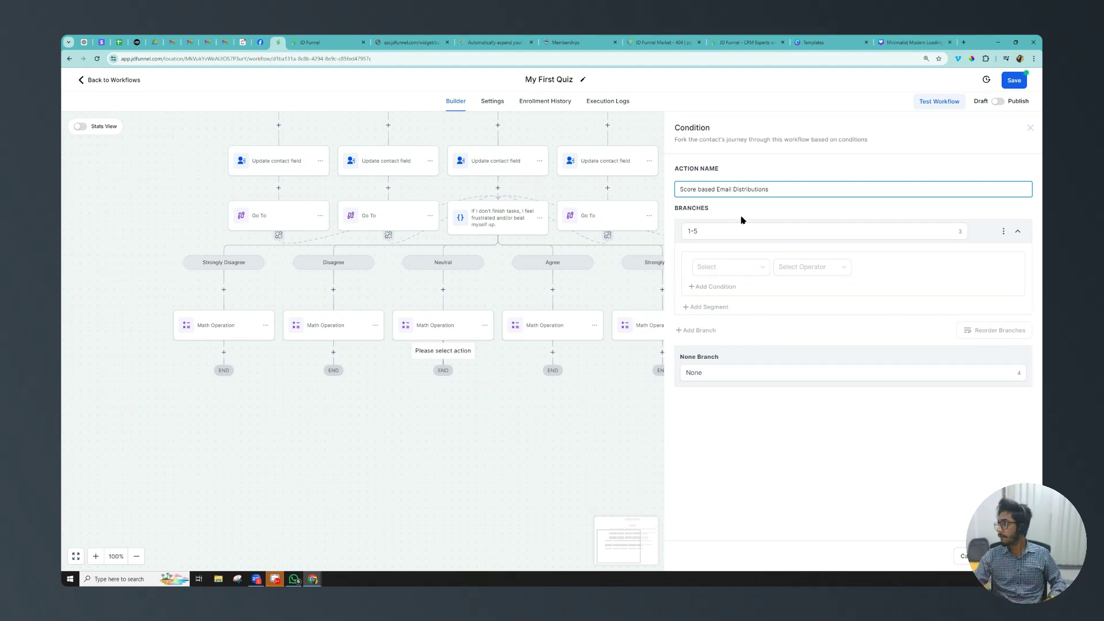
Set the 1-5 branch condition to Quiz Score less than or equal to 5
{"action": "left_click", "coordinate": [716, 274]}
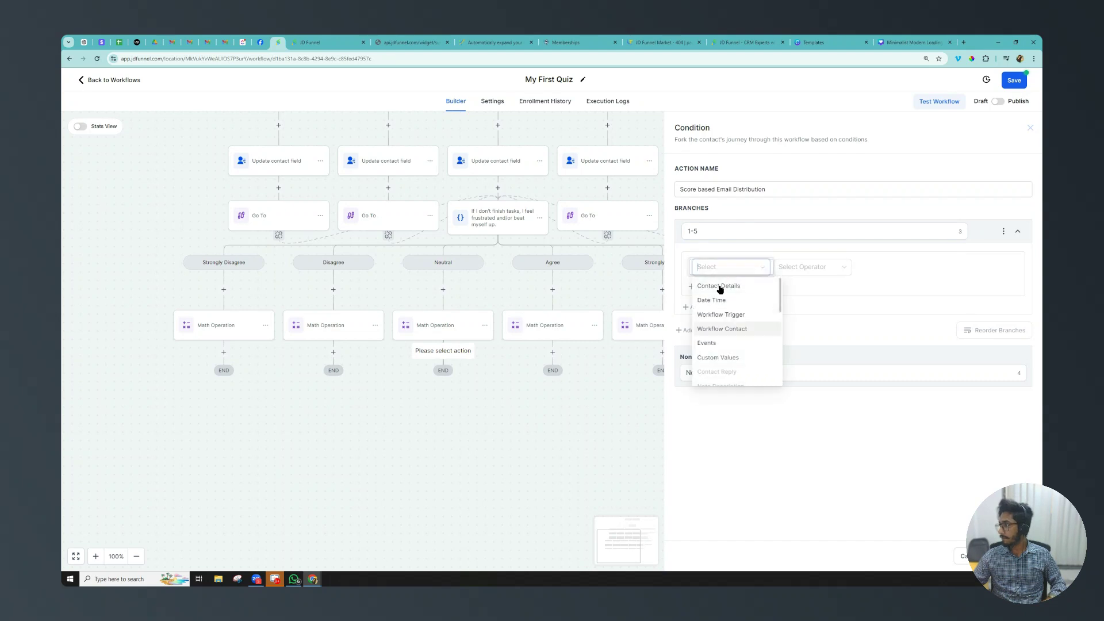
{"action": "left_click", "coordinate": [720, 289]}
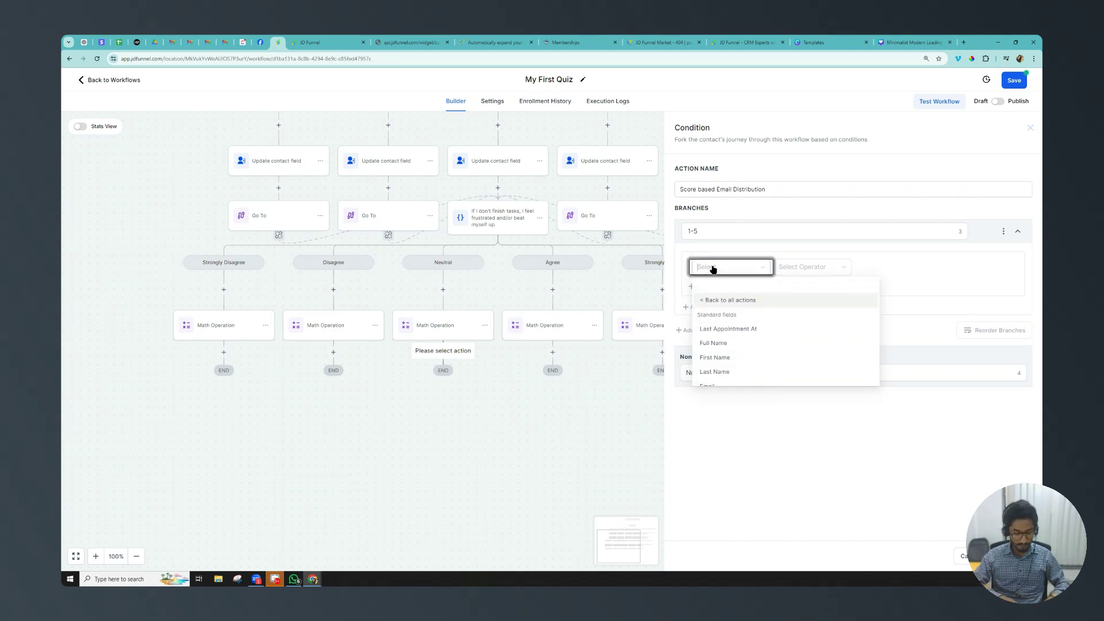
{"action": "type", "text": "quiz"}
{"action": "left_click", "coordinate": [716, 301]}
{"action": "left_click", "coordinate": [802, 268]}
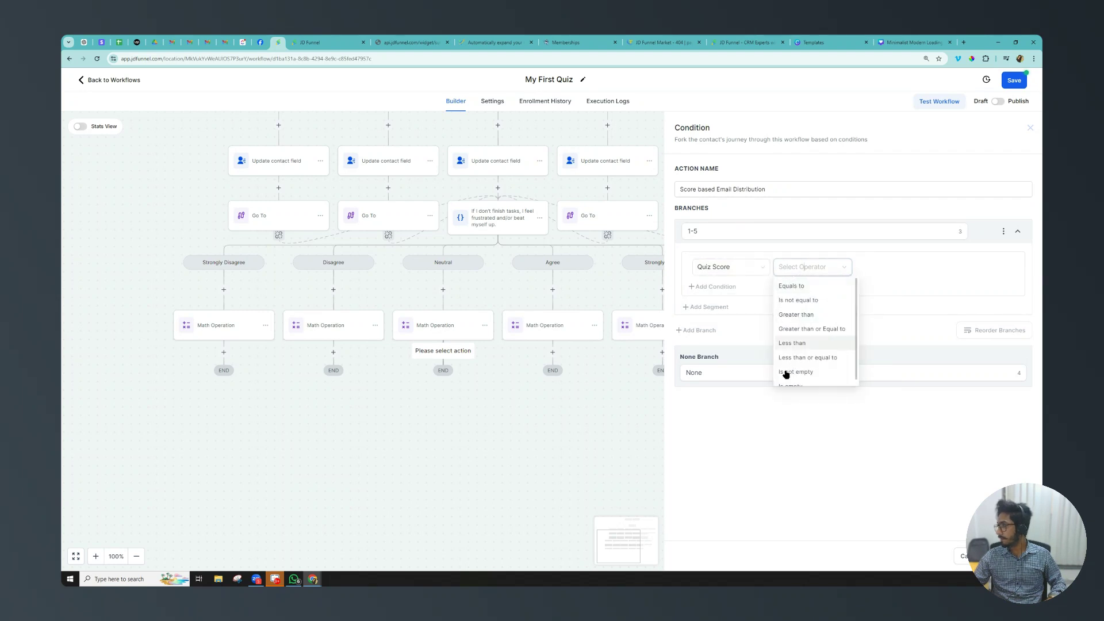
{"action": "left_click", "coordinate": [799, 343]}
{"action": "left_click", "coordinate": [879, 265]}
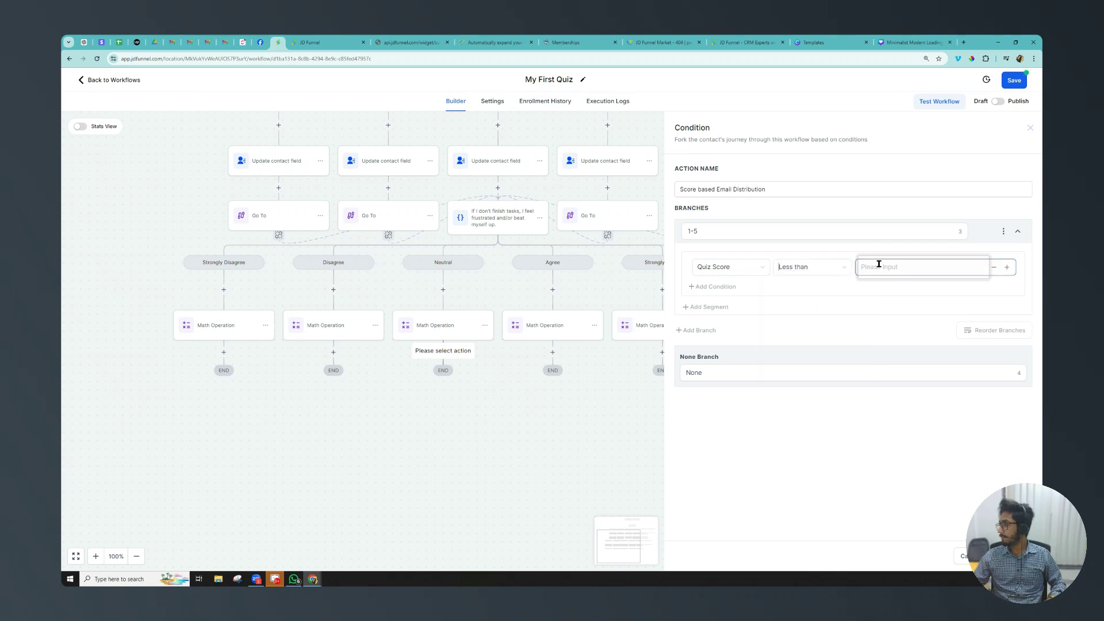
{"action": "type", "text": "5"}
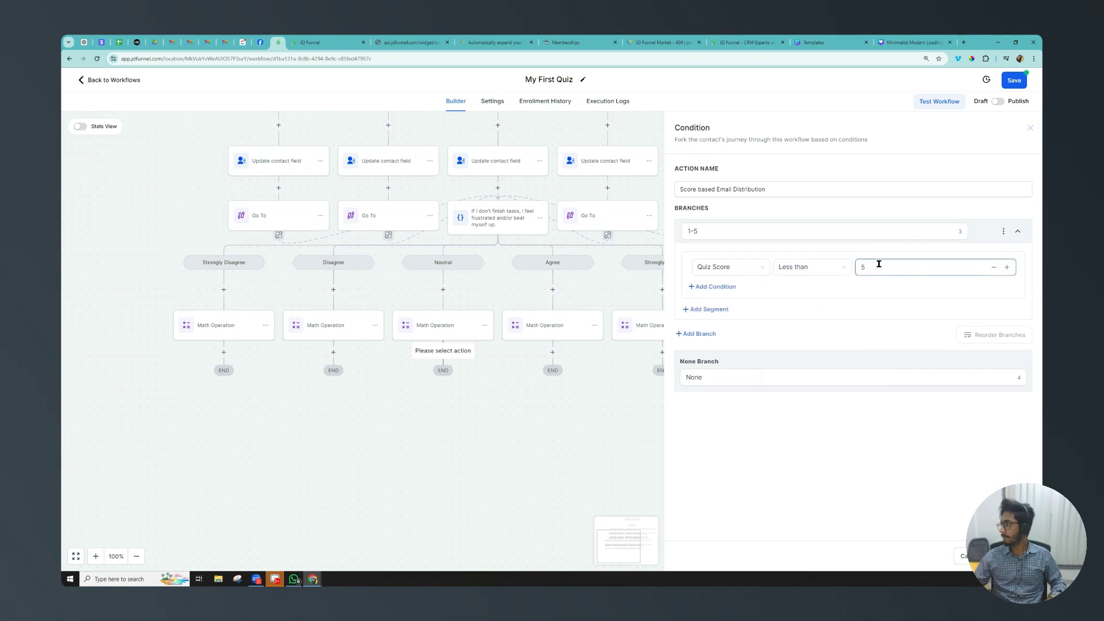
{"action": "left_click", "coordinate": [799, 267]}
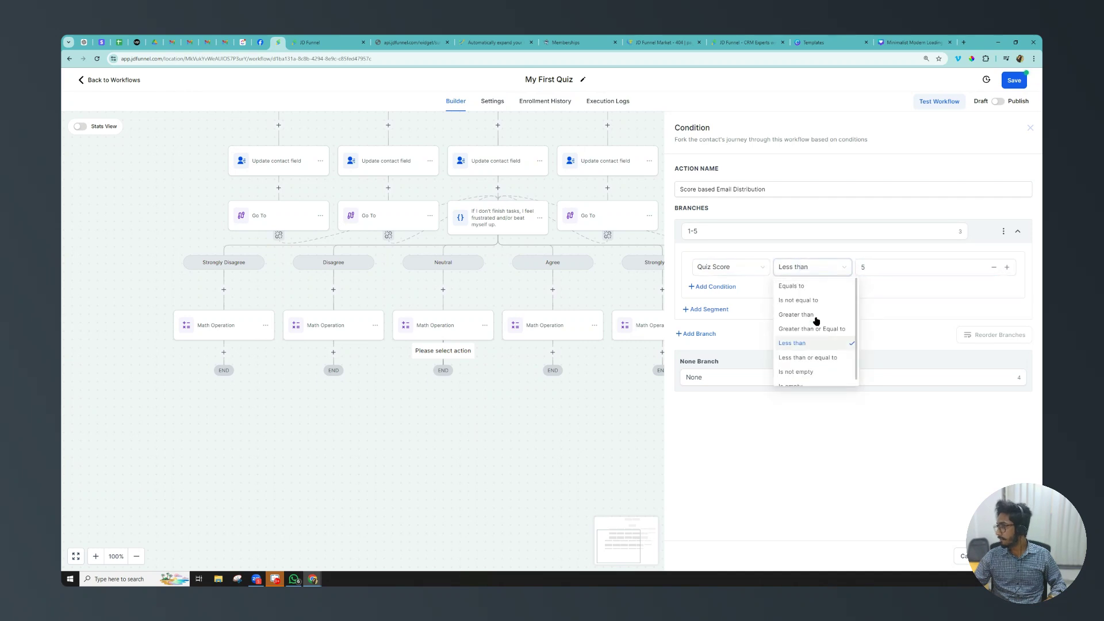
{"action": "left_click", "coordinate": [813, 358]}
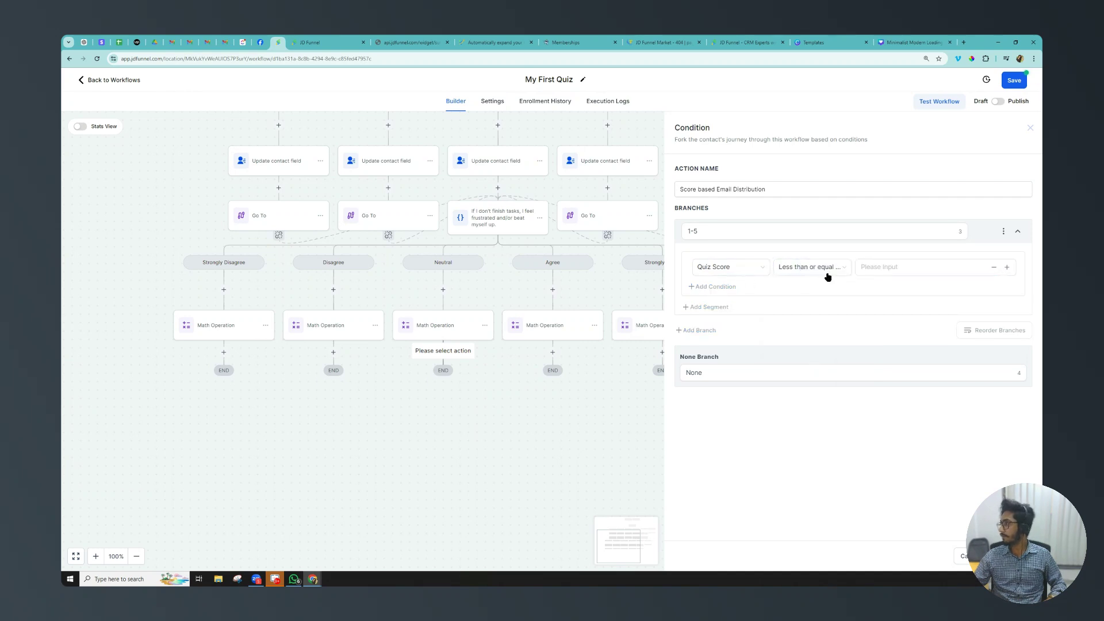
{"action": "left_click", "coordinate": [889, 269]}
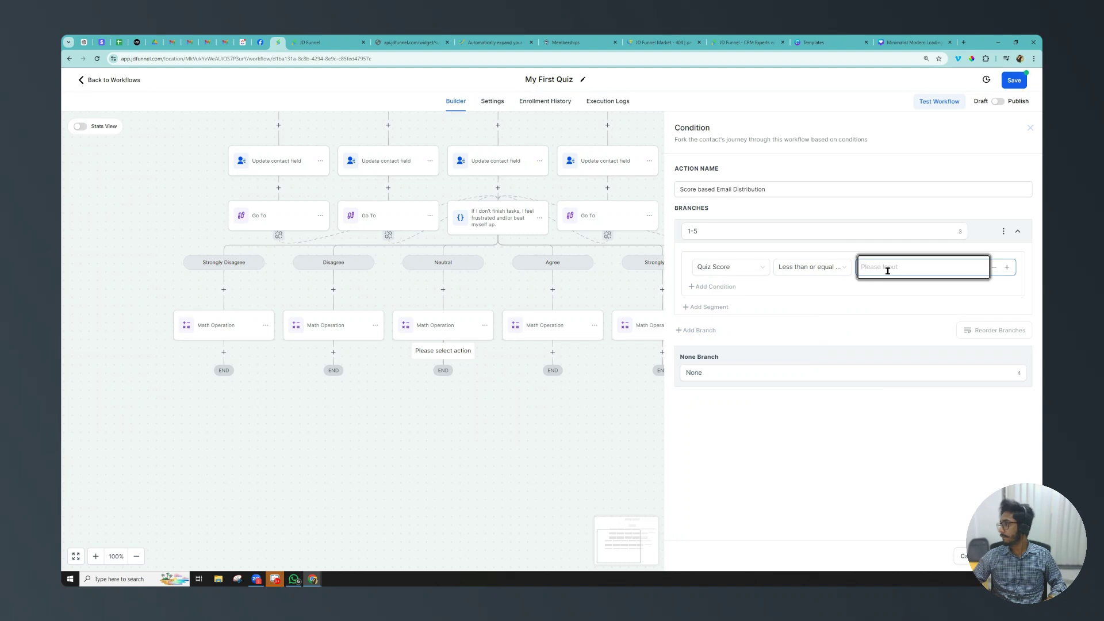
{"action": "type", "text": "5"}
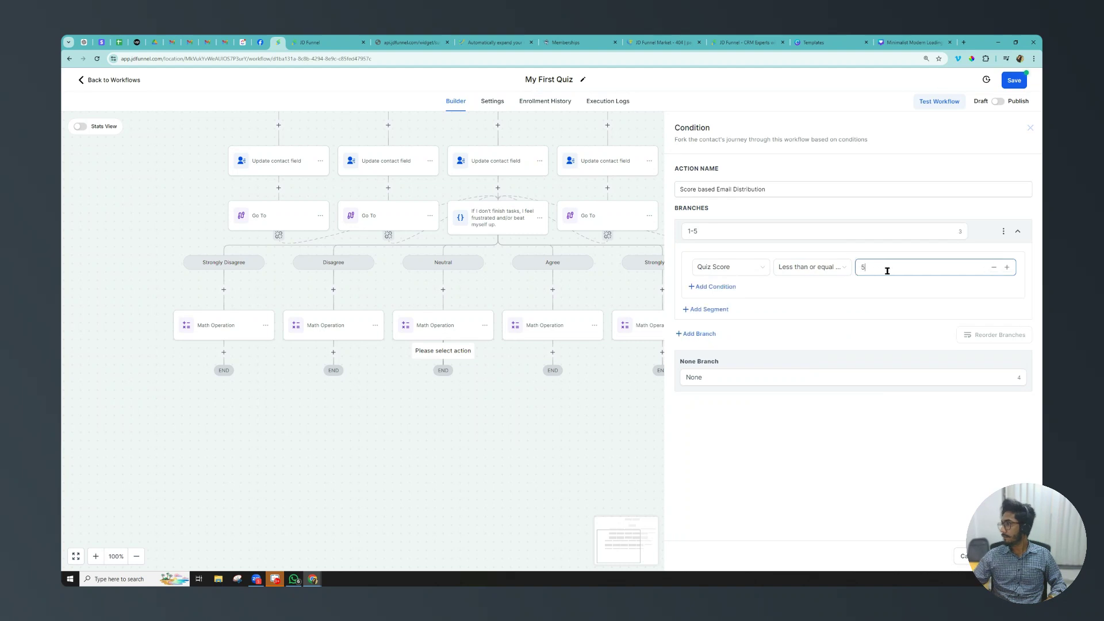
{"action": "left_click", "coordinate": [1003, 230]}
Duplicate the 1-5 branch as 6-10 and set its condition to Quiz Score greater than 5
{"action": "left_click", "coordinate": [970, 235]}
{"action": "left_click", "coordinate": [721, 339]}
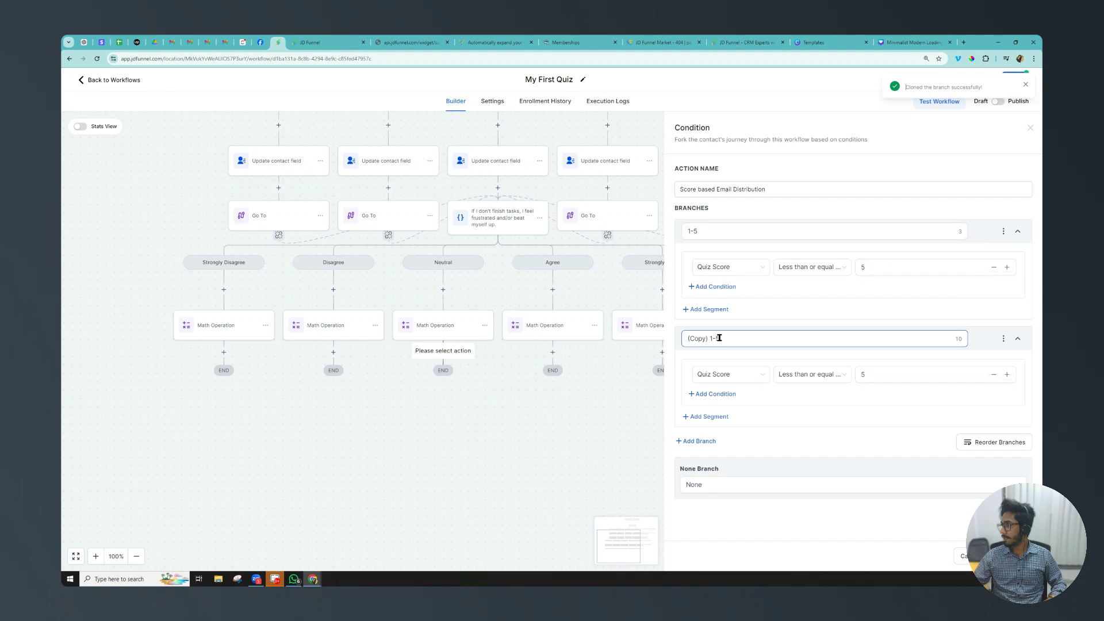
{"action": "key", "text": "BackSpace"}
{"action": "key", "text": "BackSpace"}
{"action": "key", "text": "BackSpace"}
{"action": "key", "text": "BackSpace"}
{"action": "key", "text": "BackSpace"}
{"action": "key", "text": "BackSpace"}
{"action": "key", "text": "BackSpace"}
{"action": "key", "text": "BackSpace"}
{"action": "key", "text": "BackSpace"}
{"action": "type", "text": "6"}
{"action": "left_click", "coordinate": [826, 377]}
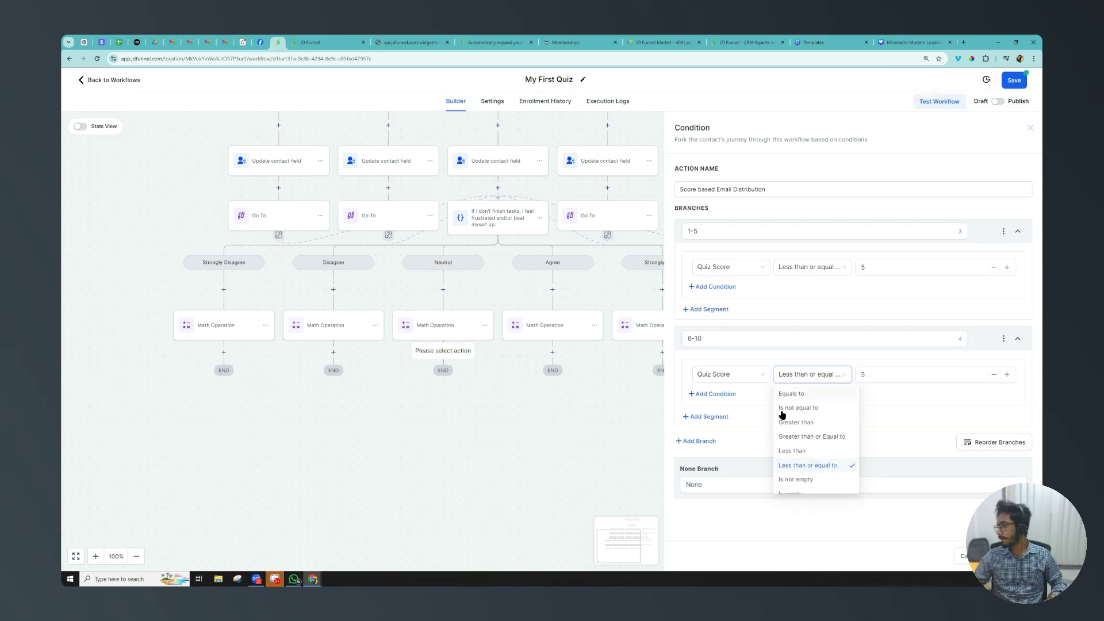
{"action": "left_click", "coordinate": [797, 422]}
{"action": "left_click", "coordinate": [883, 375]}
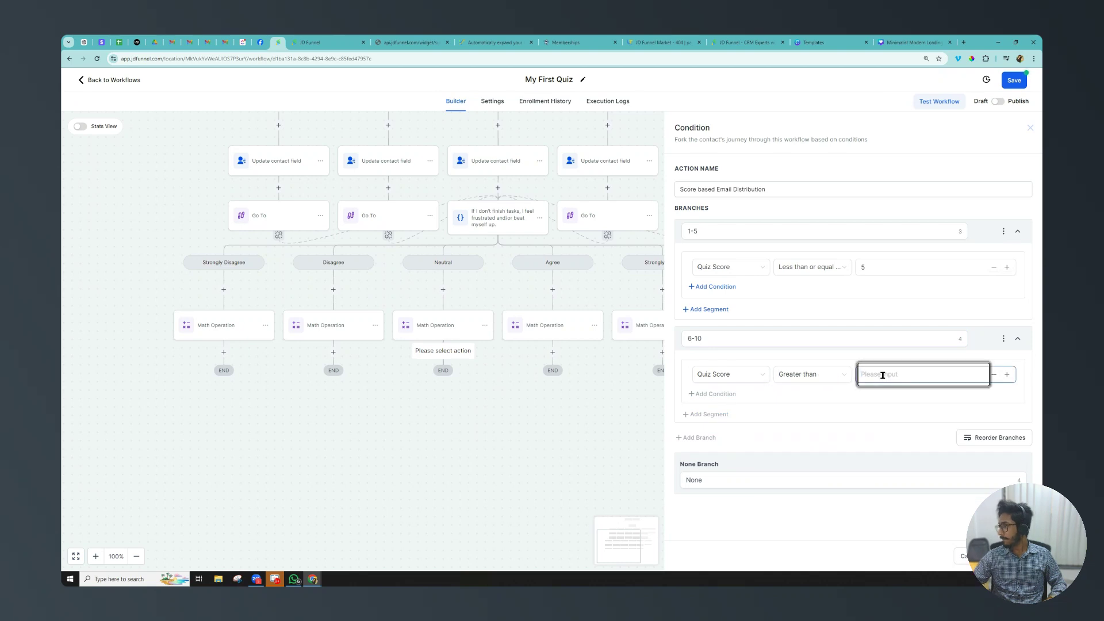
{"action": "type", "text": "5"}
Add a second 6-10 condition requiring Quiz Score less than or equal to 10
{"action": "left_click", "coordinate": [715, 394]}
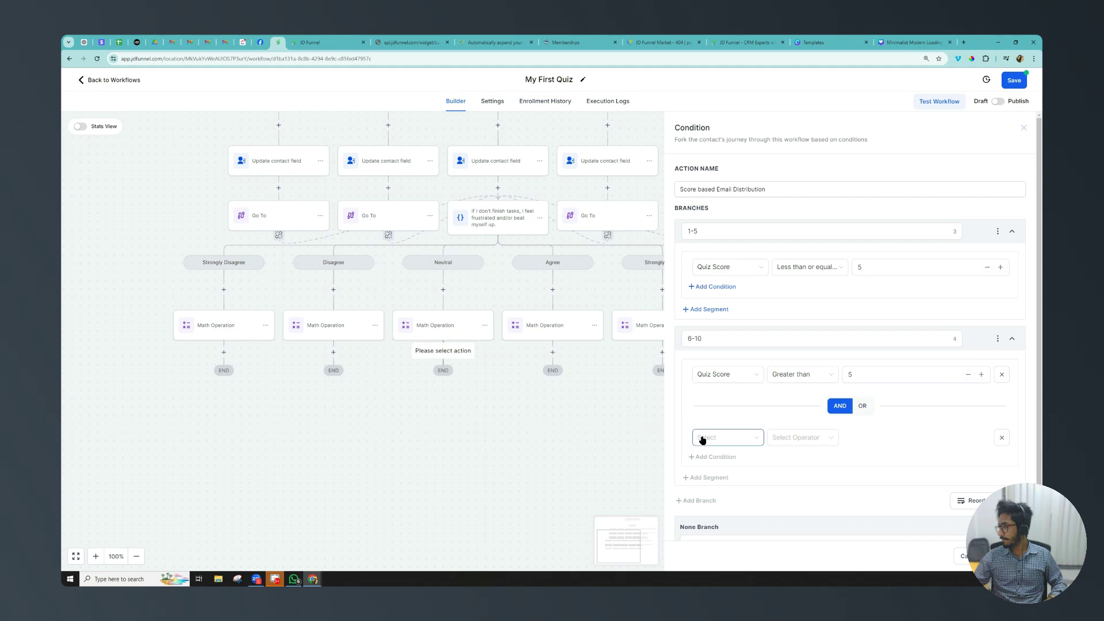
{"action": "left_click", "coordinate": [702, 440]}
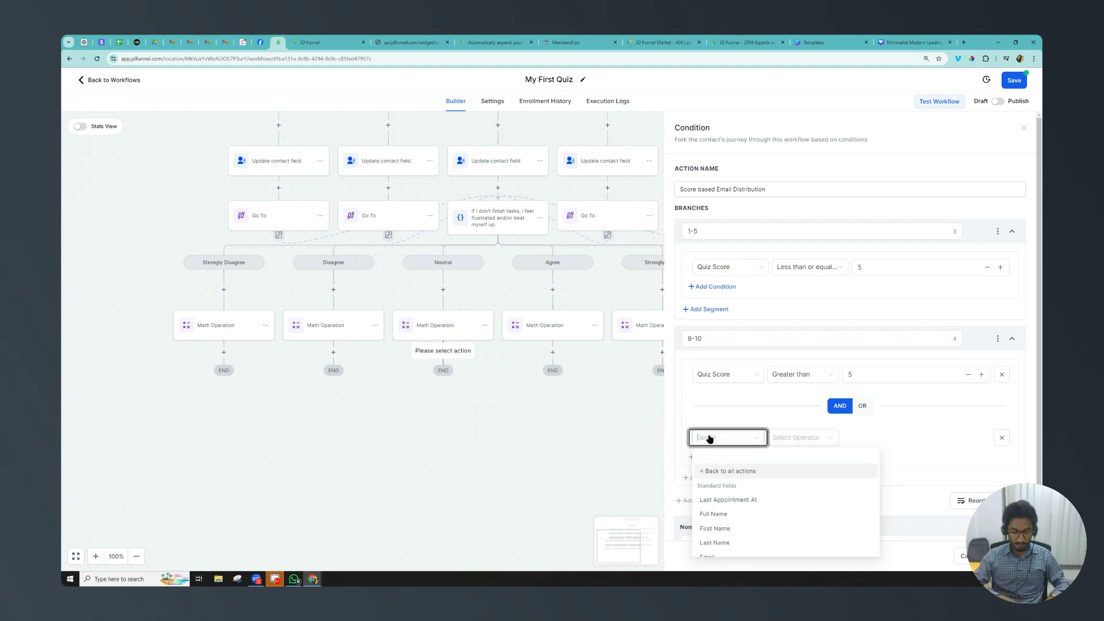
{"action": "type", "text": "qui"}
{"action": "left_click", "coordinate": [727, 471]}
{"action": "left_click", "coordinate": [796, 438]}
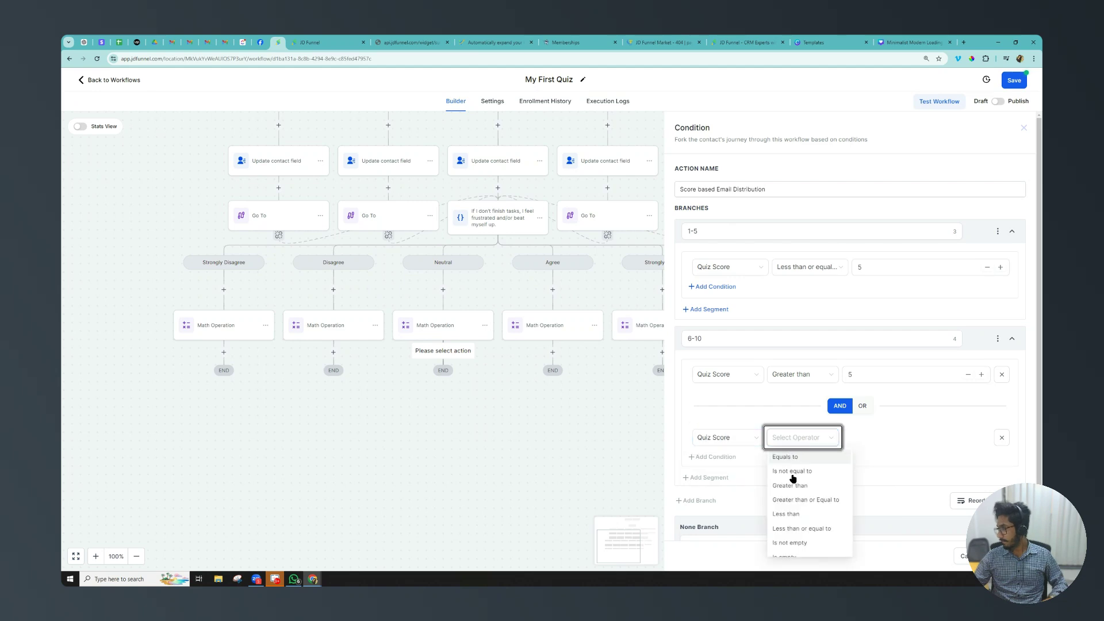
{"action": "left_click", "coordinate": [797, 531]}
{"action": "left_click", "coordinate": [888, 439]}
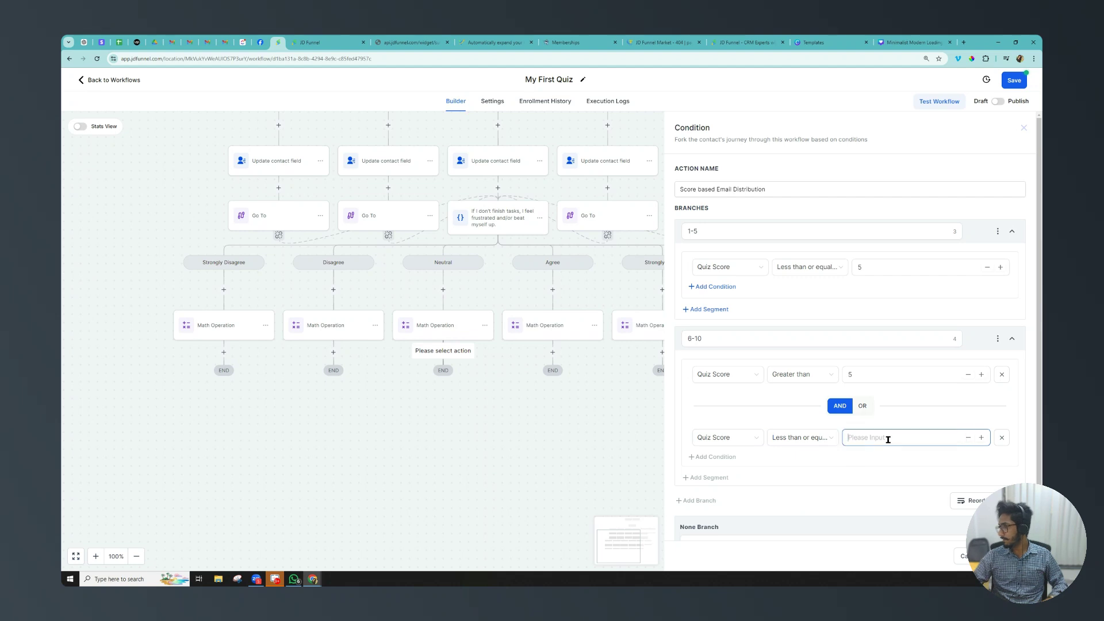
{"action": "type", "text": "10"}
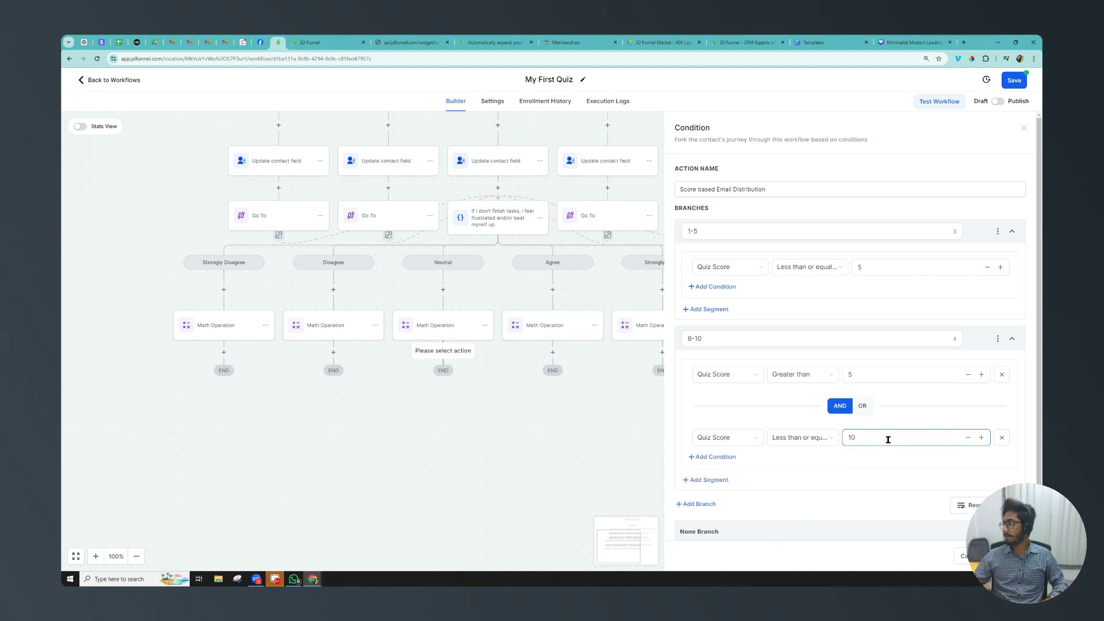
Change the first condition to Quiz Score greater than or equal to 6 and save the step
{"action": "scroll", "coordinate": [828, 371], "scroll_direction": "down", "scroll_amount": 1}
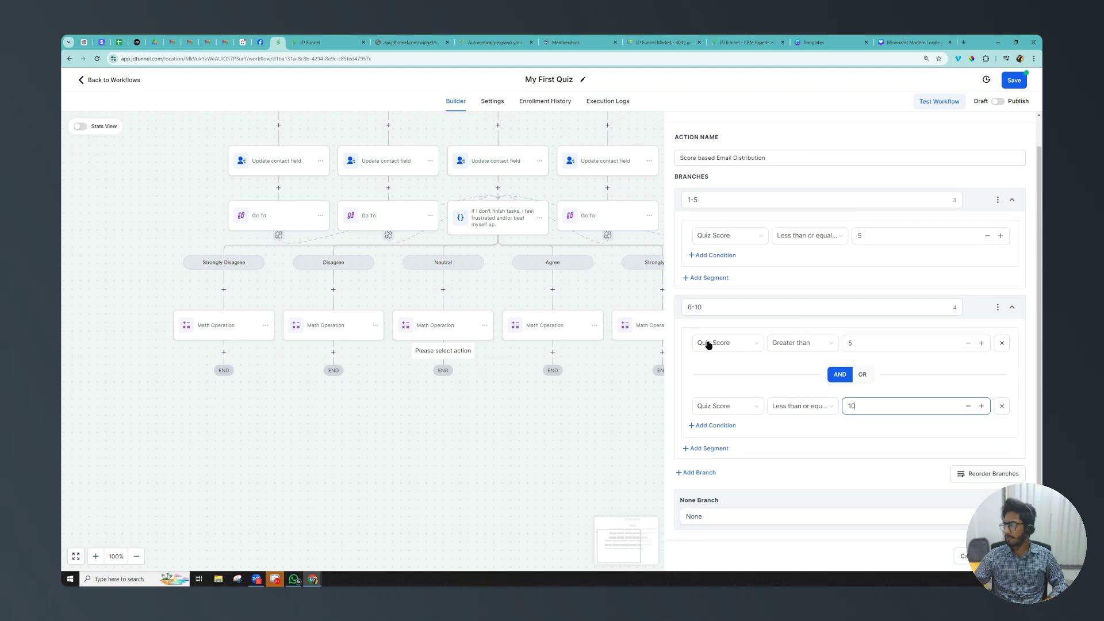
{"action": "left_click", "coordinate": [799, 344]}
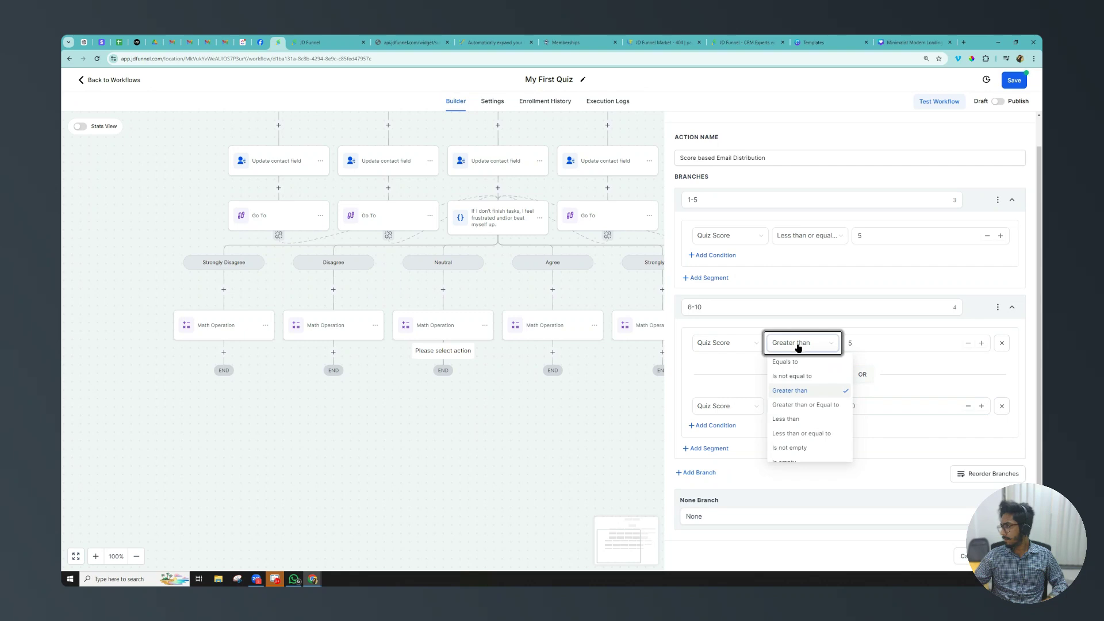
{"action": "left_click", "coordinate": [797, 404]}
{"action": "left_click", "coordinate": [865, 350]}
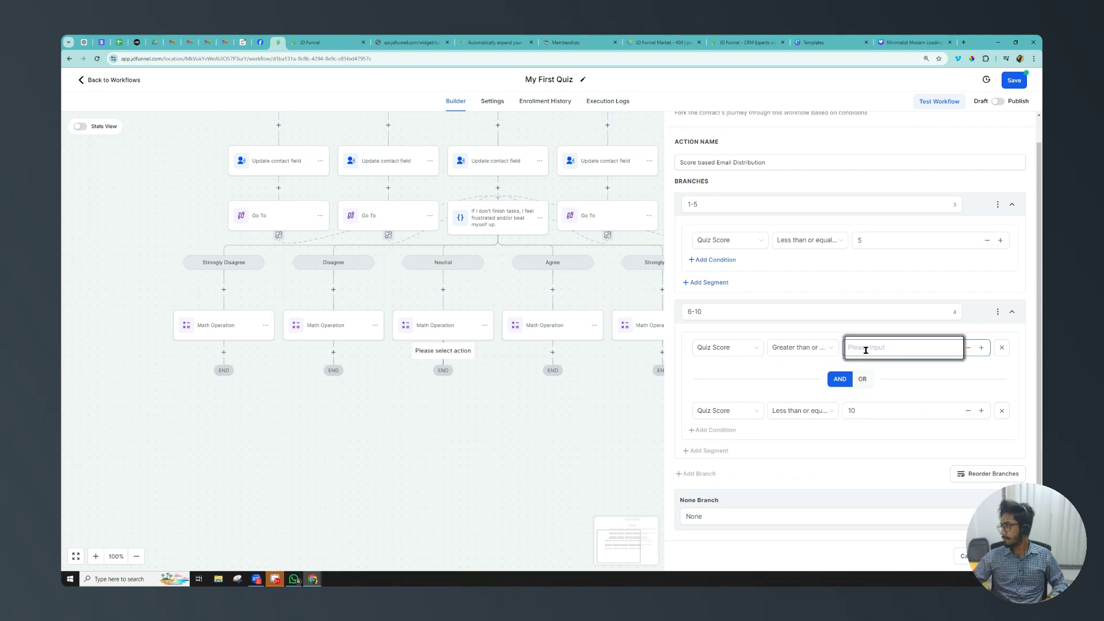
{"action": "type", "text": "6"}
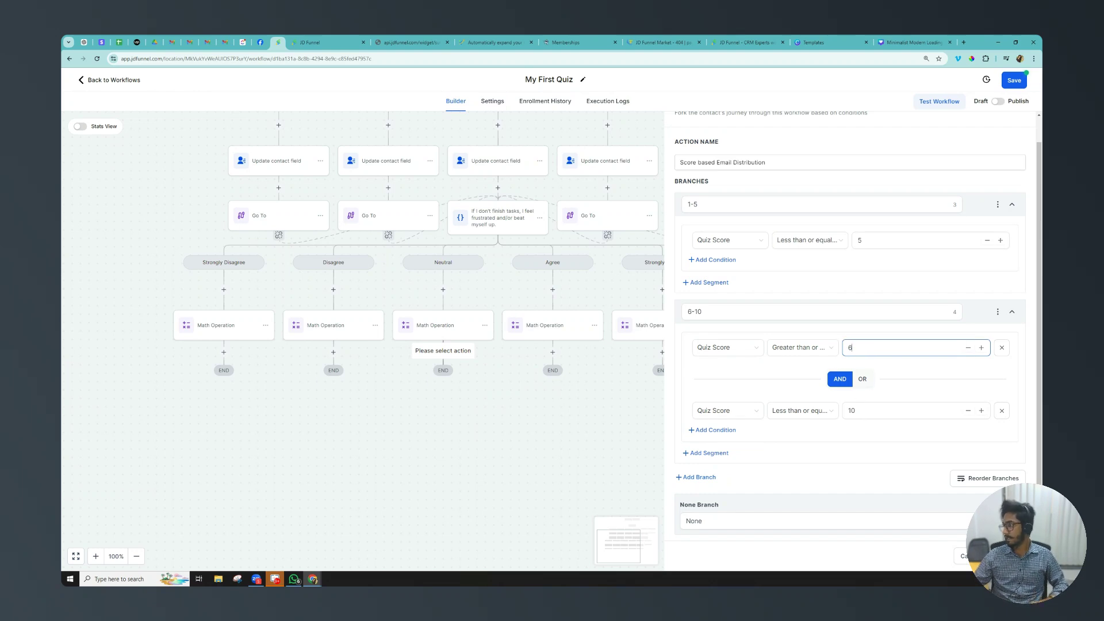
{"action": "left_click", "coordinate": [1004, 556]}
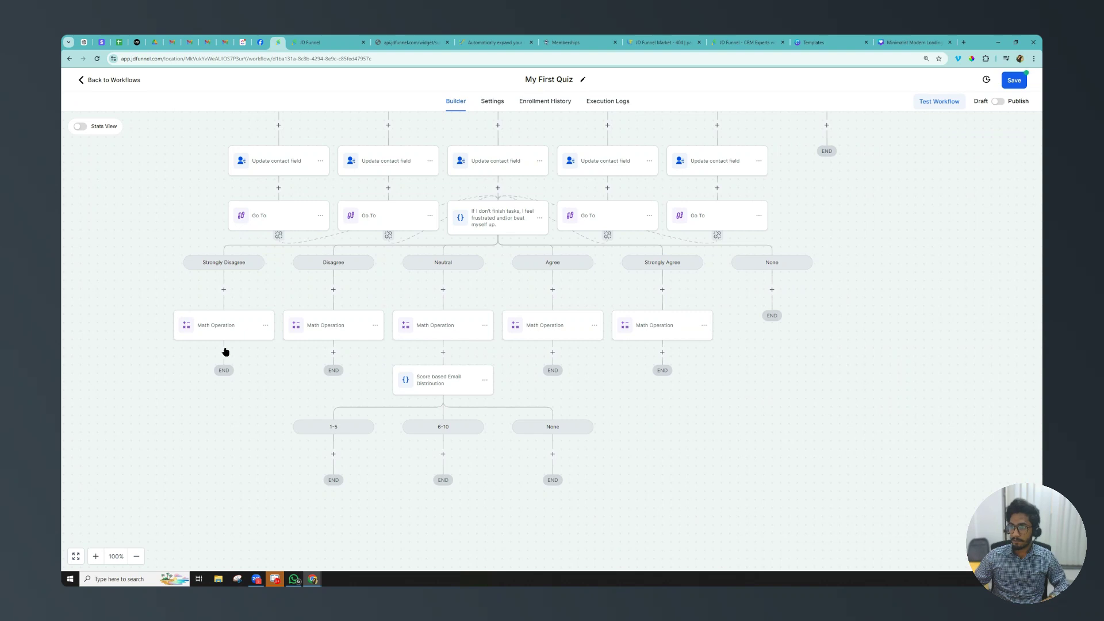
Add Go To steps to Score based Email Distribution after the Strongly Disagree and Disagree math steps
{"action": "left_click", "coordinate": [224, 352]}
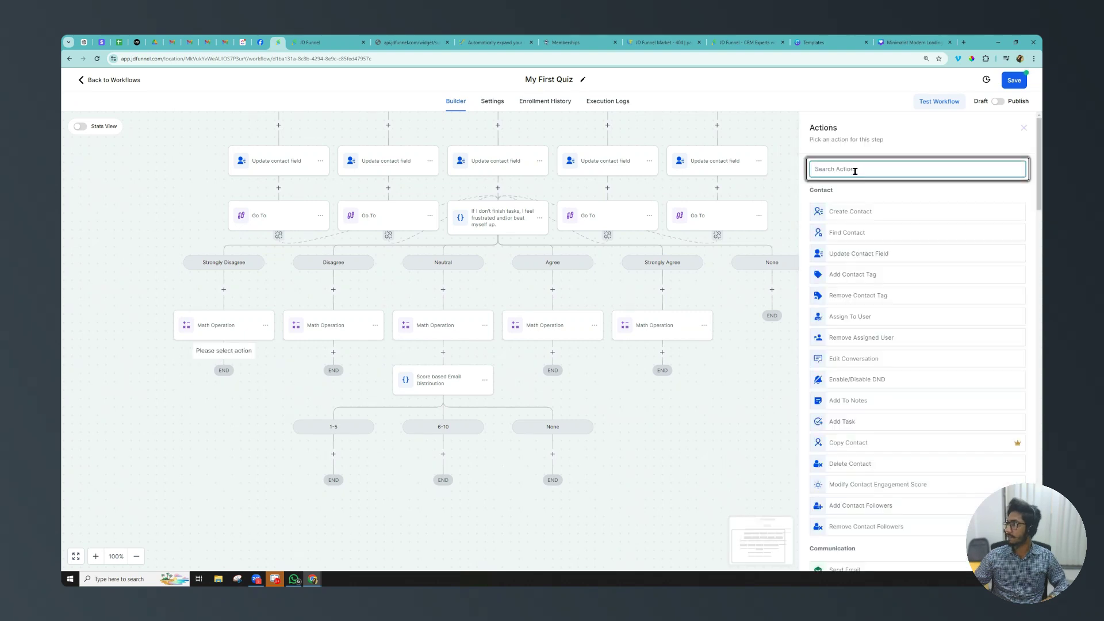
{"action": "type", "text": "go"}
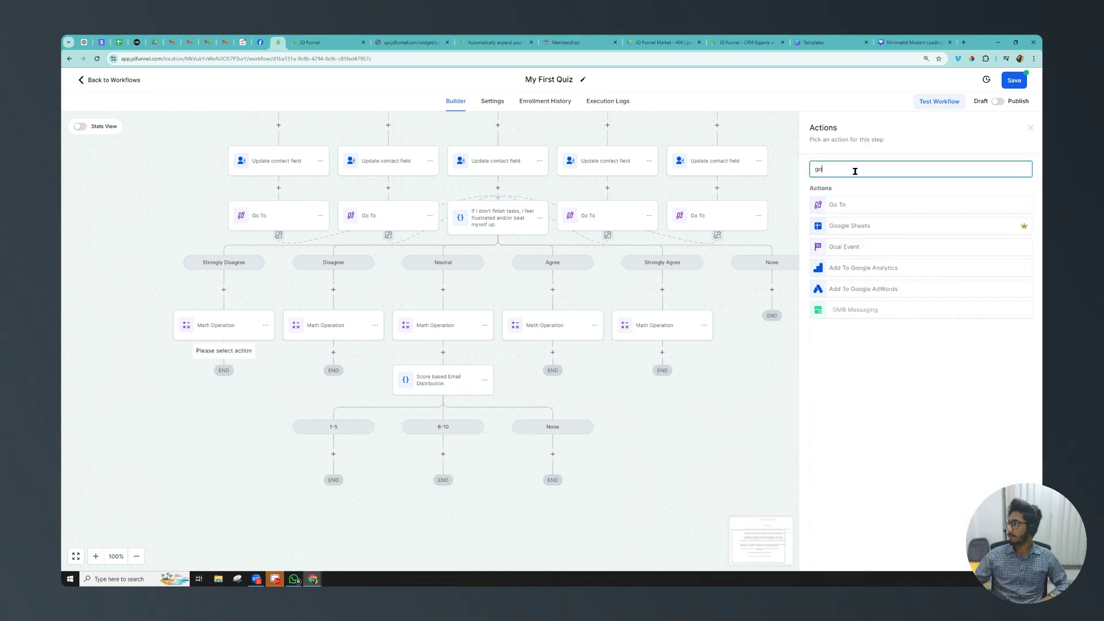
{"action": "left_click", "coordinate": [838, 207]}
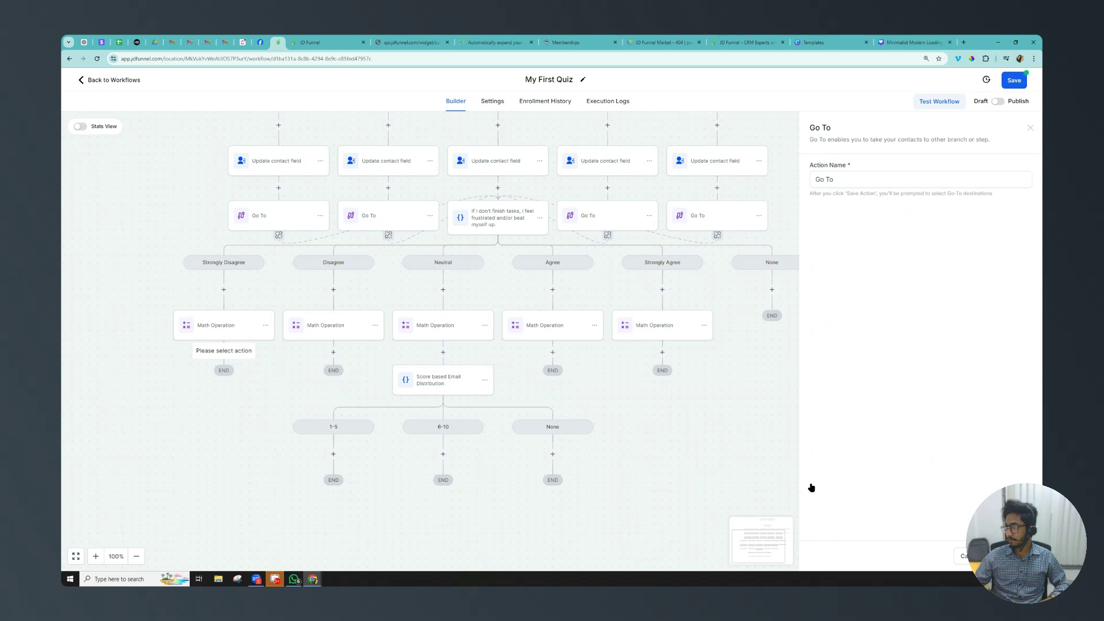
{"action": "left_click", "coordinate": [438, 380]}
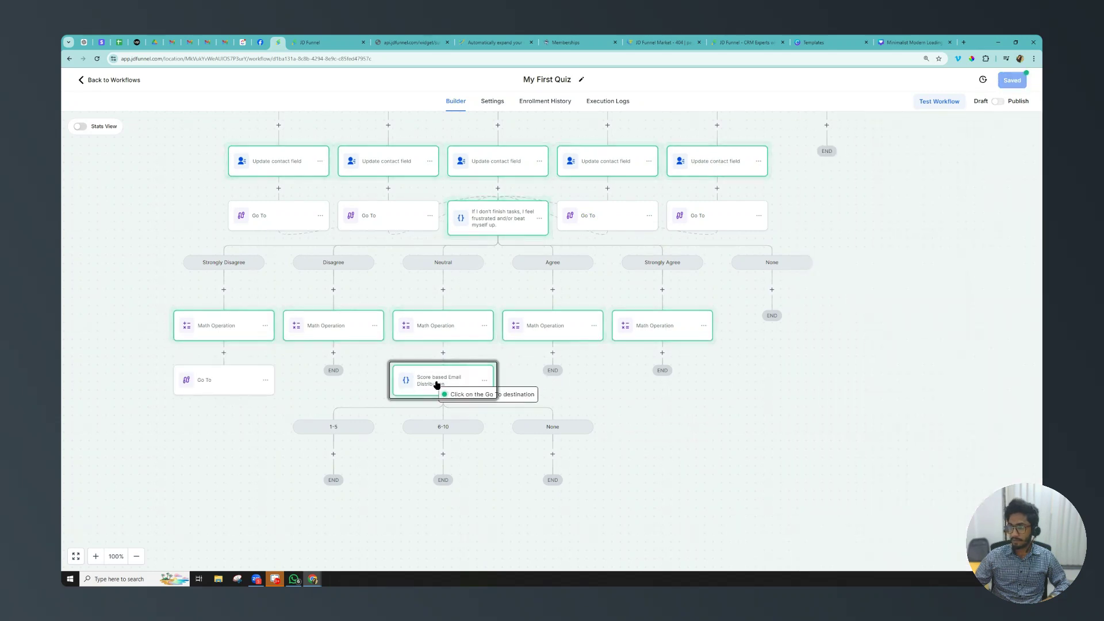
{"action": "left_click", "coordinate": [333, 352]}
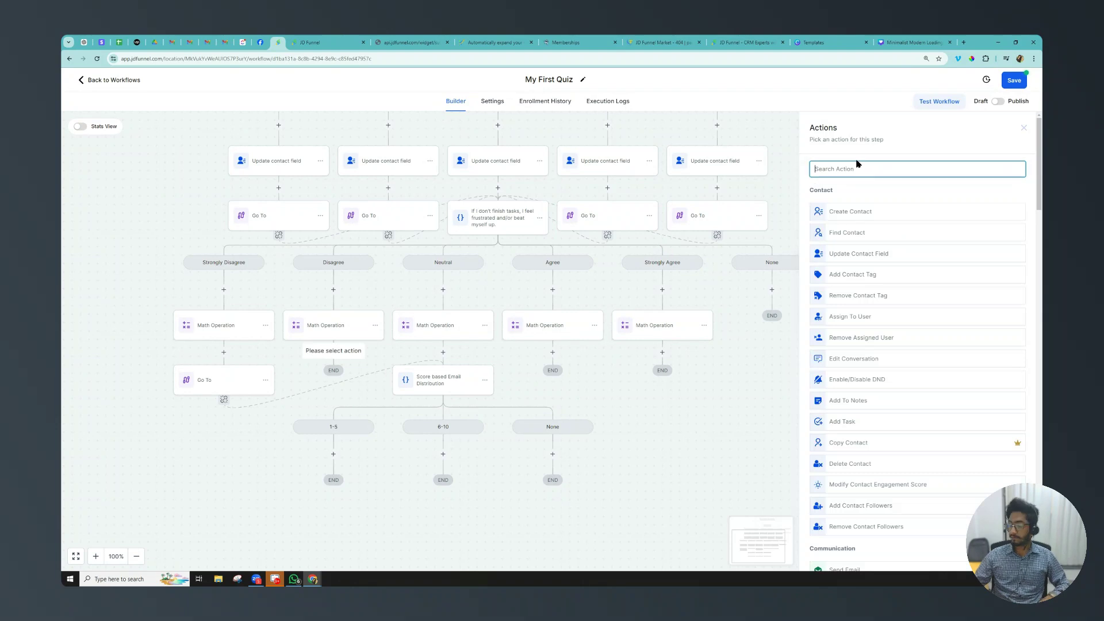
{"action": "type", "text": "go"}
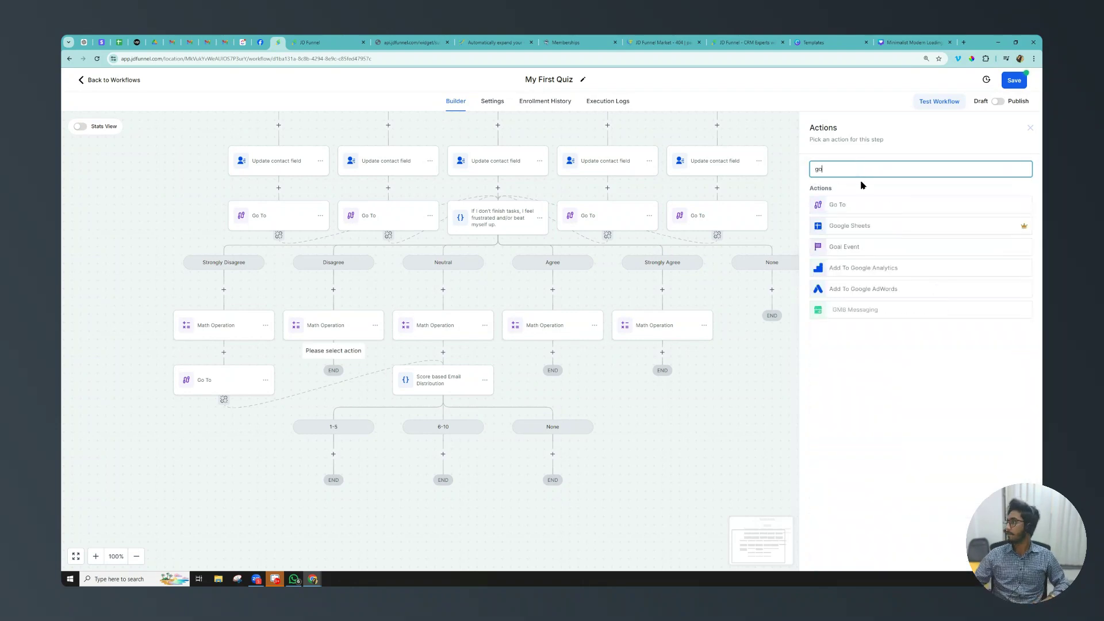
{"action": "left_click", "coordinate": [834, 206]}
{"action": "left_click", "coordinate": [1003, 557]}
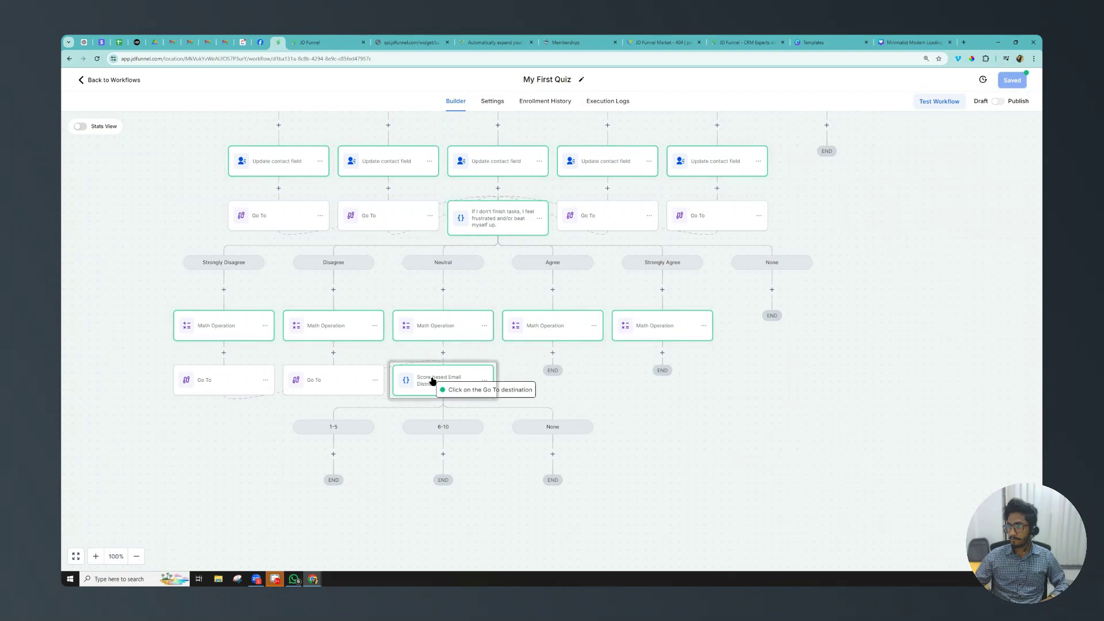
{"action": "left_click", "coordinate": [433, 381]}
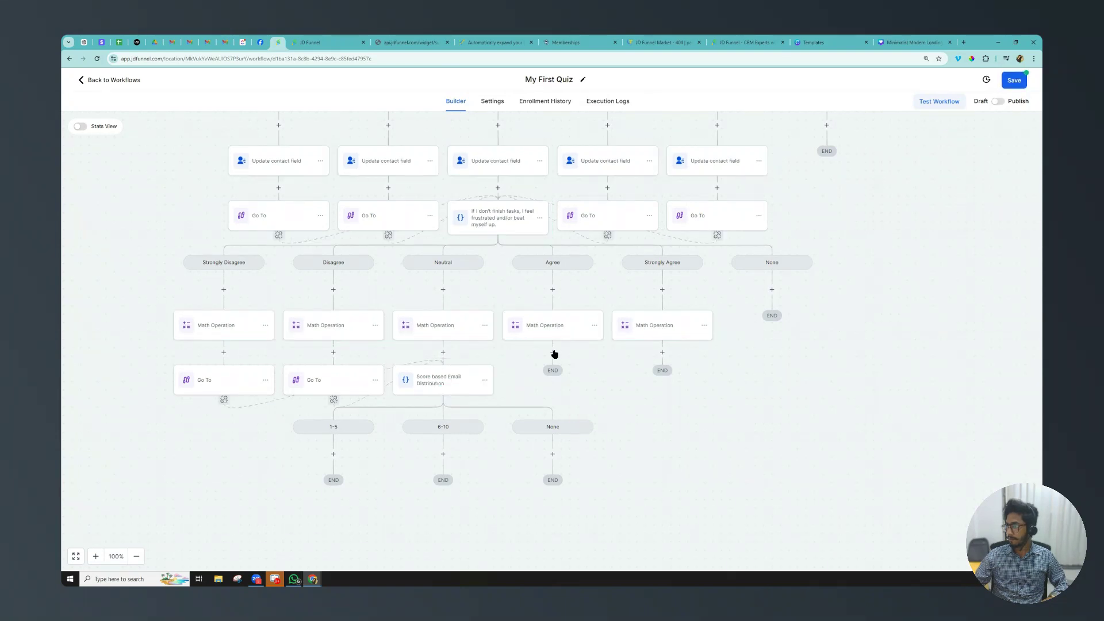
Add Go To steps to Score based Email Distribution after the Agree and Strongly Agree math steps
{"action": "left_click", "coordinate": [553, 351]}
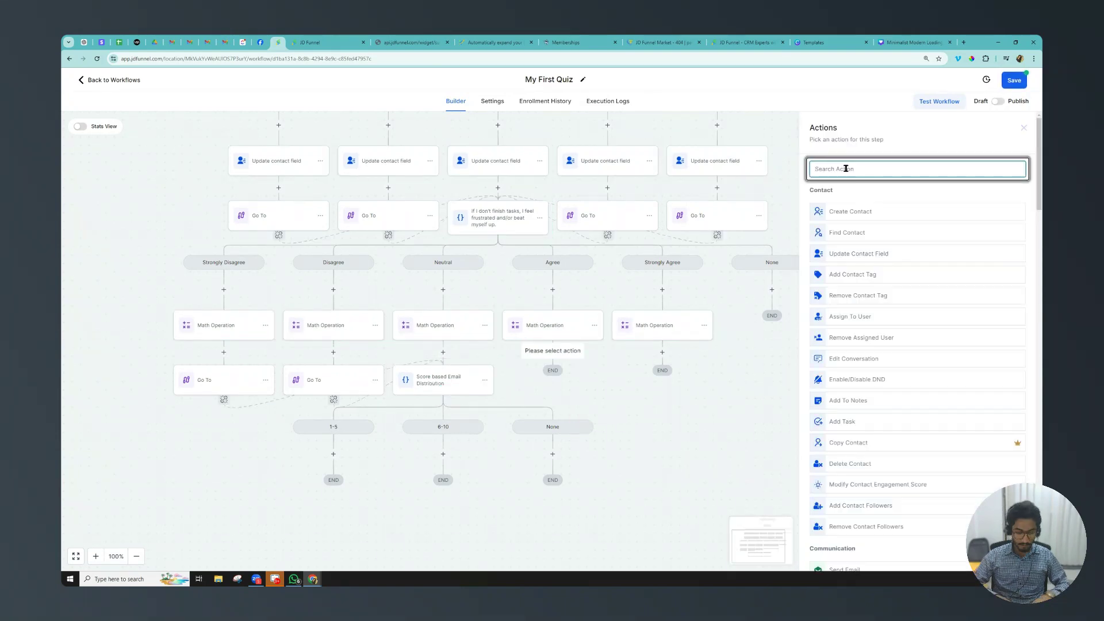
{"action": "type", "text": "go"}
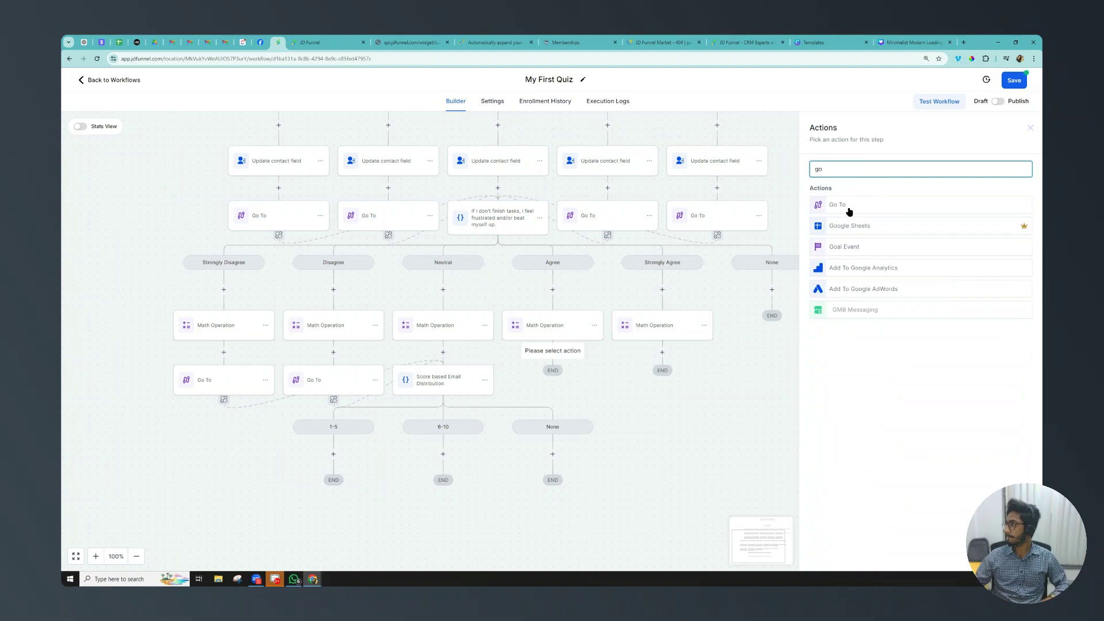
{"action": "left_click", "coordinate": [850, 212]}
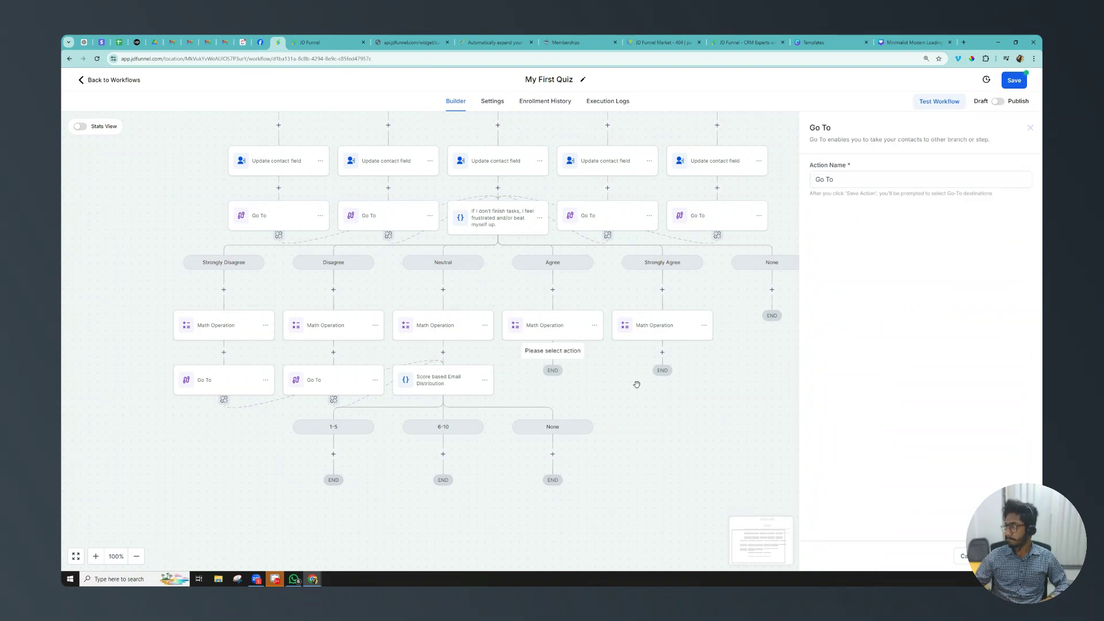
{"action": "left_click", "coordinate": [1002, 556]}
{"action": "left_click", "coordinate": [457, 377]}
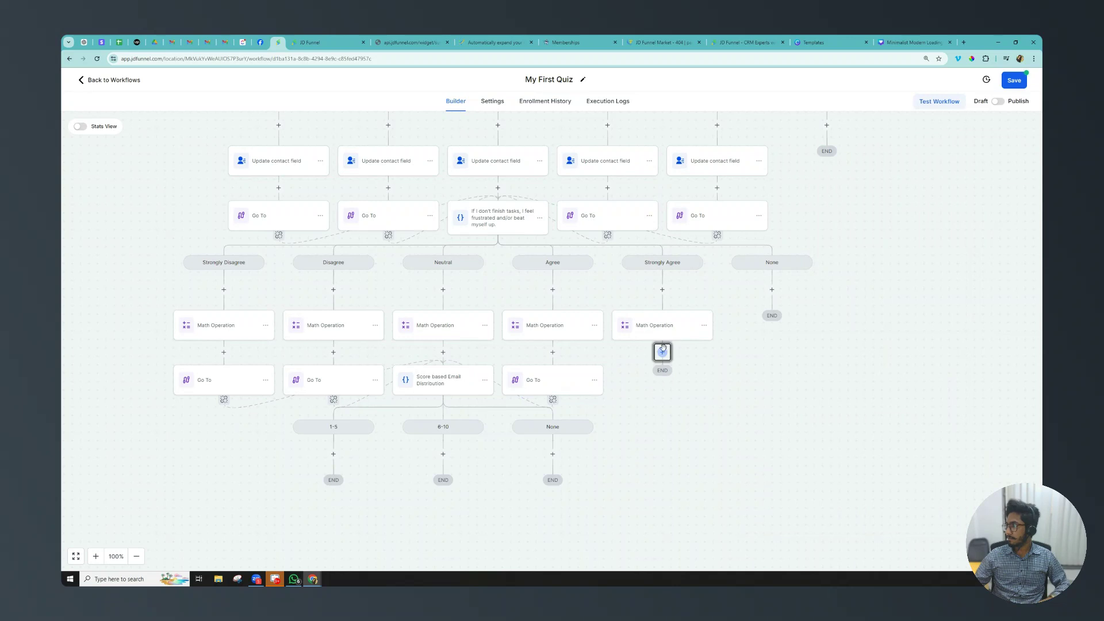
{"action": "left_click", "coordinate": [662, 353]}
{"action": "type", "text": "go"}
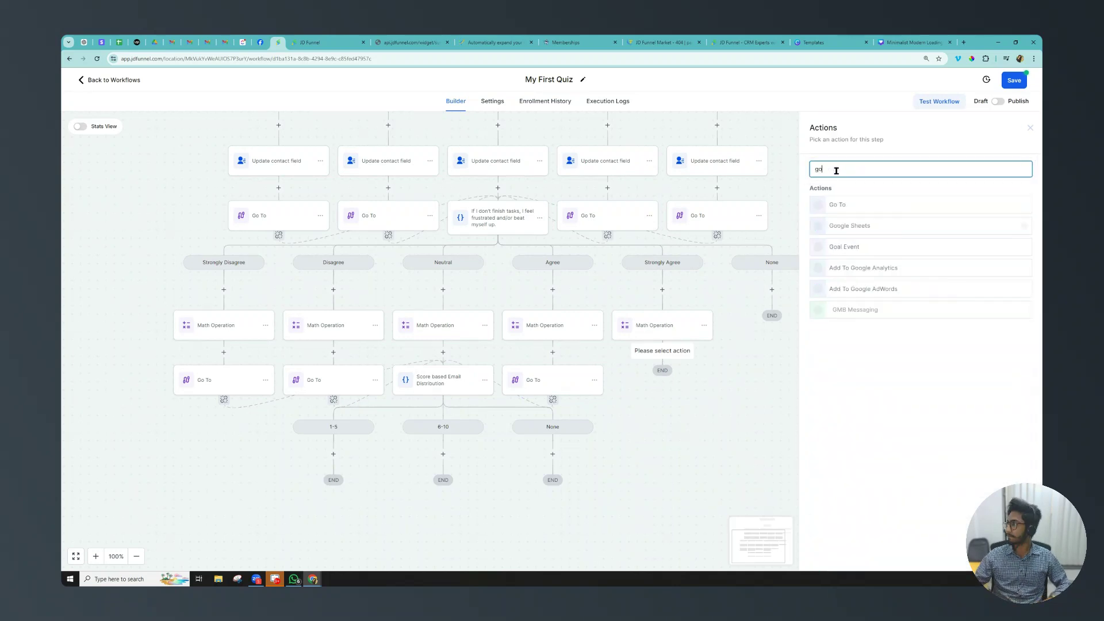
{"action": "left_click", "coordinate": [845, 211]}
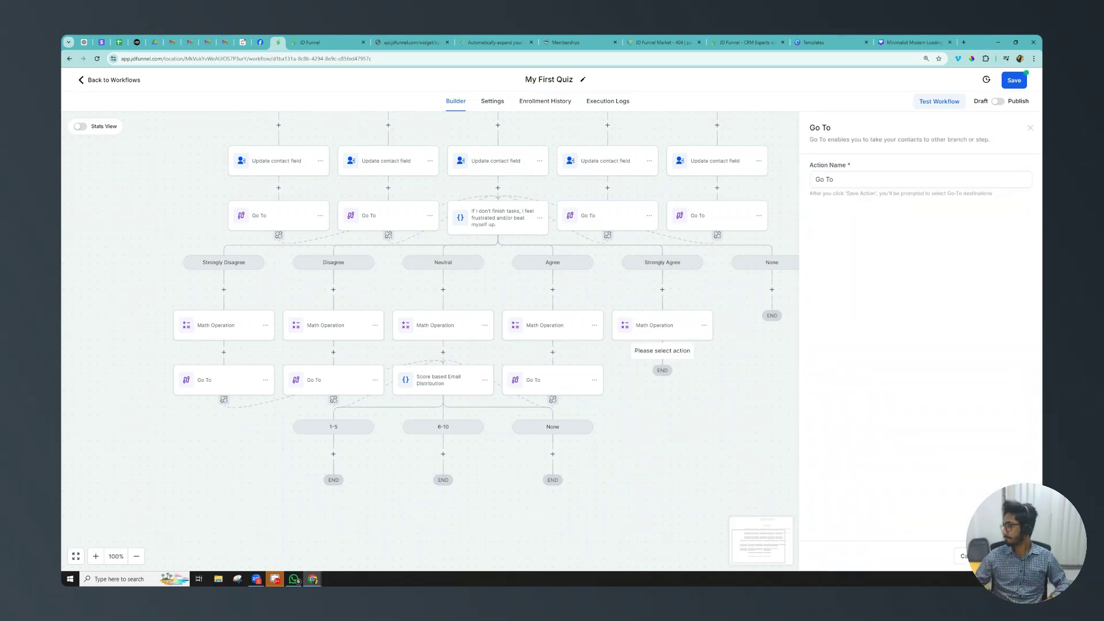
{"action": "left_click", "coordinate": [439, 383]}
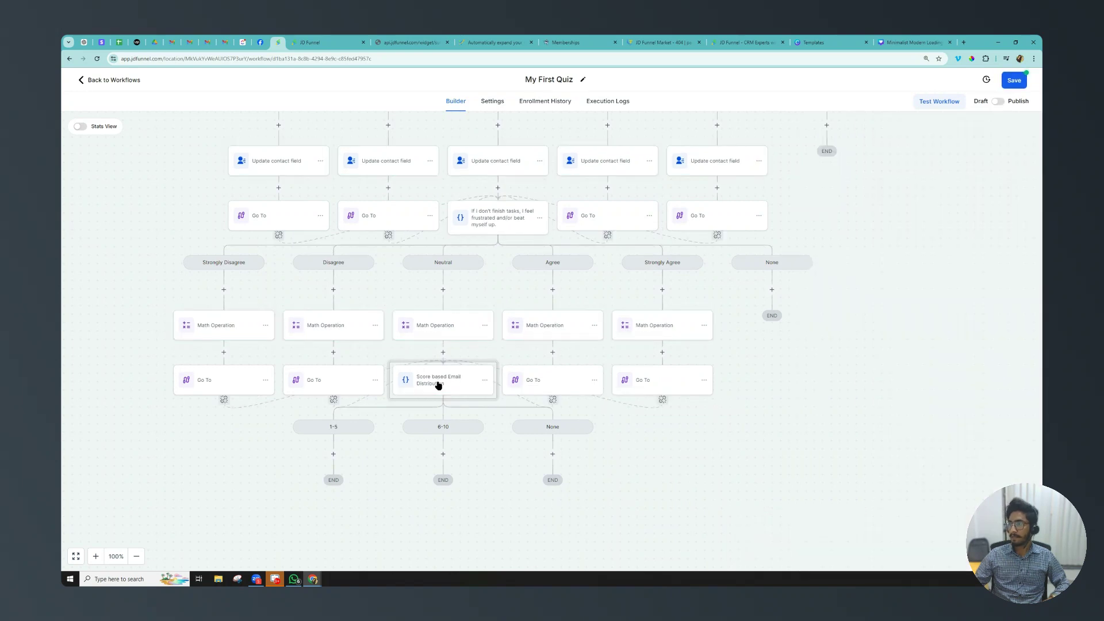
Add a Send Email step under the 1-5 branch with subject 'Email 1' and message 'Email'
{"action": "scroll", "coordinate": [439, 385], "scroll_direction": "down", "scroll_amount": 3}
{"action": "scroll", "coordinate": [438, 381], "scroll_direction": "down", "scroll_amount": 2}
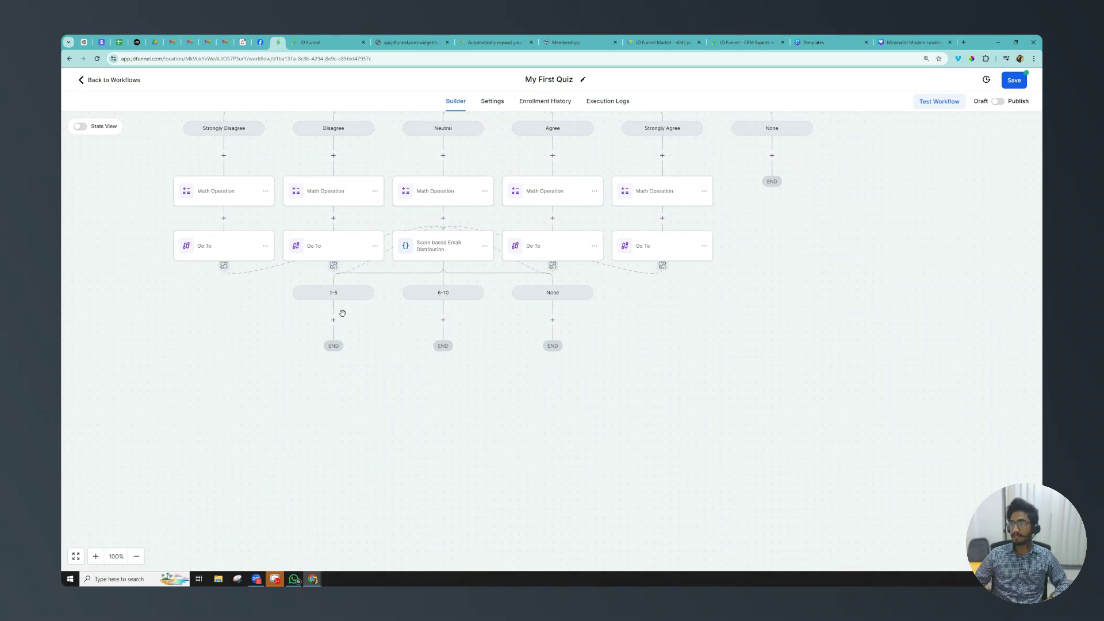
{"action": "left_click", "coordinate": [334, 320]}
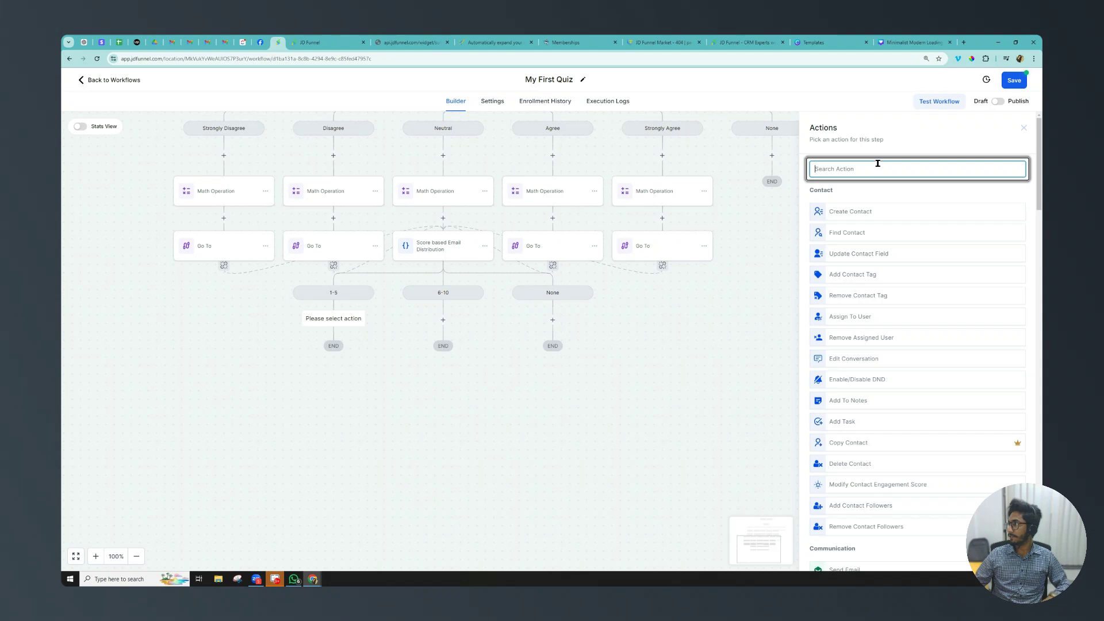
{"action": "type", "text": "send"}
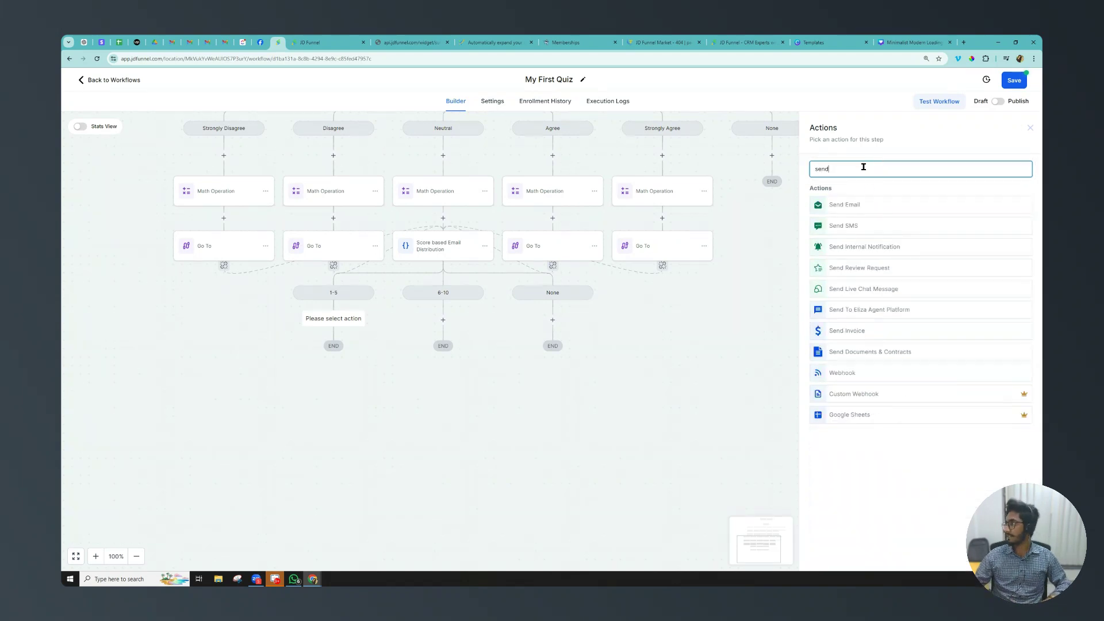
{"action": "left_click", "coordinate": [861, 206]}
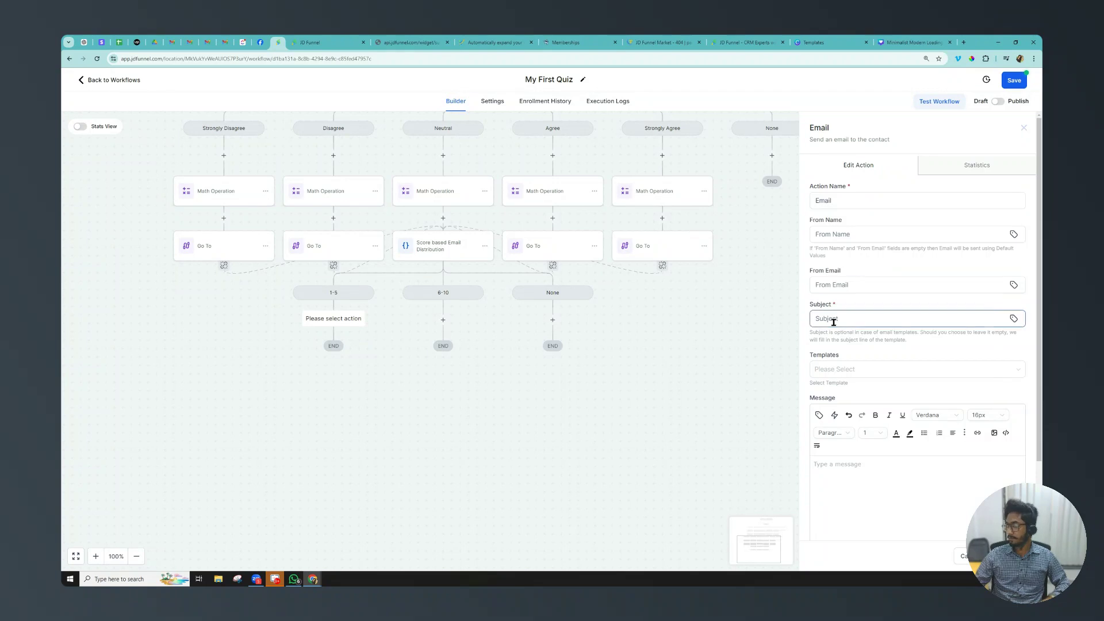
{"action": "left_click", "coordinate": [833, 321]}
{"action": "type", "text": "Email 1"}
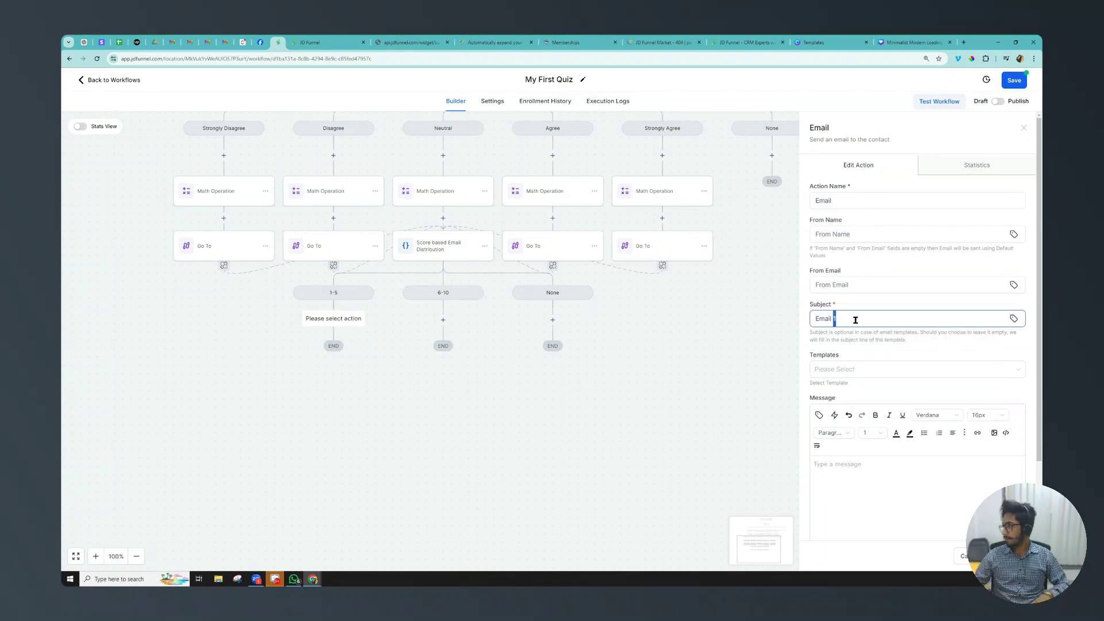
{"action": "left_click", "coordinate": [834, 472]}
{"action": "type", "text": "Email"}
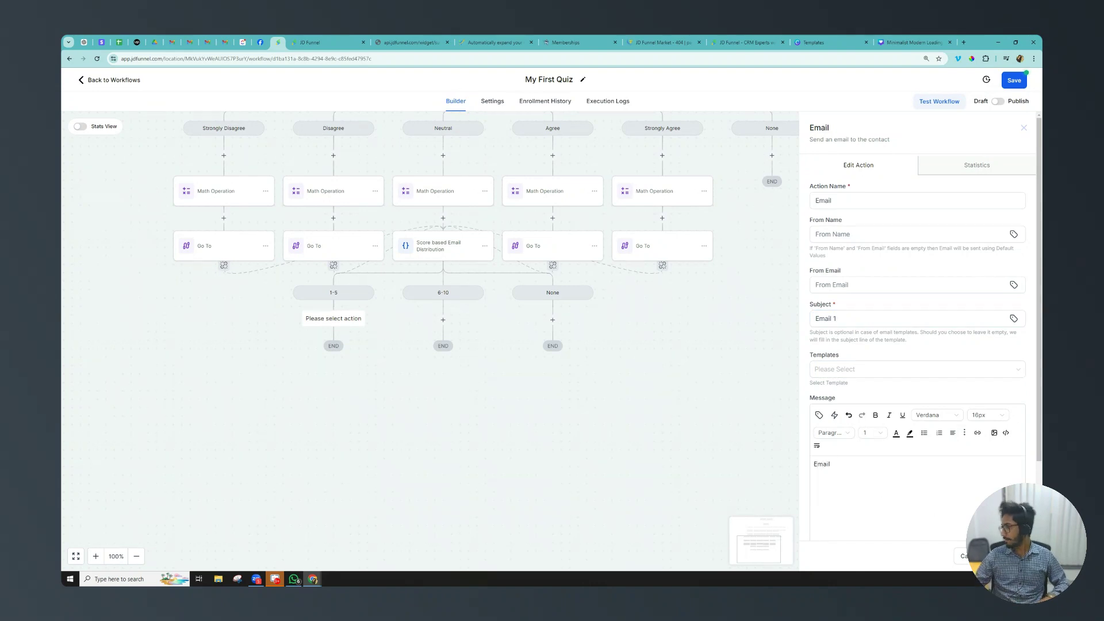
{"action": "left_click", "coordinate": [1004, 556]}
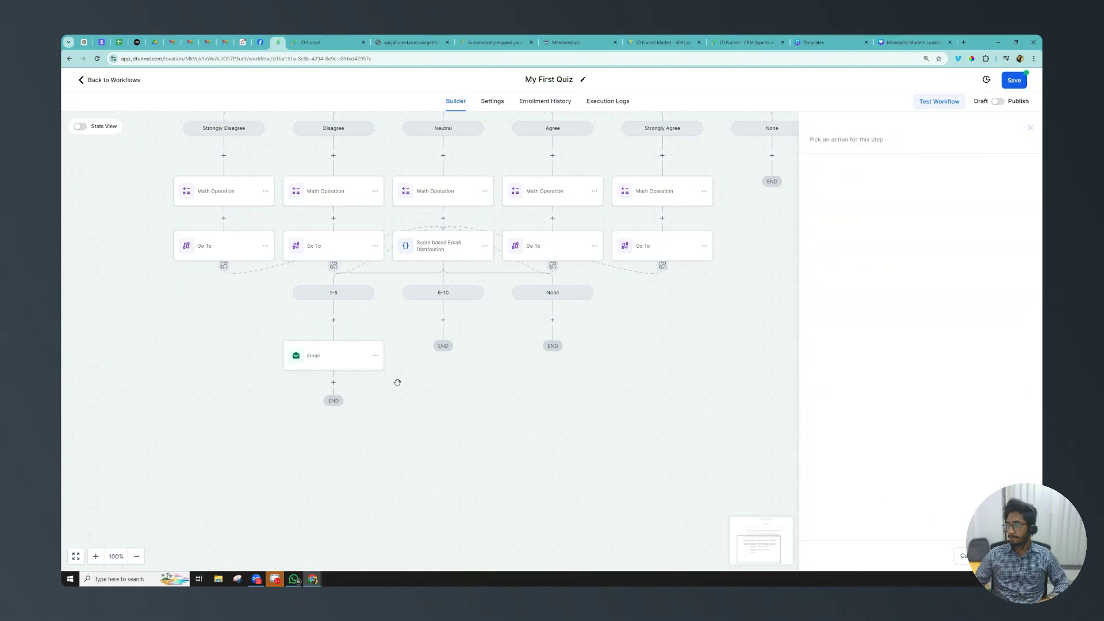
Copy the Email 1 step into the 6-10 score branch and save the JD Funnel workflow
{"action": "left_click", "coordinate": [375, 355]}
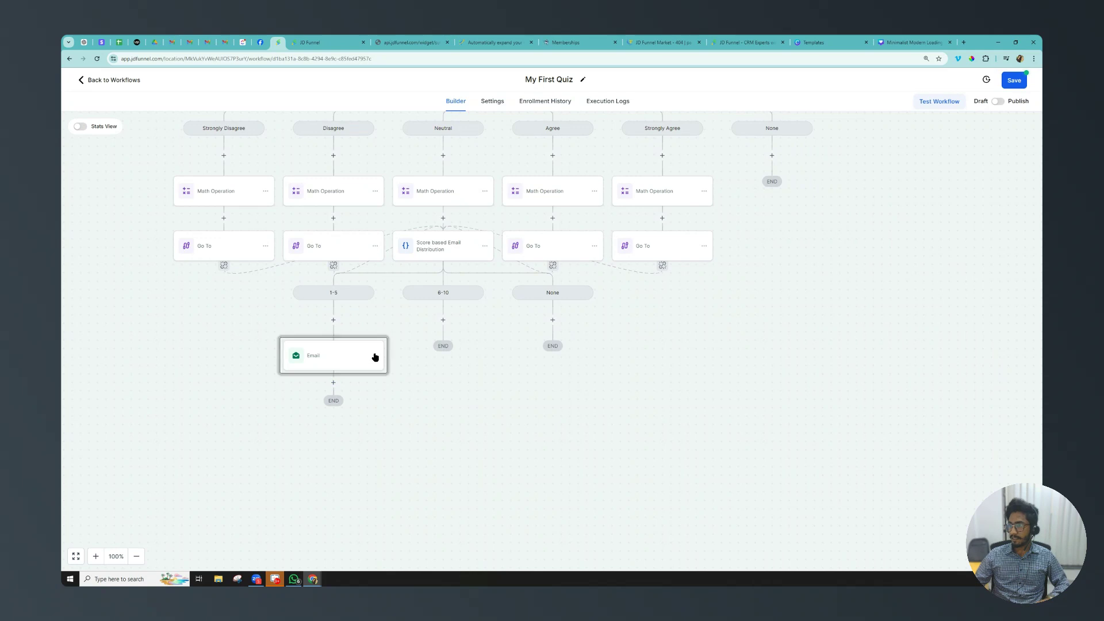
{"action": "left_click", "coordinate": [425, 390]}
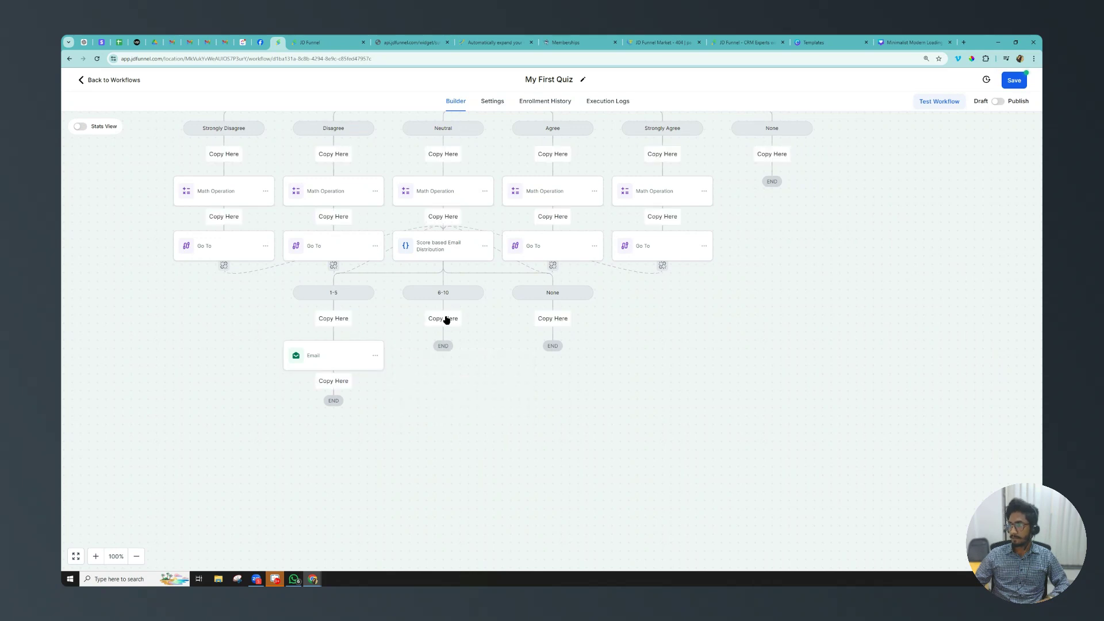
{"action": "left_click", "coordinate": [447, 320]}
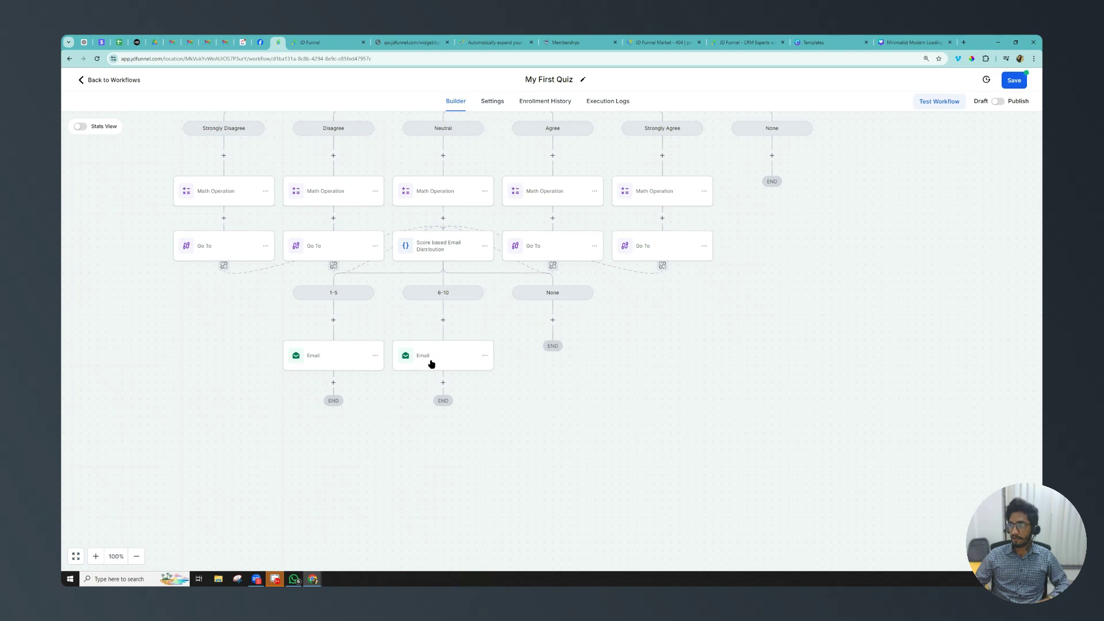
{"action": "scroll", "coordinate": [748, 230], "scroll_direction": "up", "scroll_amount": 1}
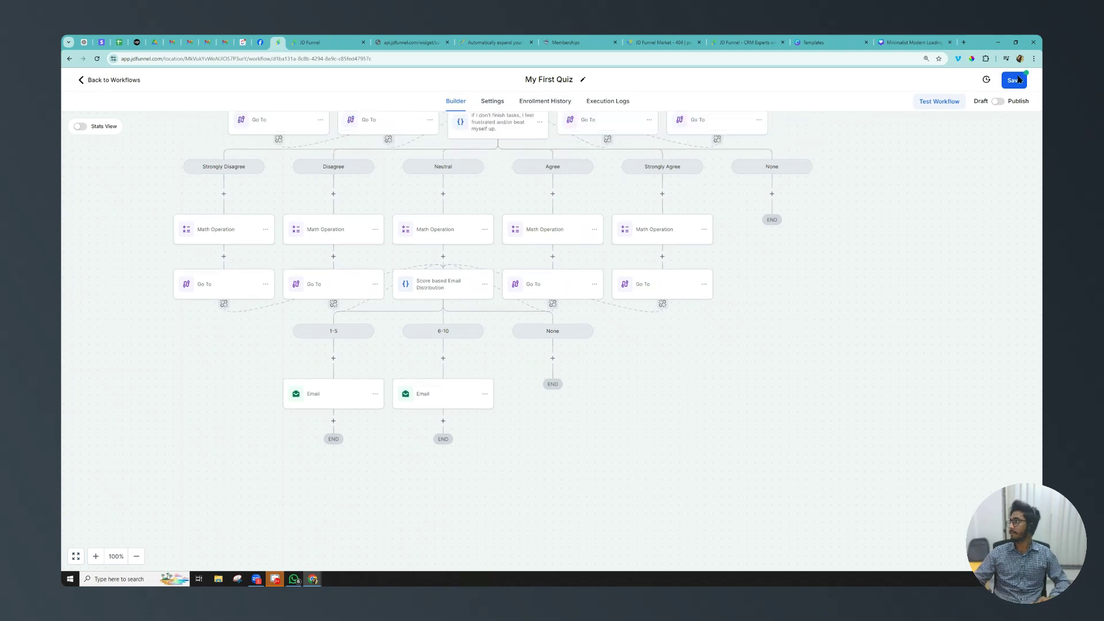
{"action": "left_click", "coordinate": [1017, 82]}
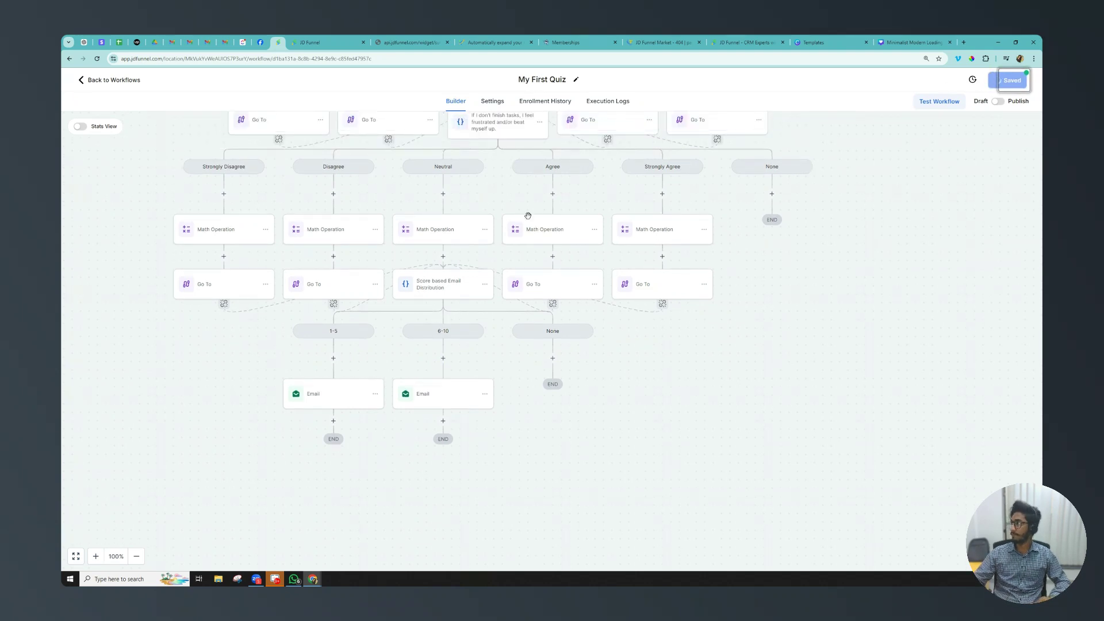
{"action": "scroll", "coordinate": [529, 220], "scroll_direction": "up", "scroll_amount": 1}
{"action": "scroll", "coordinate": [529, 220], "scroll_direction": "up", "scroll_amount": 5}
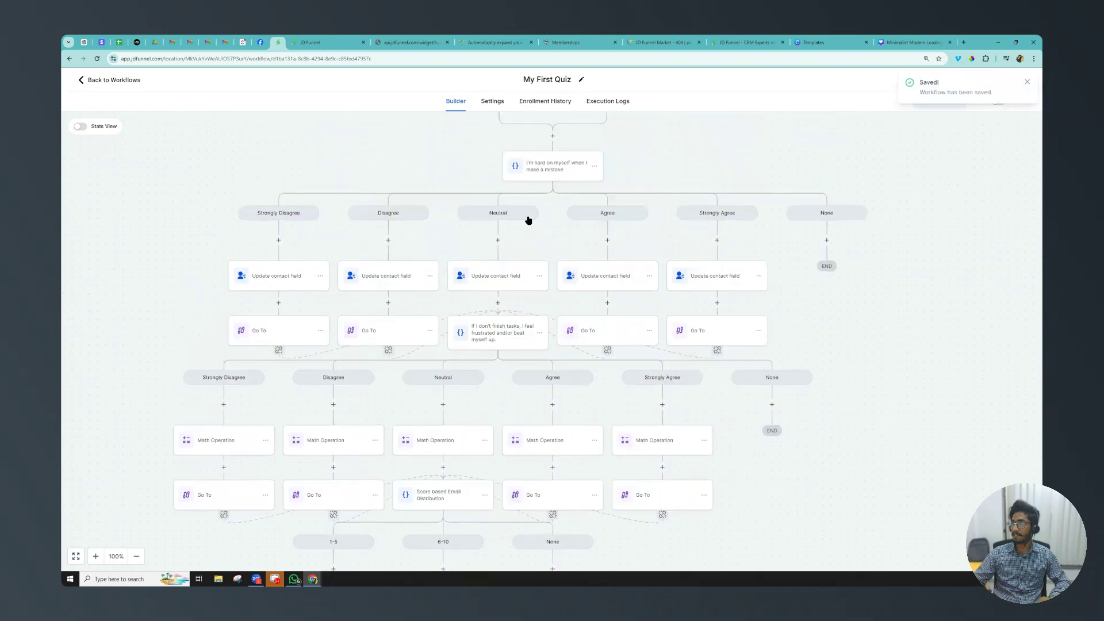
{"action": "scroll", "coordinate": [528, 216], "scroll_direction": "up", "scroll_amount": 1}
{"action": "scroll", "coordinate": [558, 221], "scroll_direction": "up", "scroll_amount": 1}
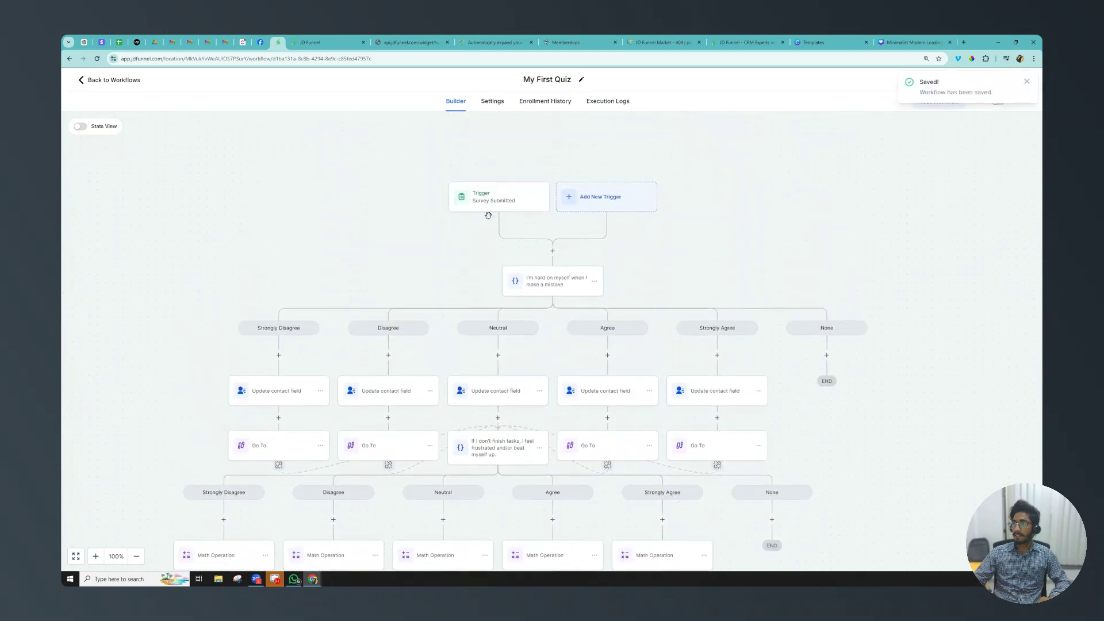
{"action": "scroll", "coordinate": [517, 218], "scroll_direction": "down", "scroll_amount": 2}
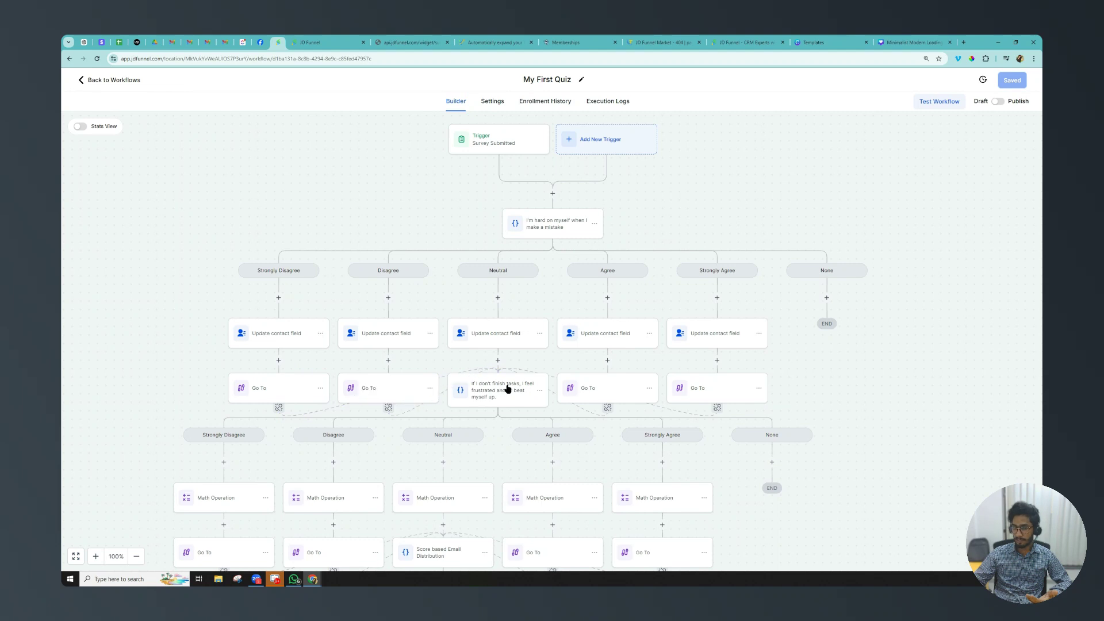
{"action": "scroll", "coordinate": [505, 387], "scroll_direction": "down", "scroll_amount": 2}
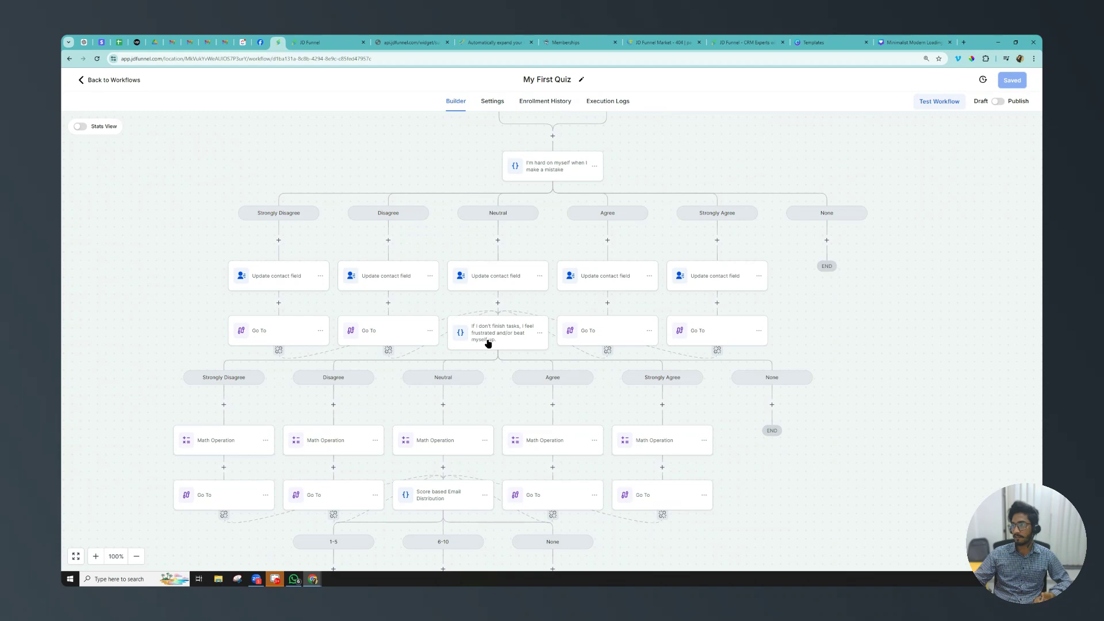
{"action": "scroll", "coordinate": [489, 343], "scroll_direction": "down", "scroll_amount": 1}
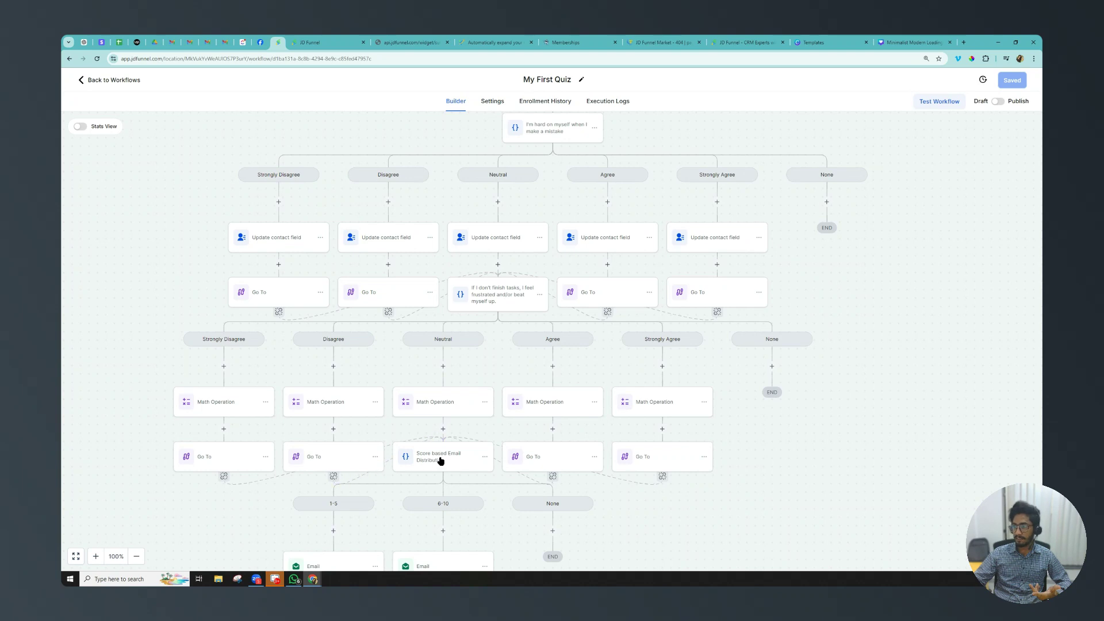
{"action": "scroll", "coordinate": [440, 461], "scroll_direction": "down", "scroll_amount": 2}
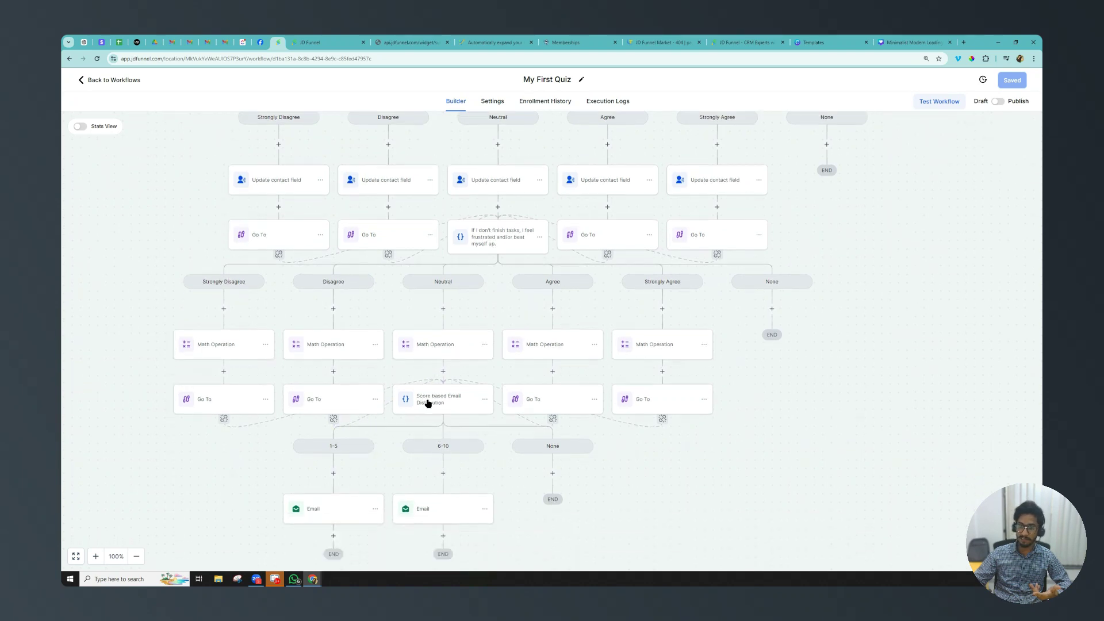
{"action": "scroll", "coordinate": [428, 402], "scroll_direction": "down", "scroll_amount": 1}
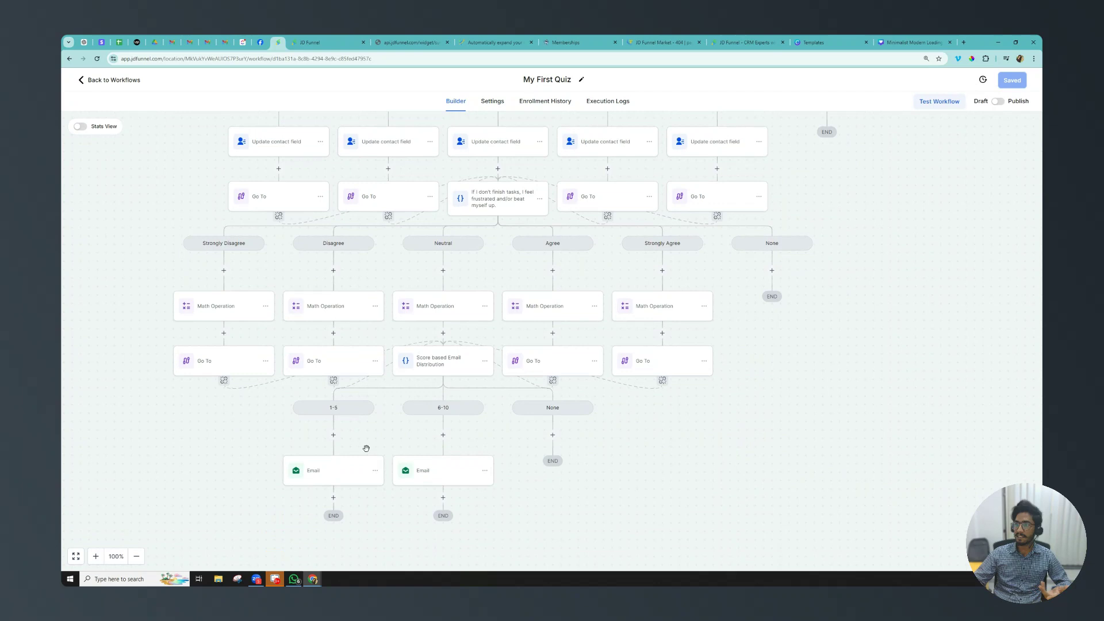